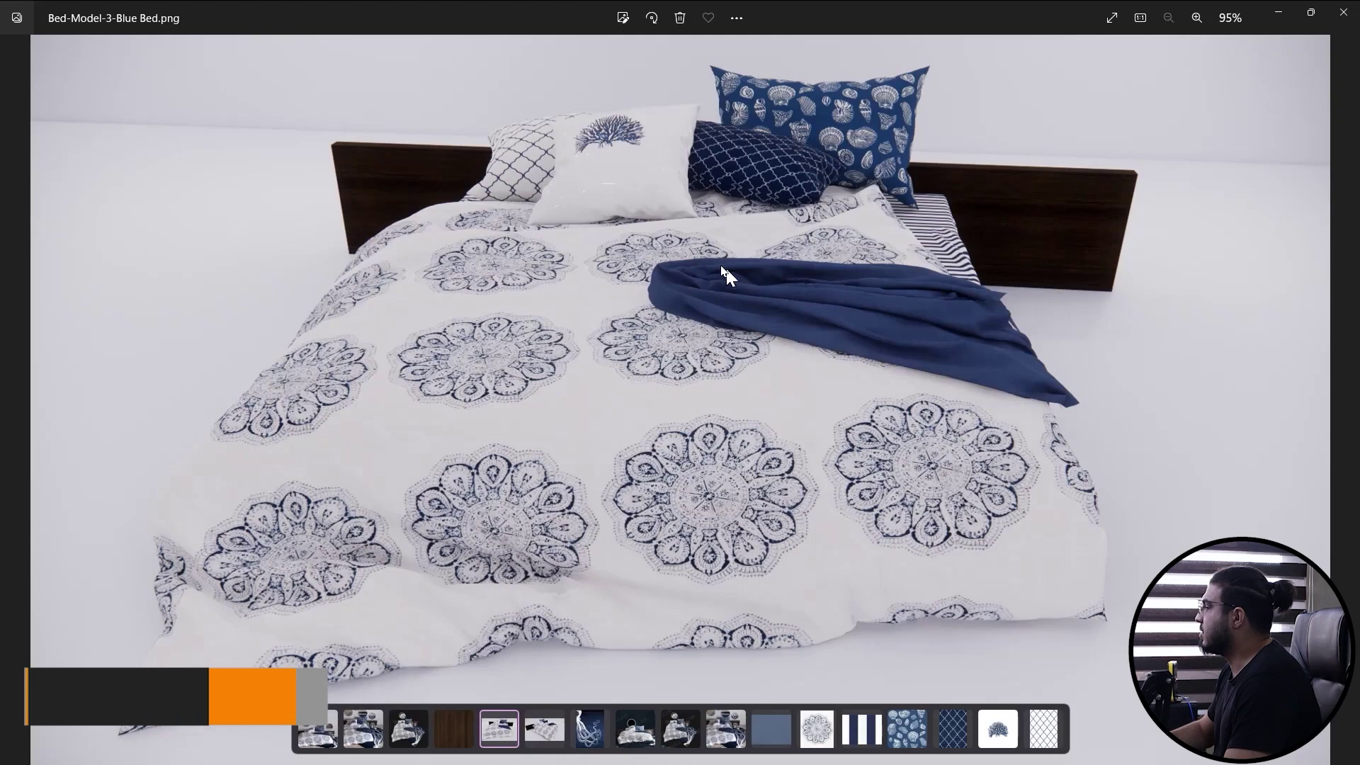
Close the bed reference image and examine the bed placeholder in the first floor plan and the 3D view
left_click(1356, 9)
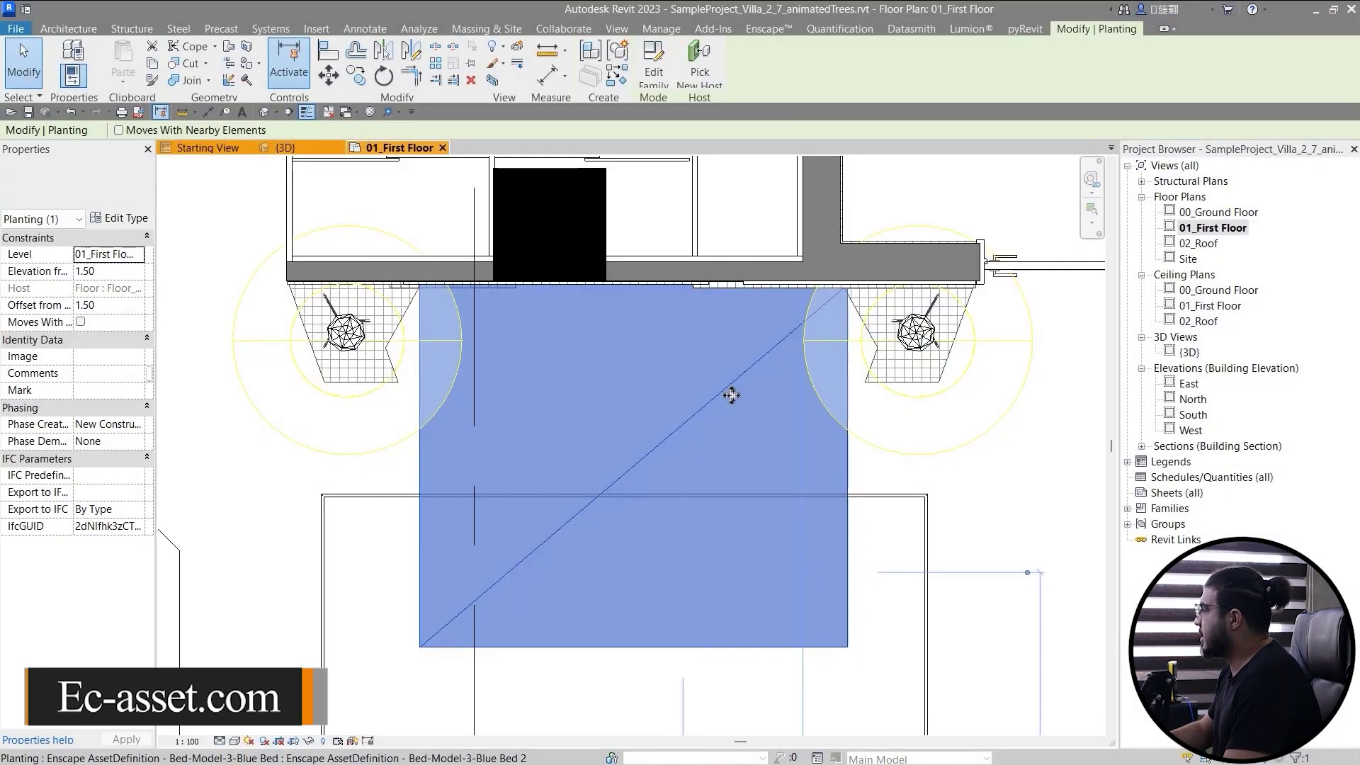
scroll(732, 394, "down", 2)
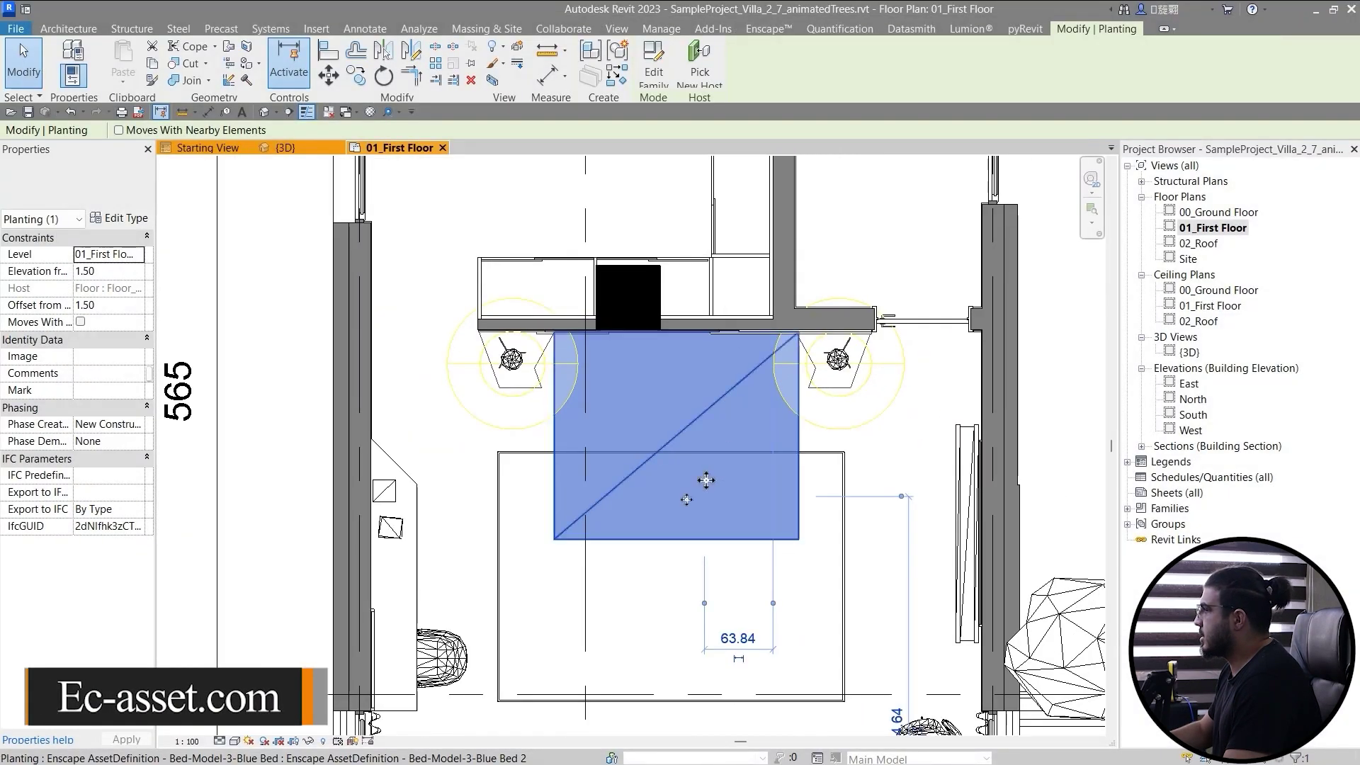
left_click(285, 147)
scroll(674, 474, "up", 3)
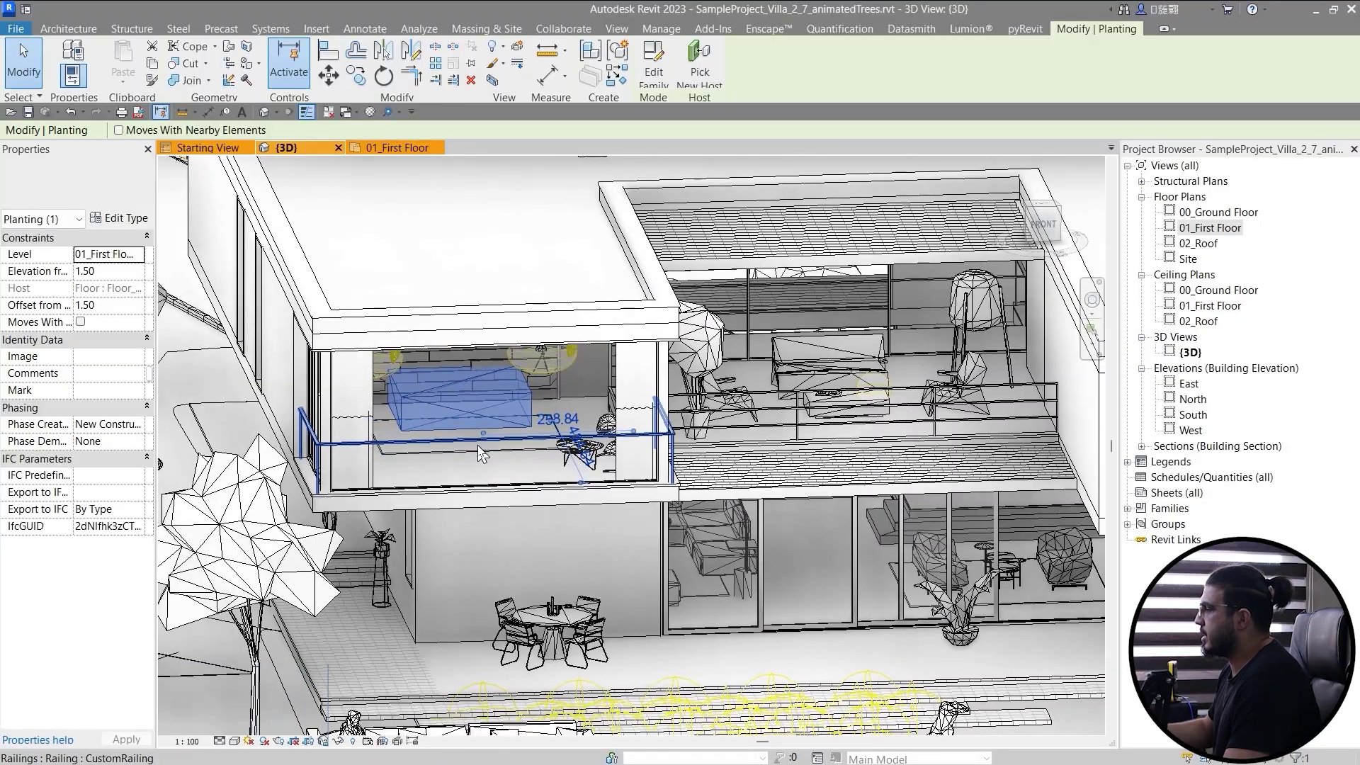
scroll(465, 419, "up", 3)
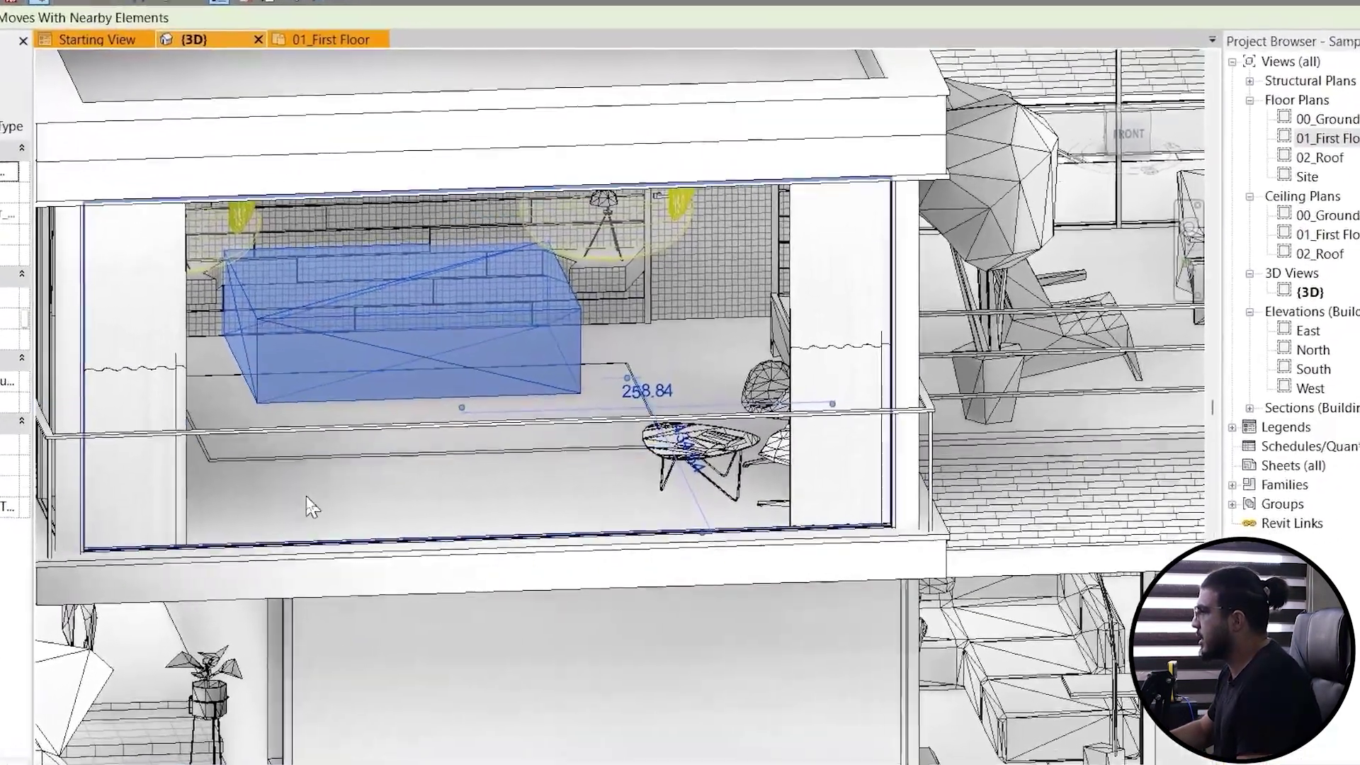
middle_click_drag(370, 537, 641, 425, "shift")
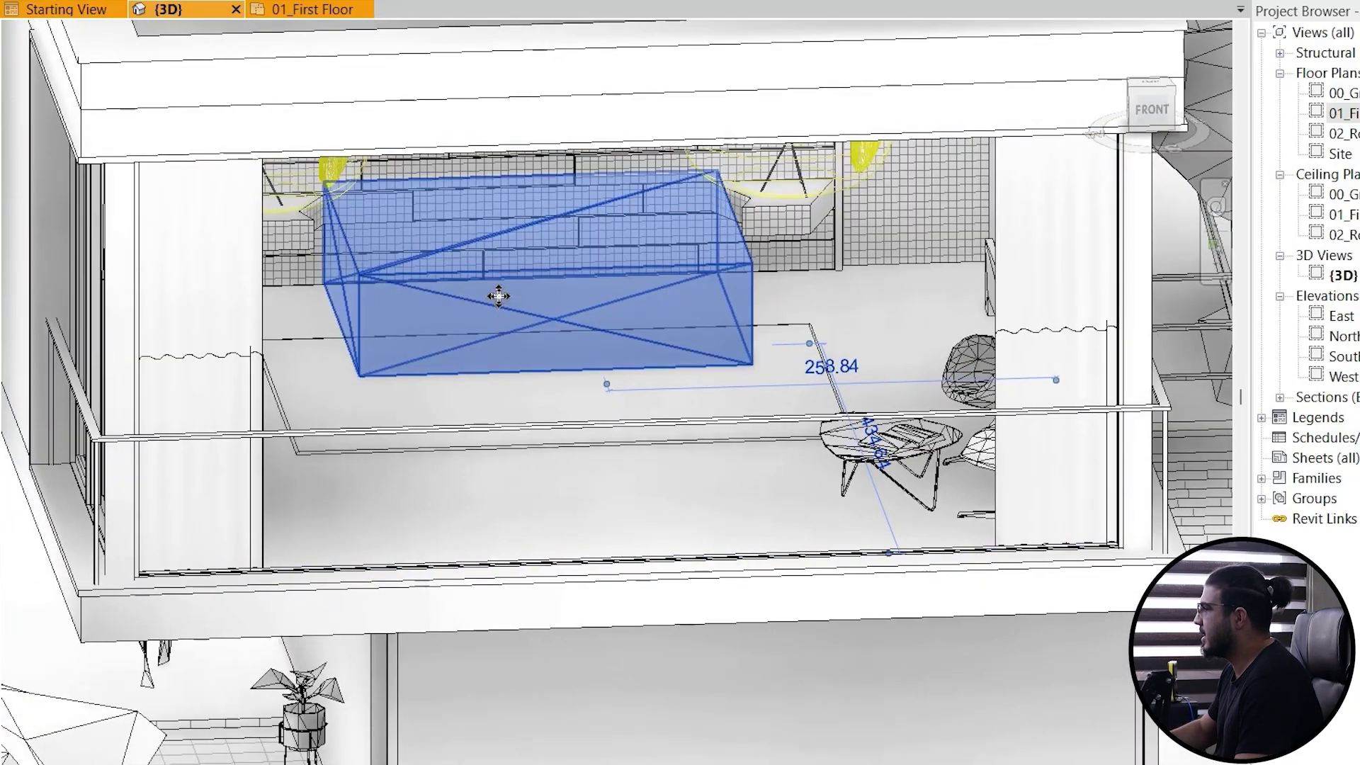
scroll(498, 296, "up", 5)
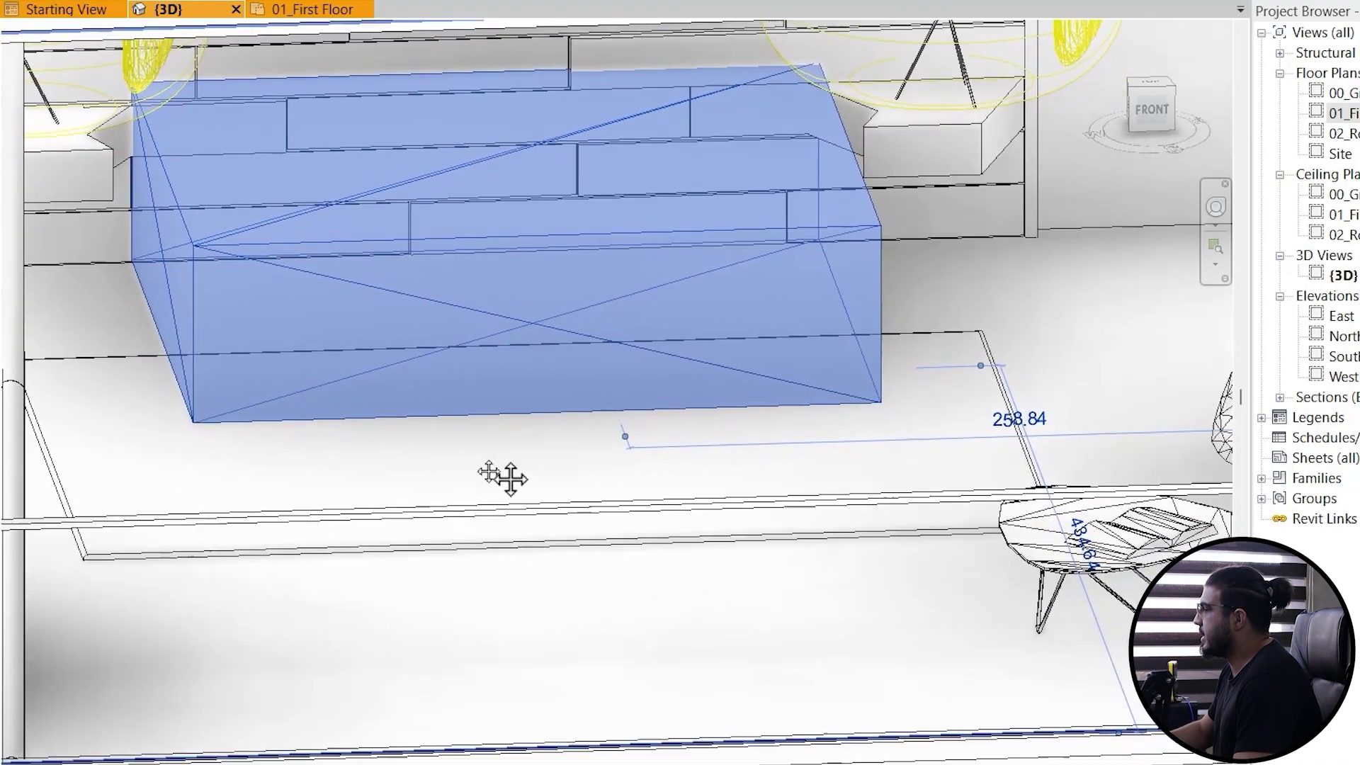
middle_click_drag(509, 479, 480, 476)
key("Escape")
Return to the 01_First Floor plan and examine the bed placeholder's outline between the bedside tables
left_click(61, 10)
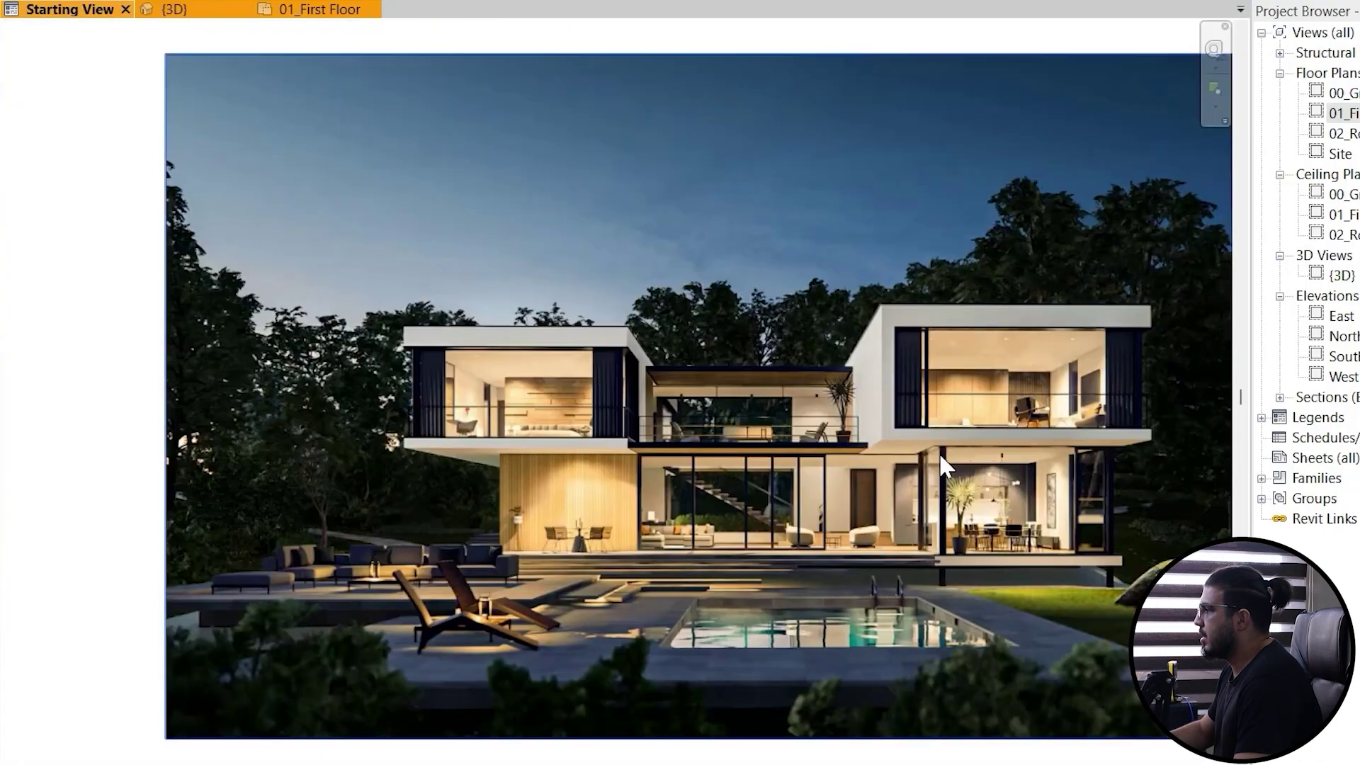
left_click(322, 9)
scroll(480, 198, "up", 2)
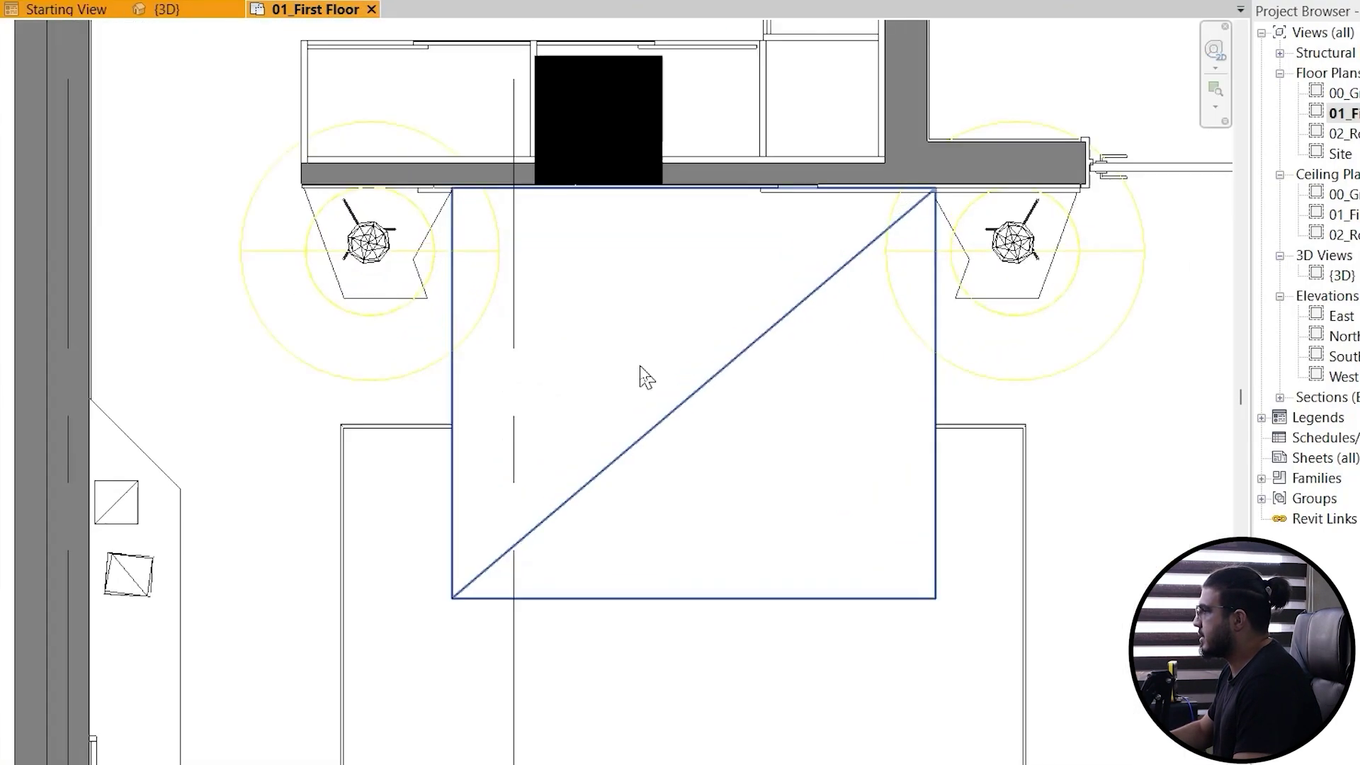
mouse_move(843, 544)
middle_mouse_down()
mouse_move(595, 461)
mouse_move(658, 481)
middle_mouse_up()
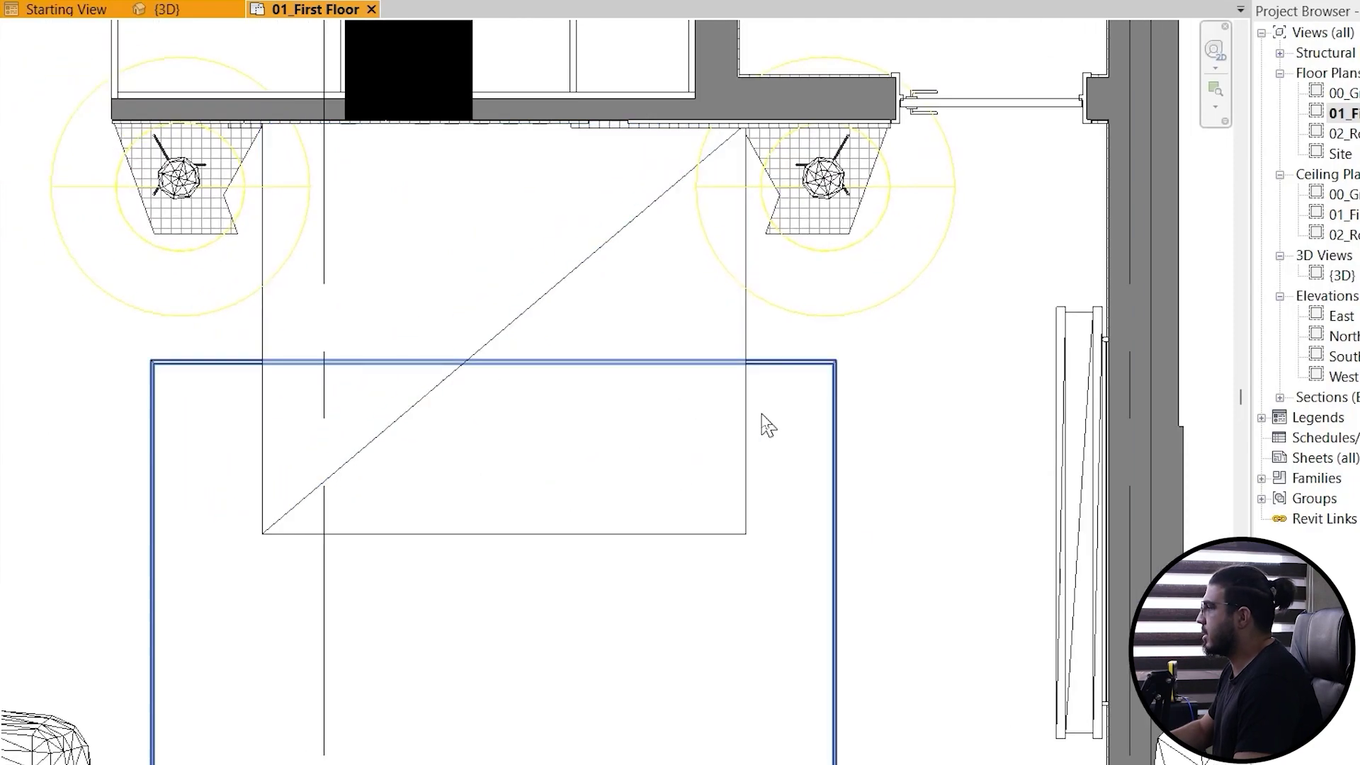
scroll(445, 395, "down", 1)
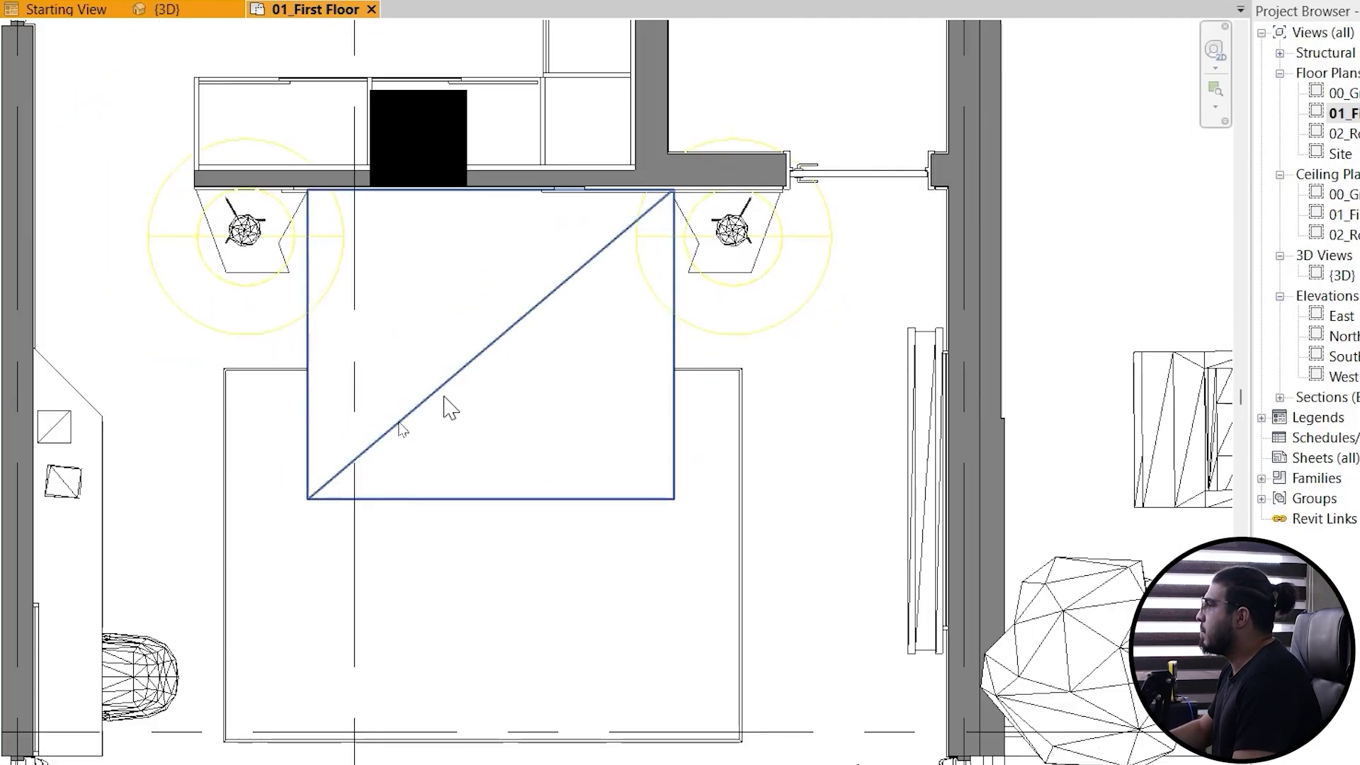
middle_click_drag(333, 496, 338, 429)
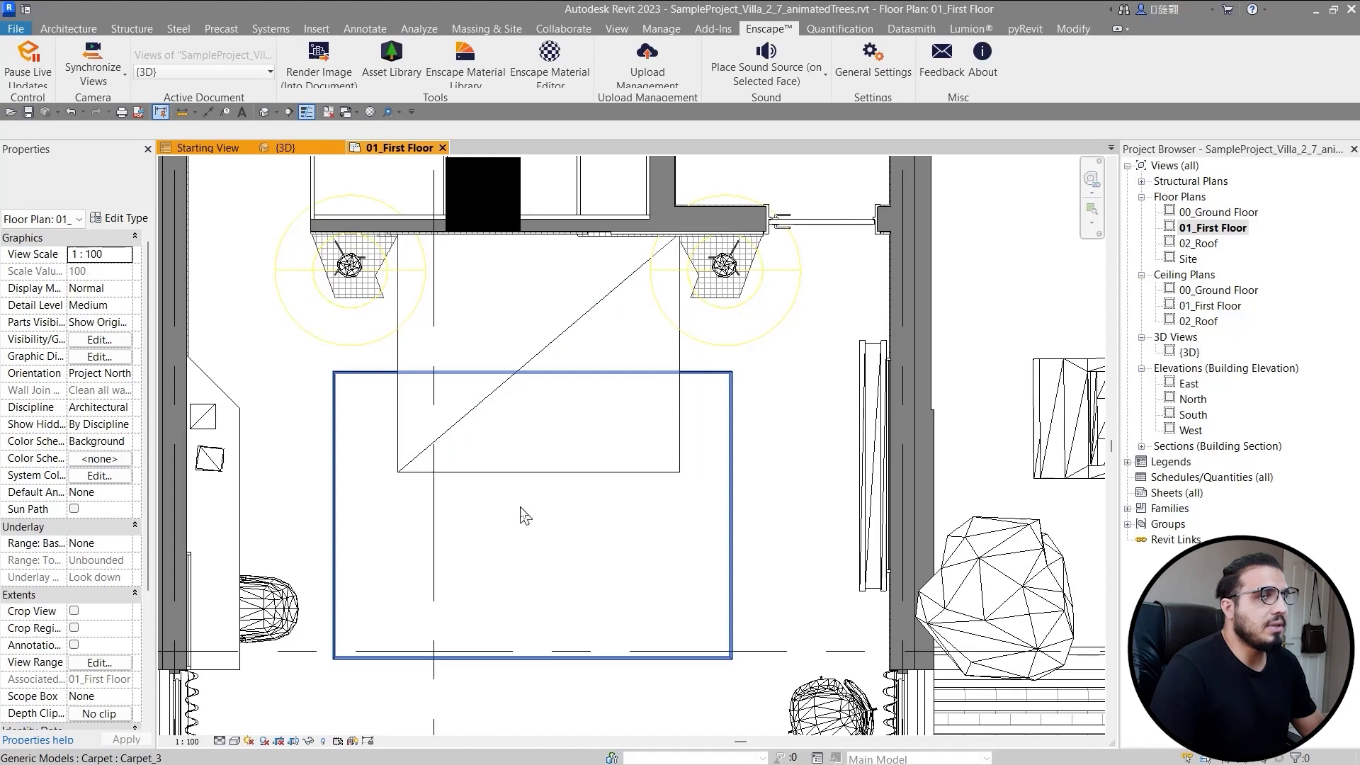
Switch to 3ds Max and turn on edged faces for the bed model in the perspective view
key("super")
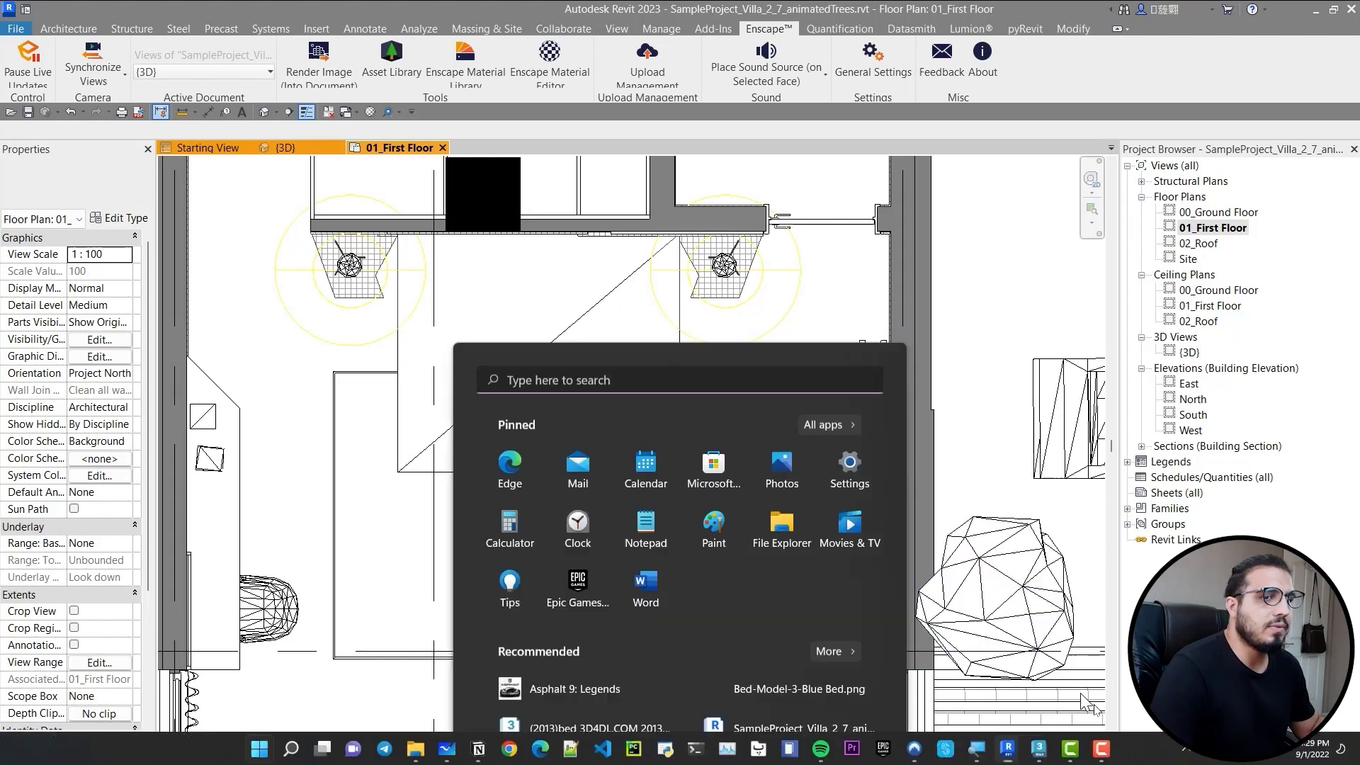
key("super")
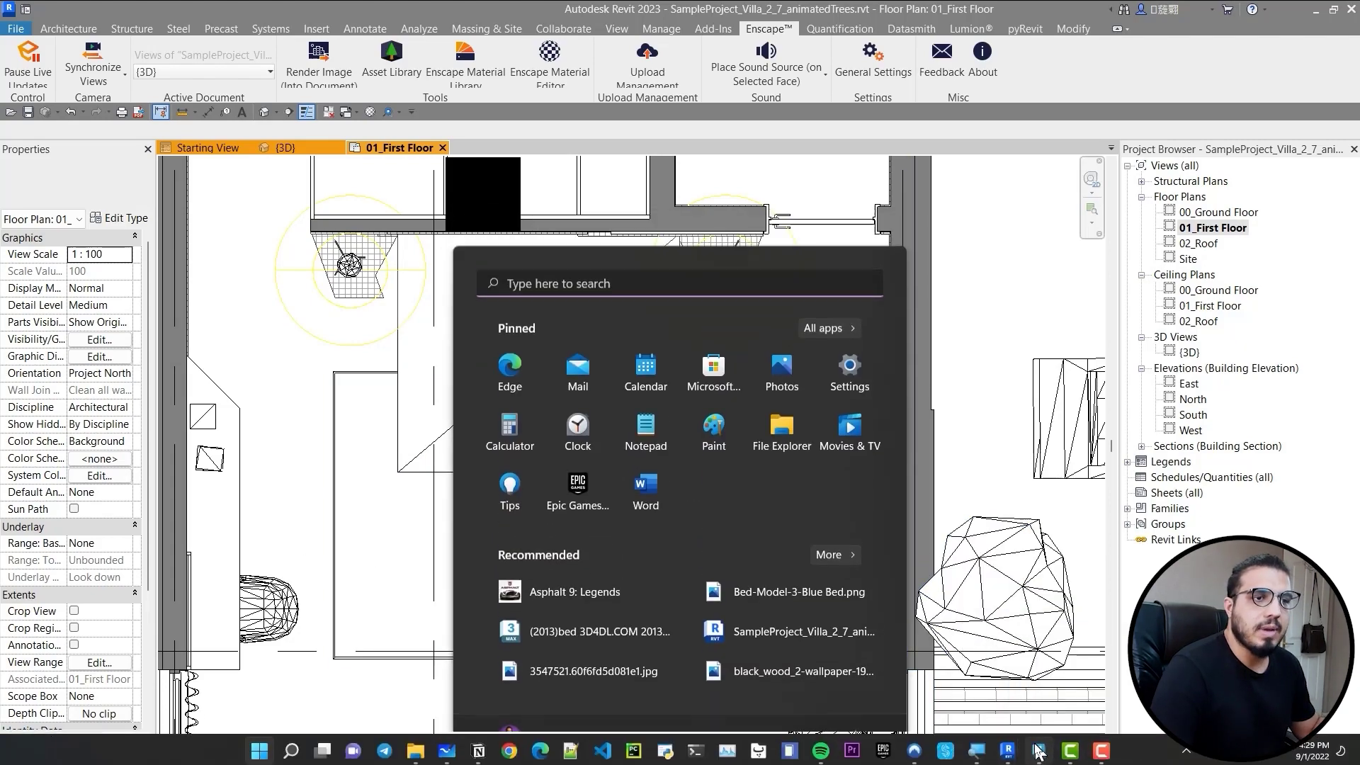
left_click(1316, 12)
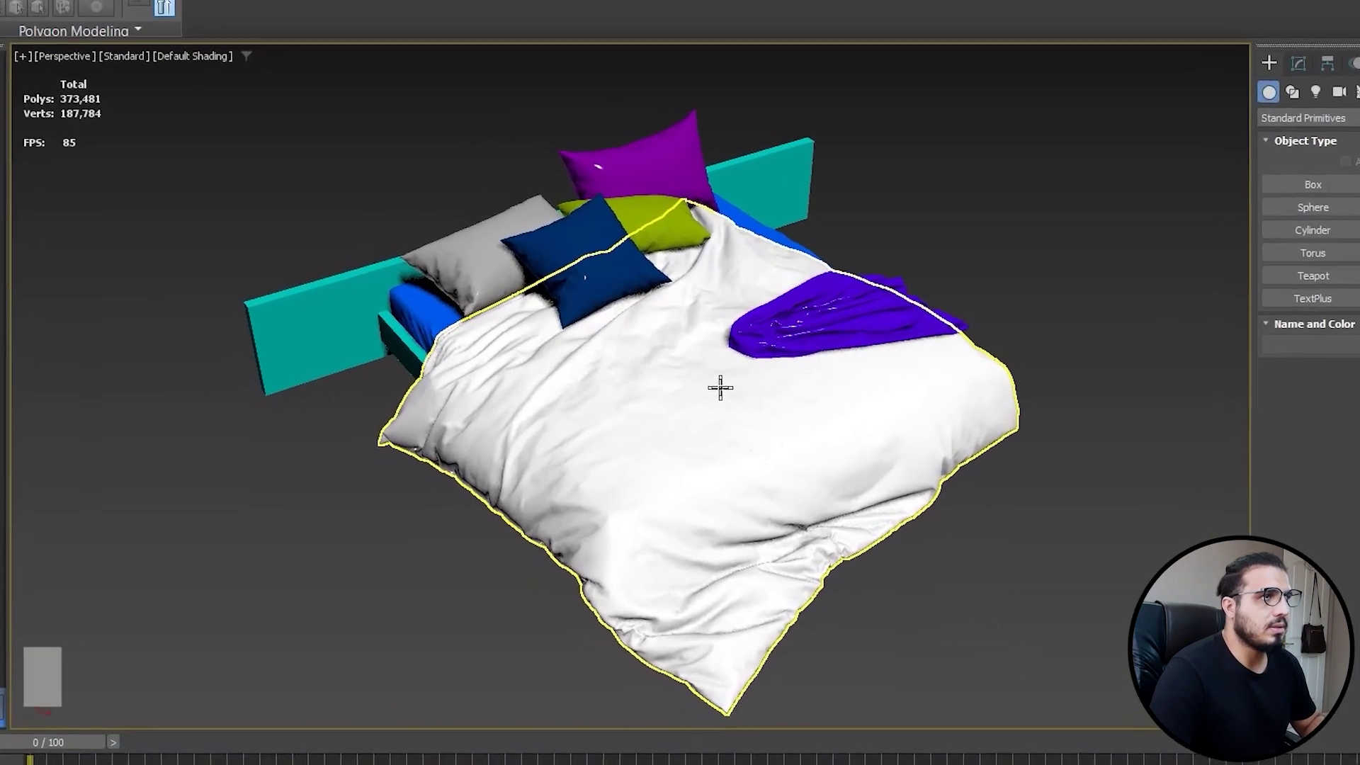
key("F4")
Examine the mesh density of the duvet, pillows and bed frame along with the polygon and vertex statistics
middle_click_drag(390, 352, 443, 388)
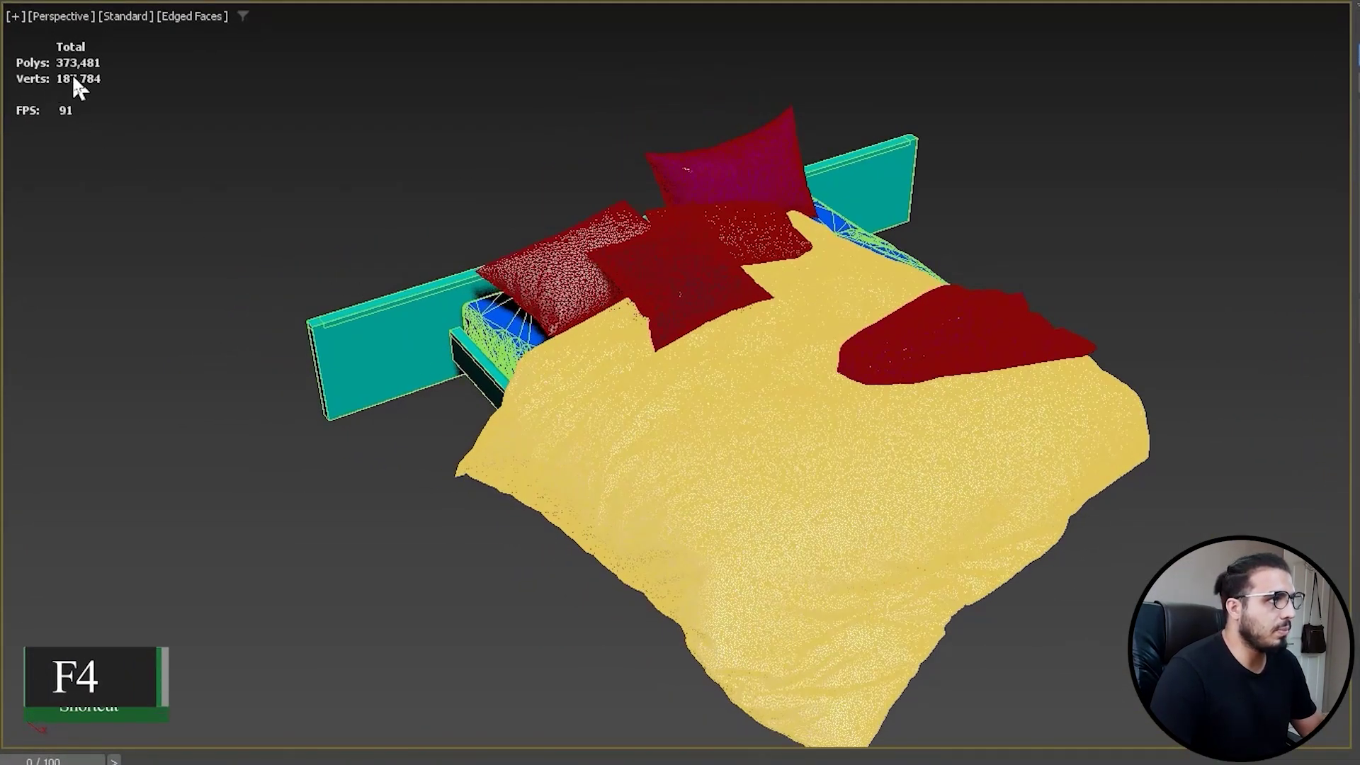
scroll(510, 464, "up", 5)
scroll(486, 486, "up", 2)
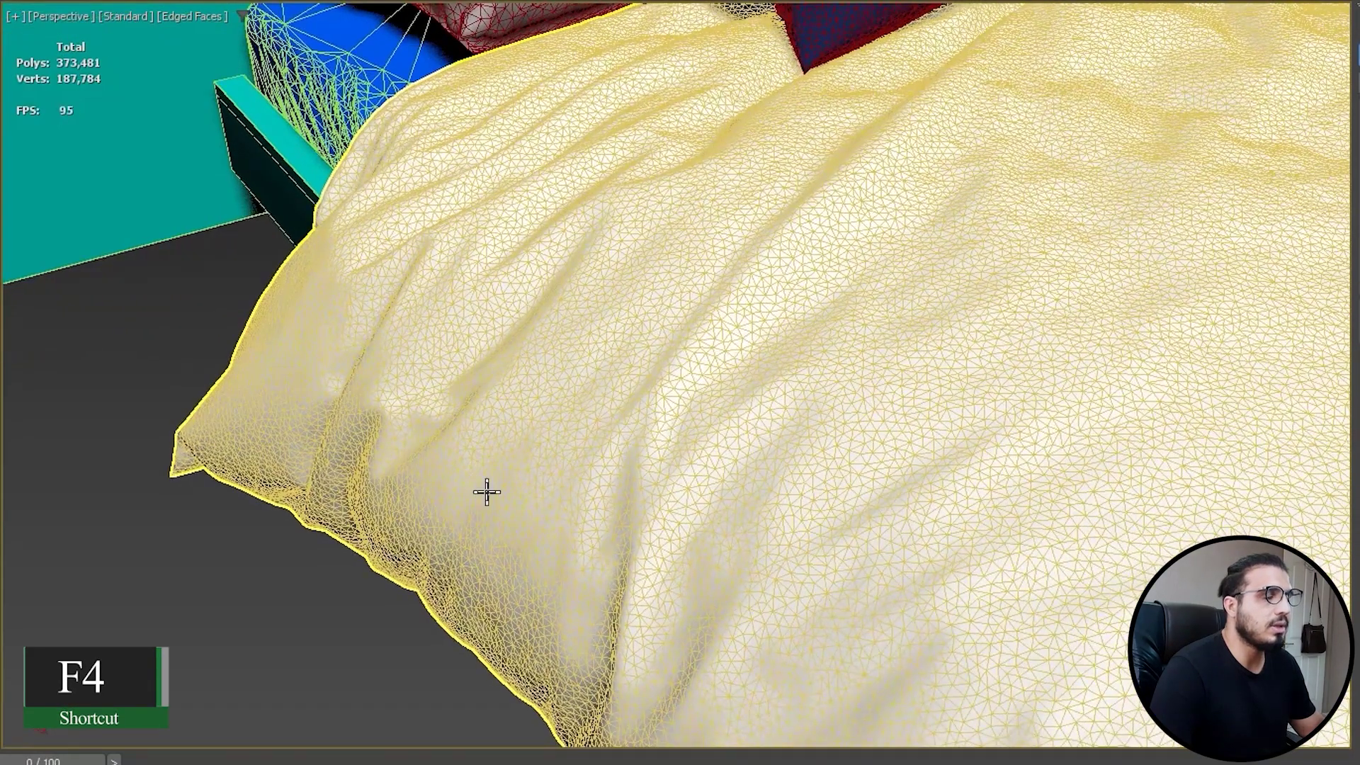
scroll(486, 485, "down", 6)
middle_click_drag(742, 609, 686, 501)
middle_click_drag(230, 464, 315, 556)
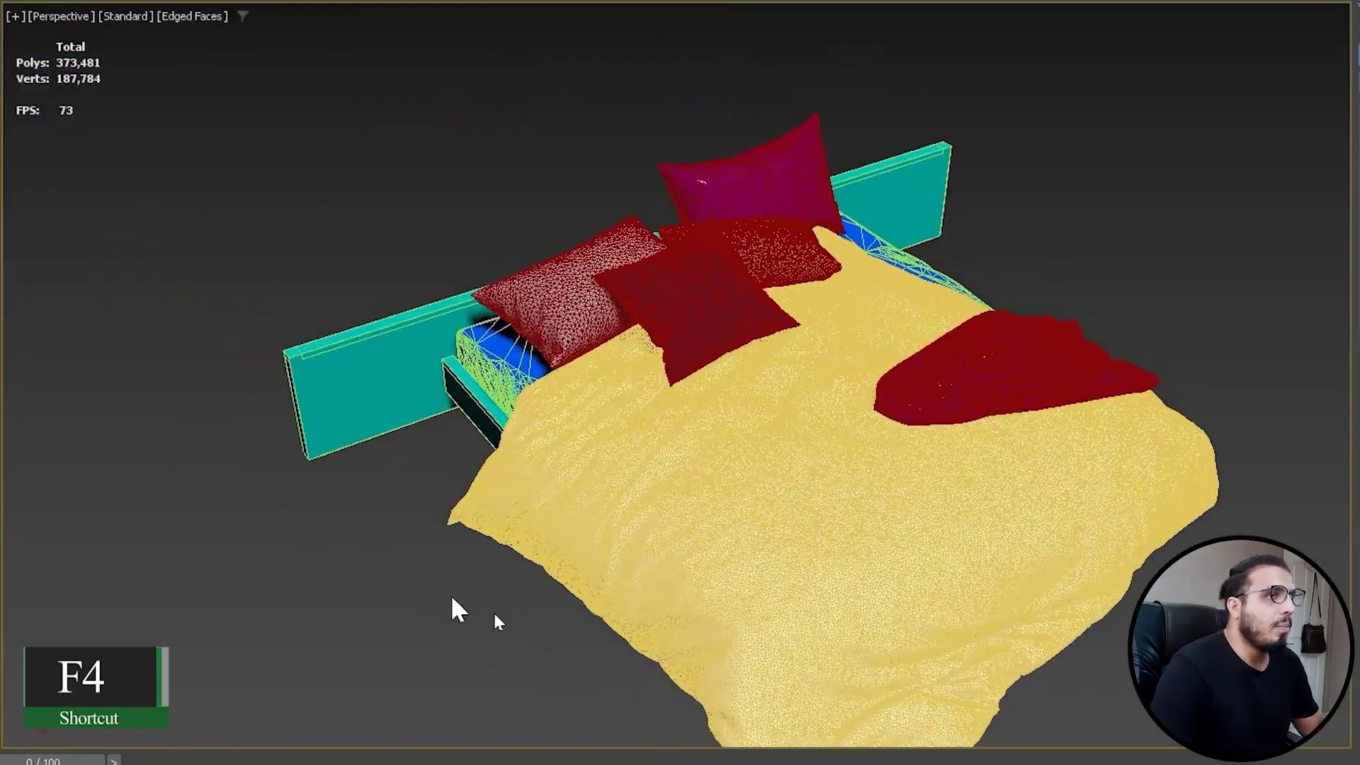
middle_click_drag(405, 573, 425, 588)
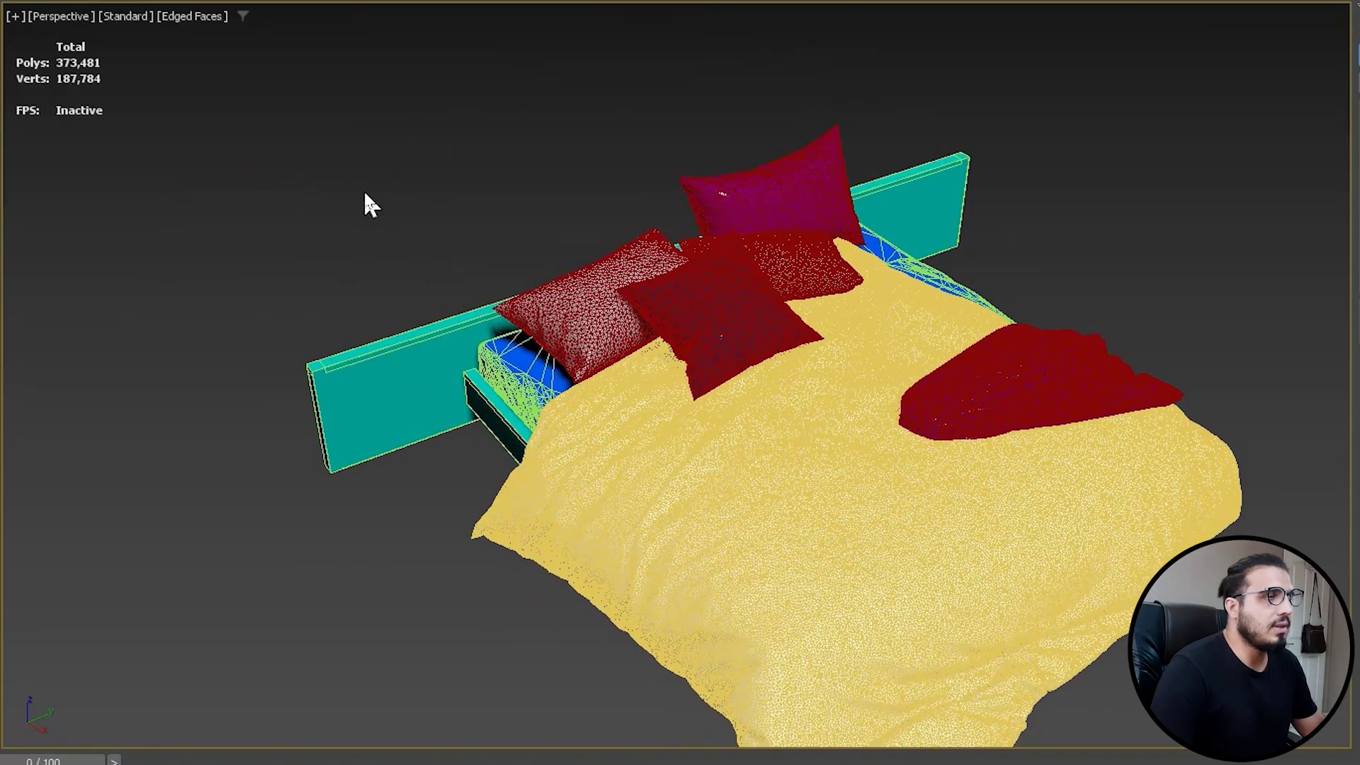
scroll(367, 192, "down", 6)
scroll(450, 288, "up", 8)
scroll(360, 230, "down", 2)
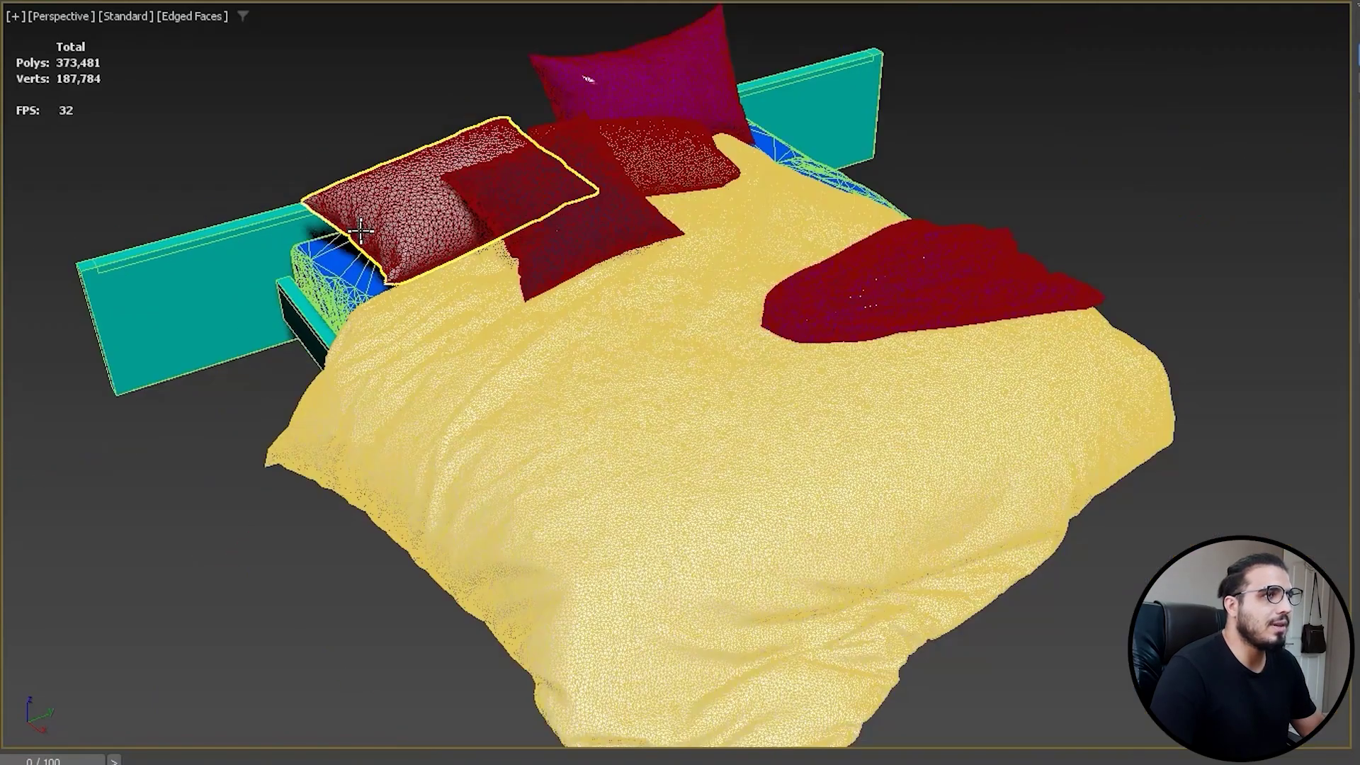
scroll(465, 388, "down", 3)
middle_click_drag(464, 388, 465, 449)
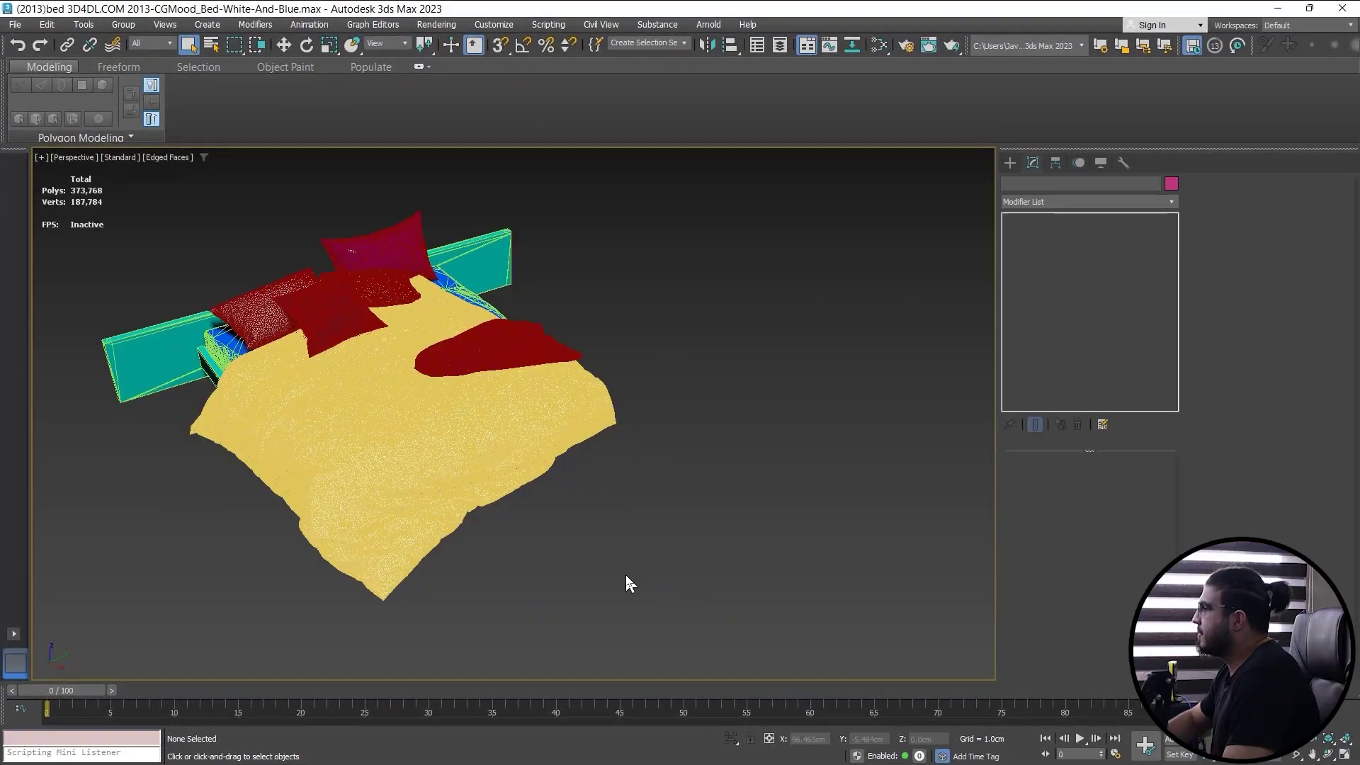
Select all parts of the bed model and convert them to Editable Poly
middle_click_drag(552, 565, 707, 571)
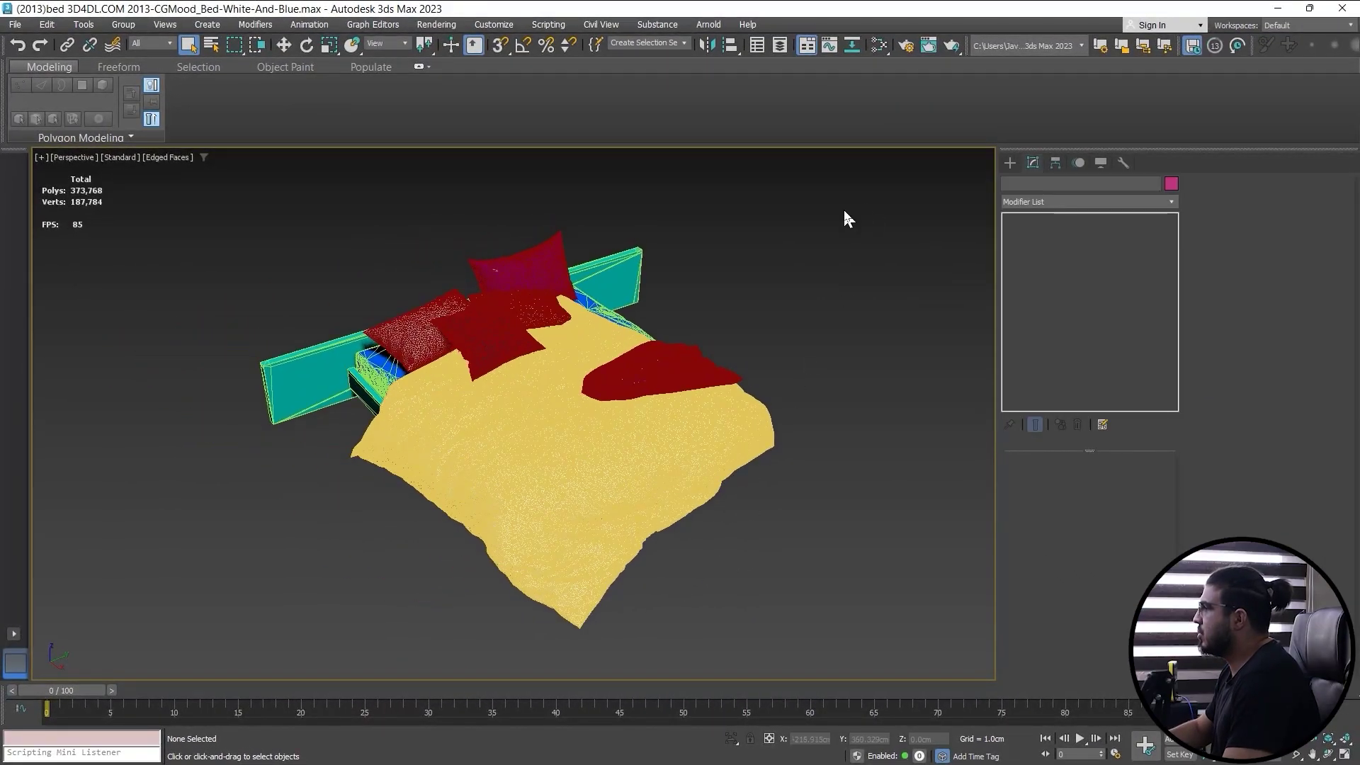
left_click_drag(181, 658, 180, 656)
right_click(224, 338)
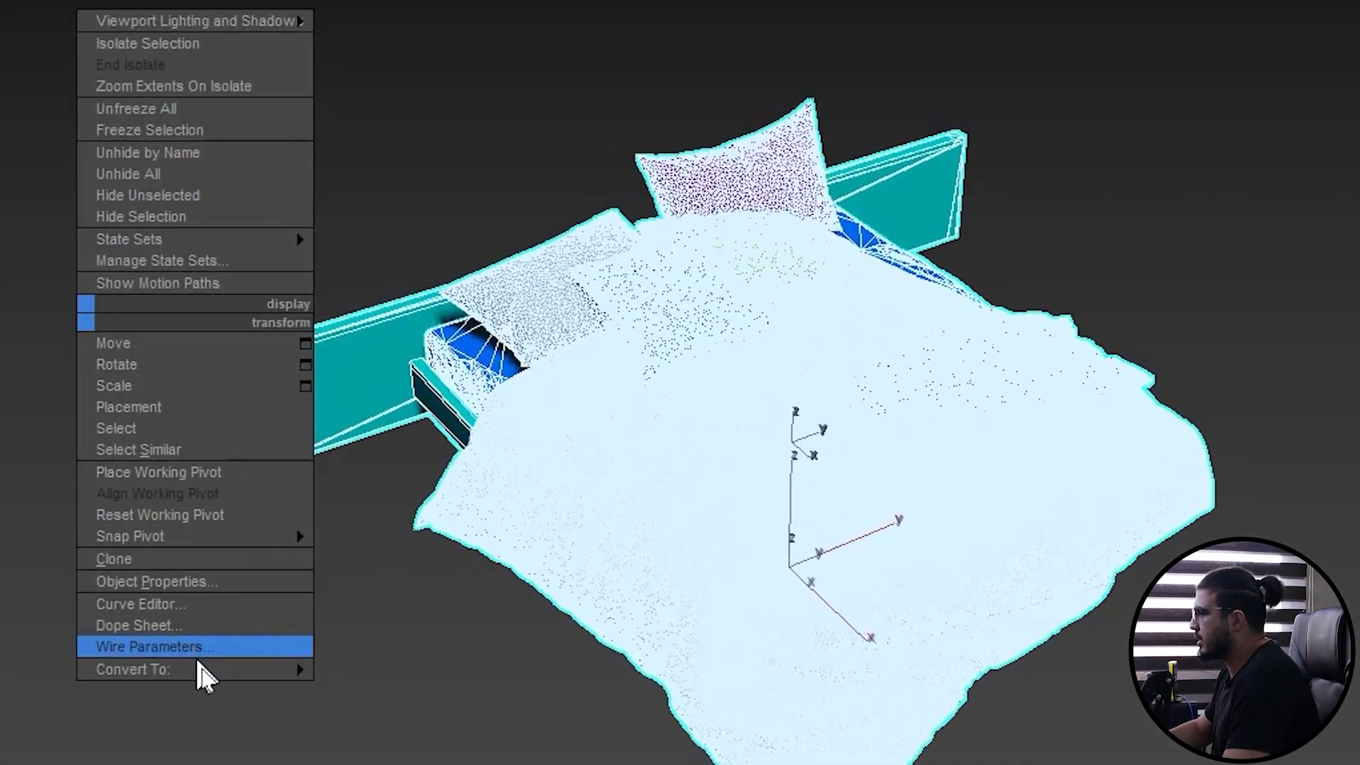
mouse_move(253, 670)
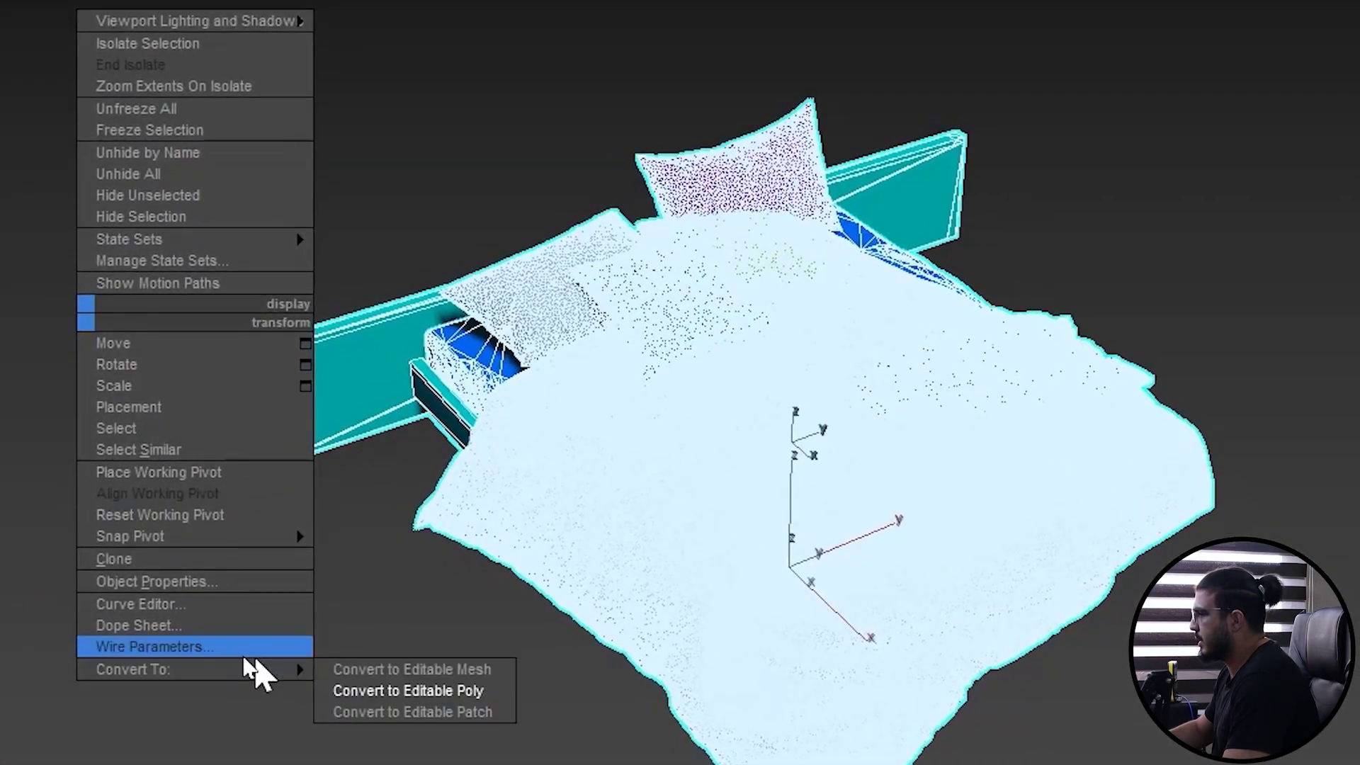
left_click(406, 690)
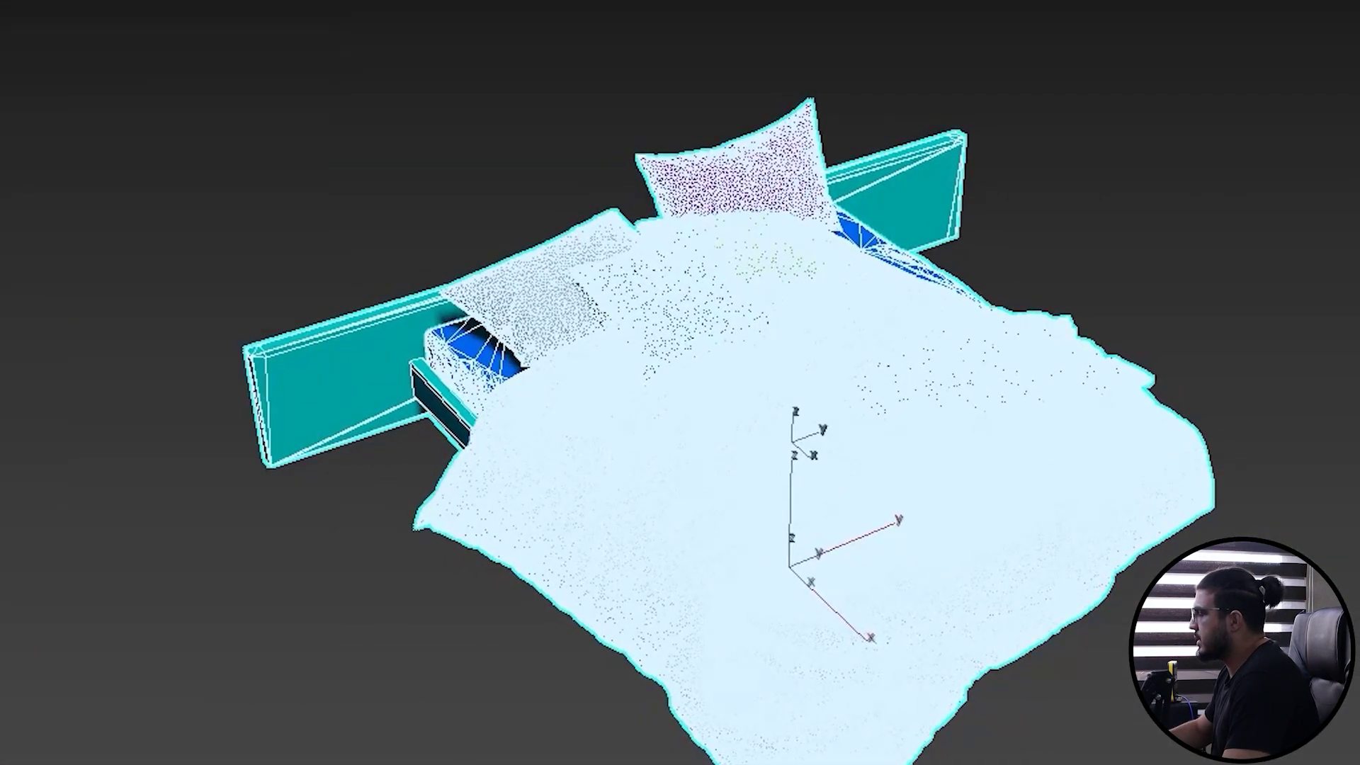
left_click(311, 638)
Delete the throw blanket lying on top of the duvet
scroll(314, 616, "up", 3)
middle_click_drag(567, 474, 397, 533)
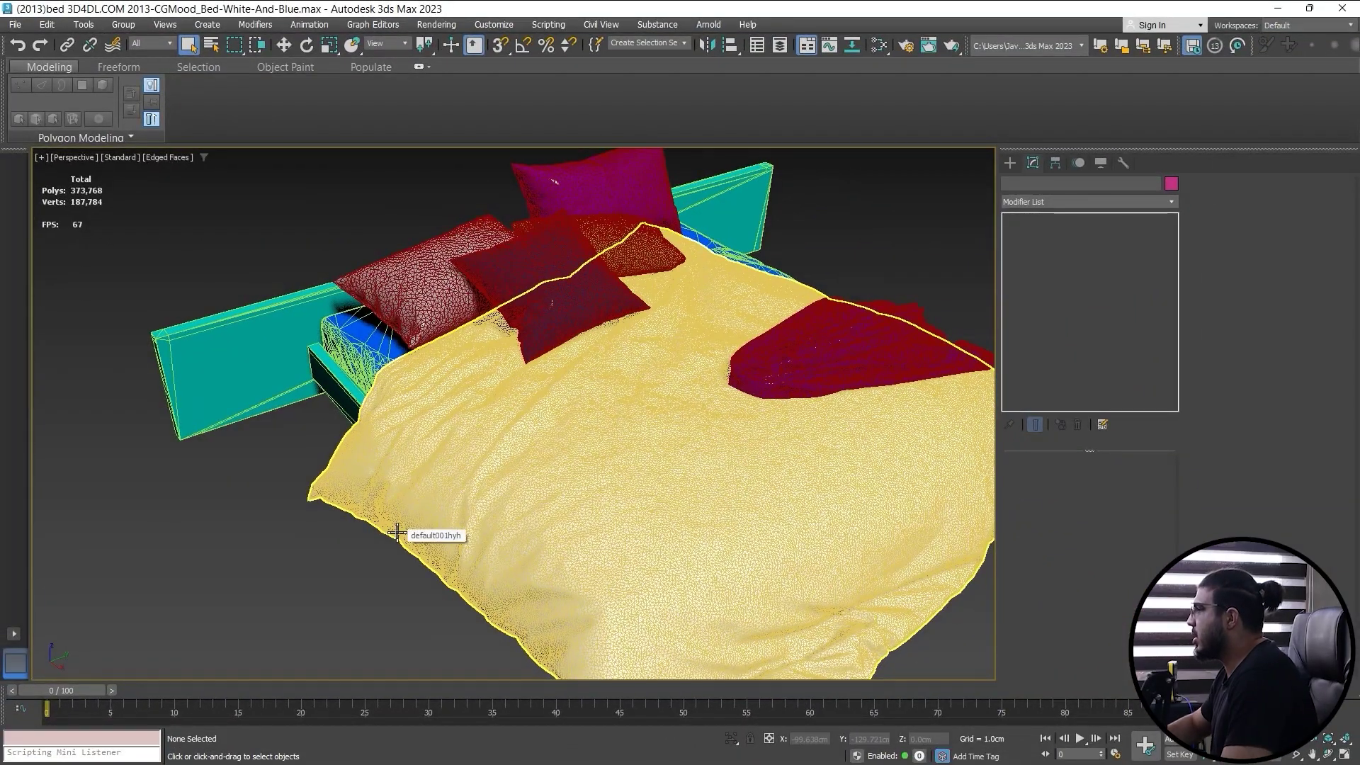
scroll(147, 332, "up", 5)
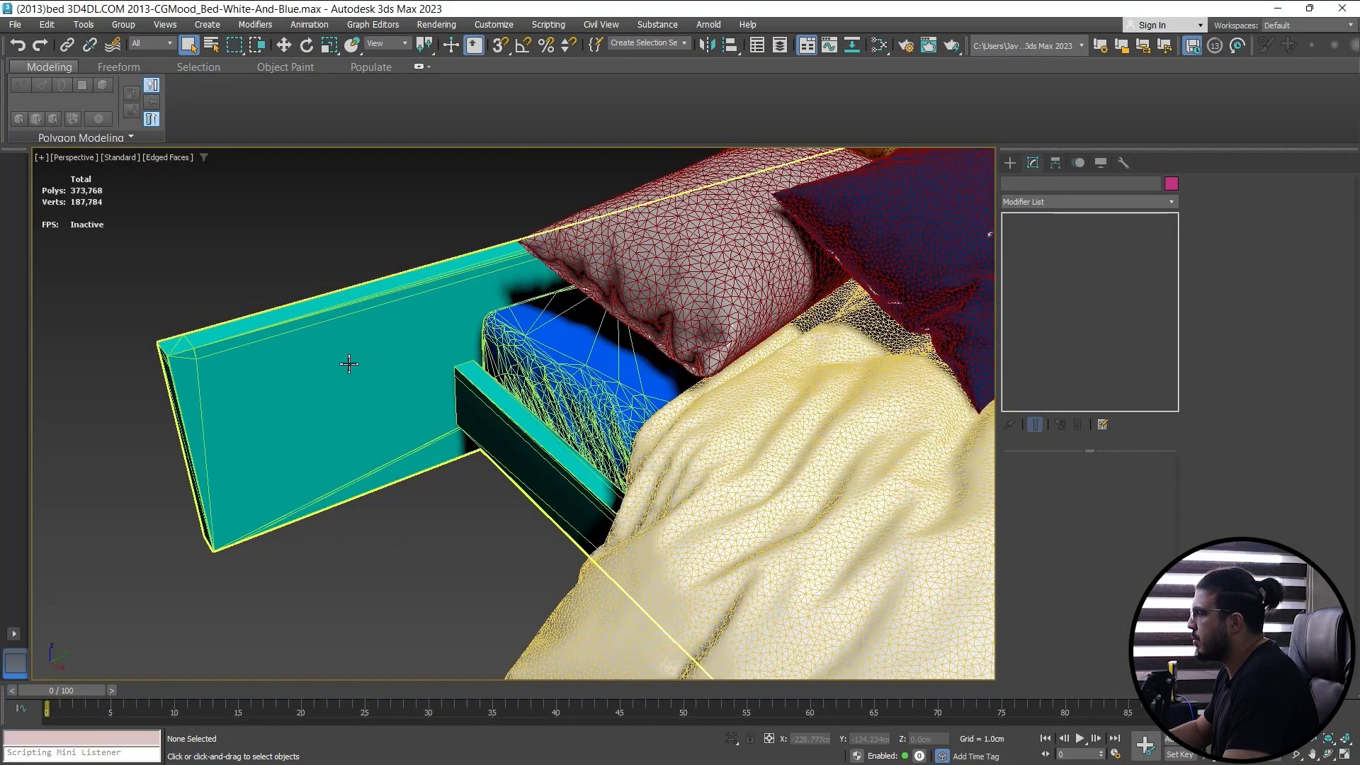
scroll(349, 364, "down", 4)
middle_click_drag(592, 522, 361, 489)
scroll(361, 489, "down", 3)
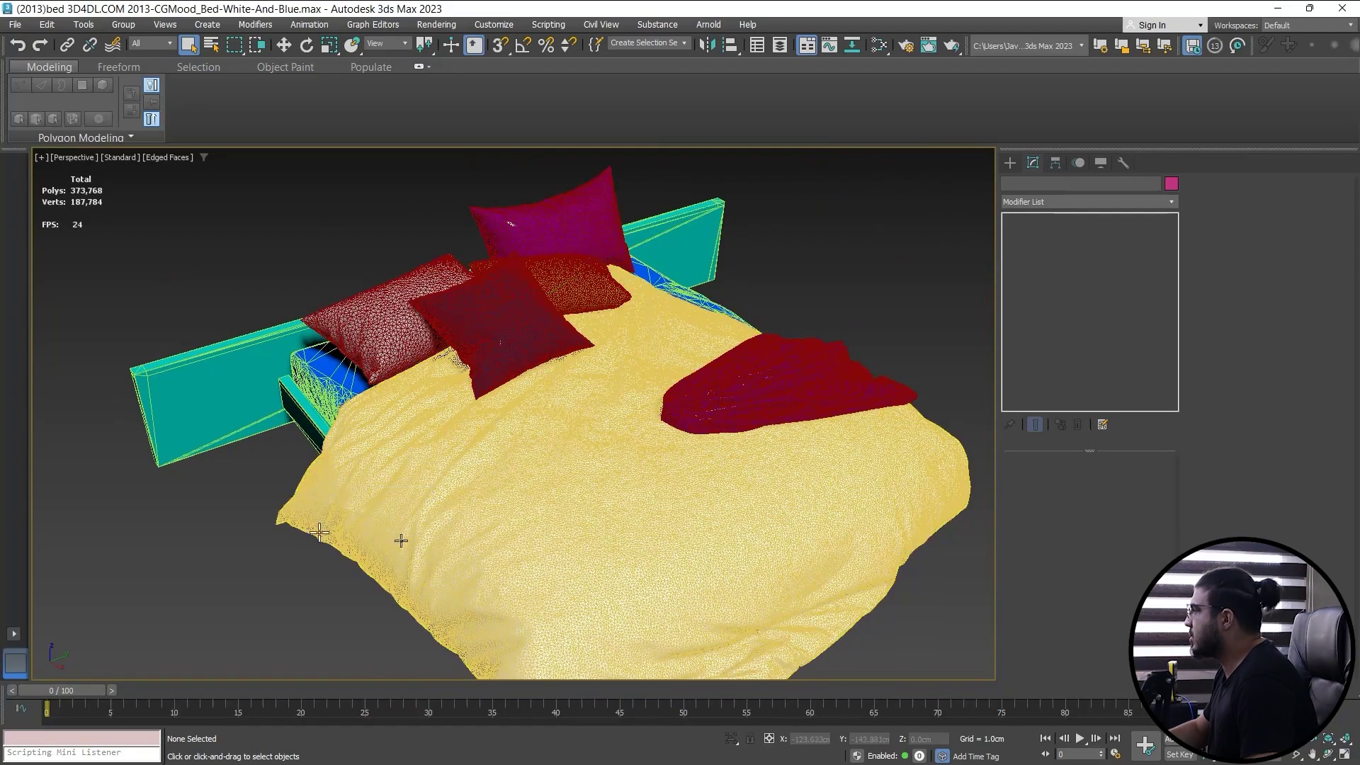
middle_click_drag(783, 553, 683, 571, "alt")
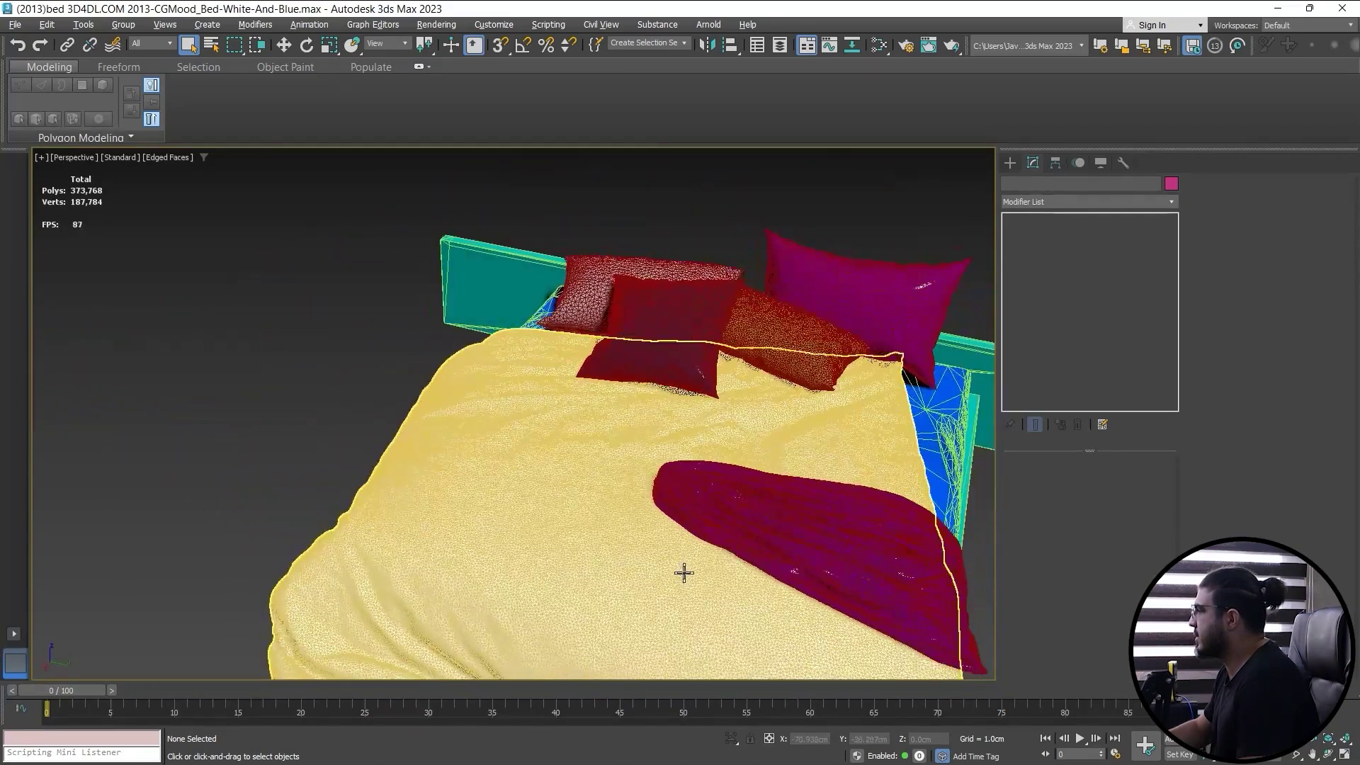
scroll(607, 444, "up", 5)
left_click(521, 430)
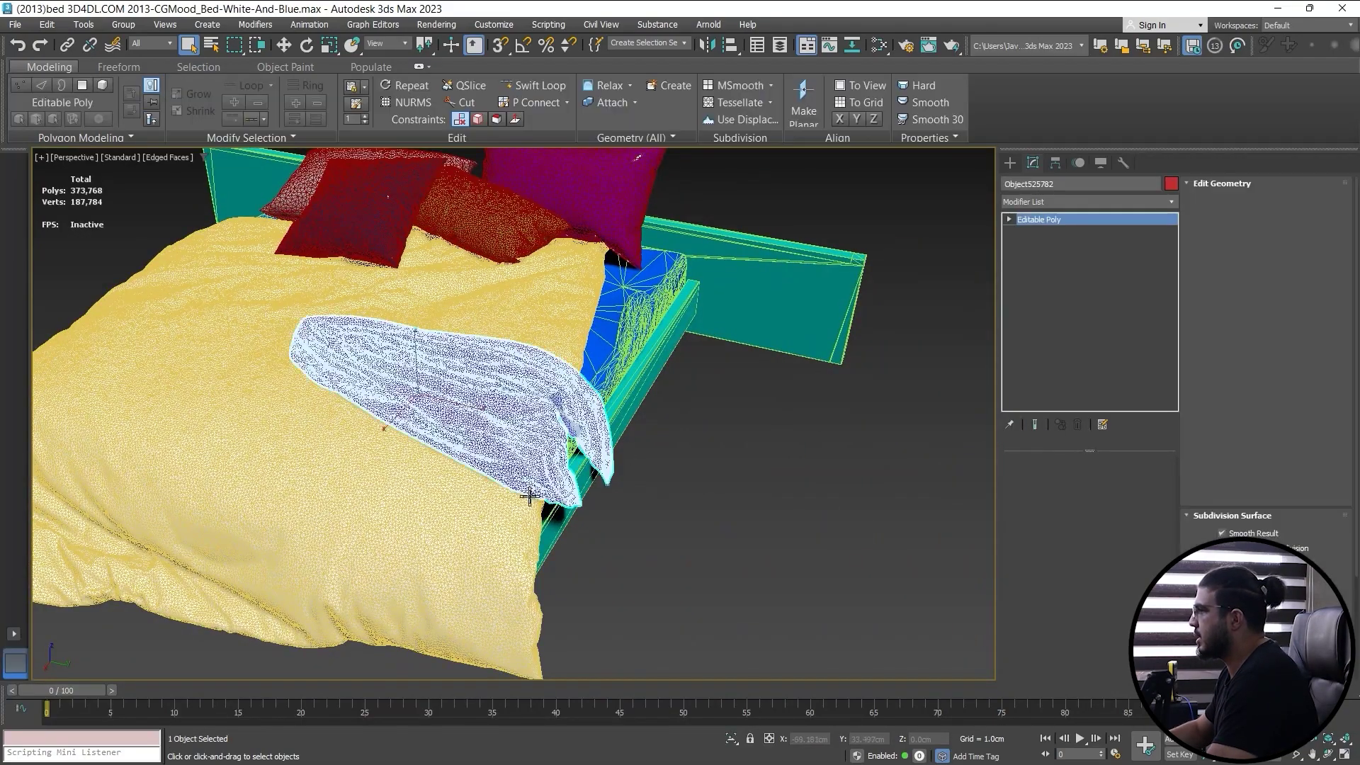
key("Delete")
scroll(531, 494, "down", 6)
mouse_move(571, 526)
middle_mouse_down("alt")
mouse_move(631, 563)
mouse_move(537, 504)
mouse_move(580, 568)
mouse_move(623, 576)
mouse_move(516, 592)
mouse_move(595, 516)
middle_mouse_up("alt")
scroll(537, 504, "up", 5)
scroll(639, 573, "down", 5)
scroll(585, 517, "up", 6)
left_click(769, 582)
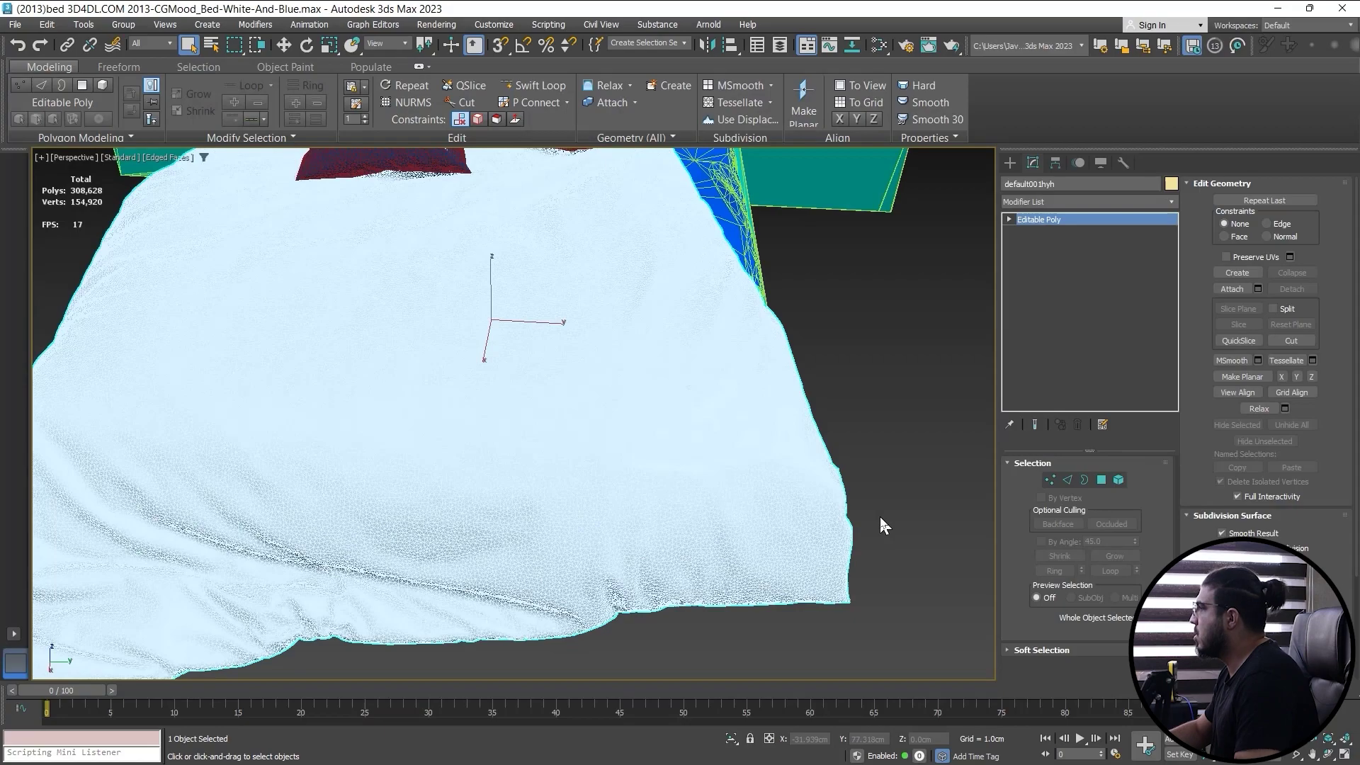
left_click(881, 524)
Delete the square pillow in front and the small pillow beside it, leaving the two rear pillows
scroll(668, 595, "down", 5)
left_click(473, 416)
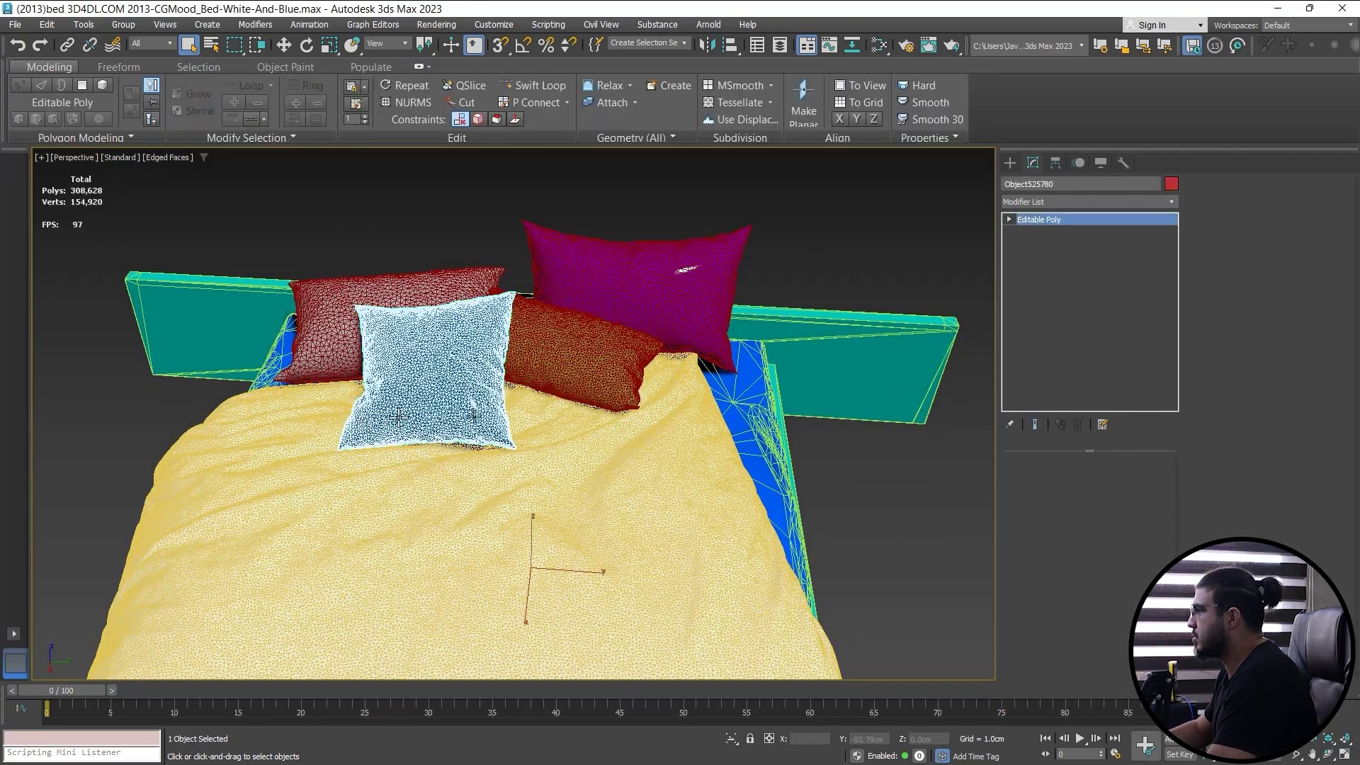
key("Delete")
left_click(585, 370)
key("Delete")
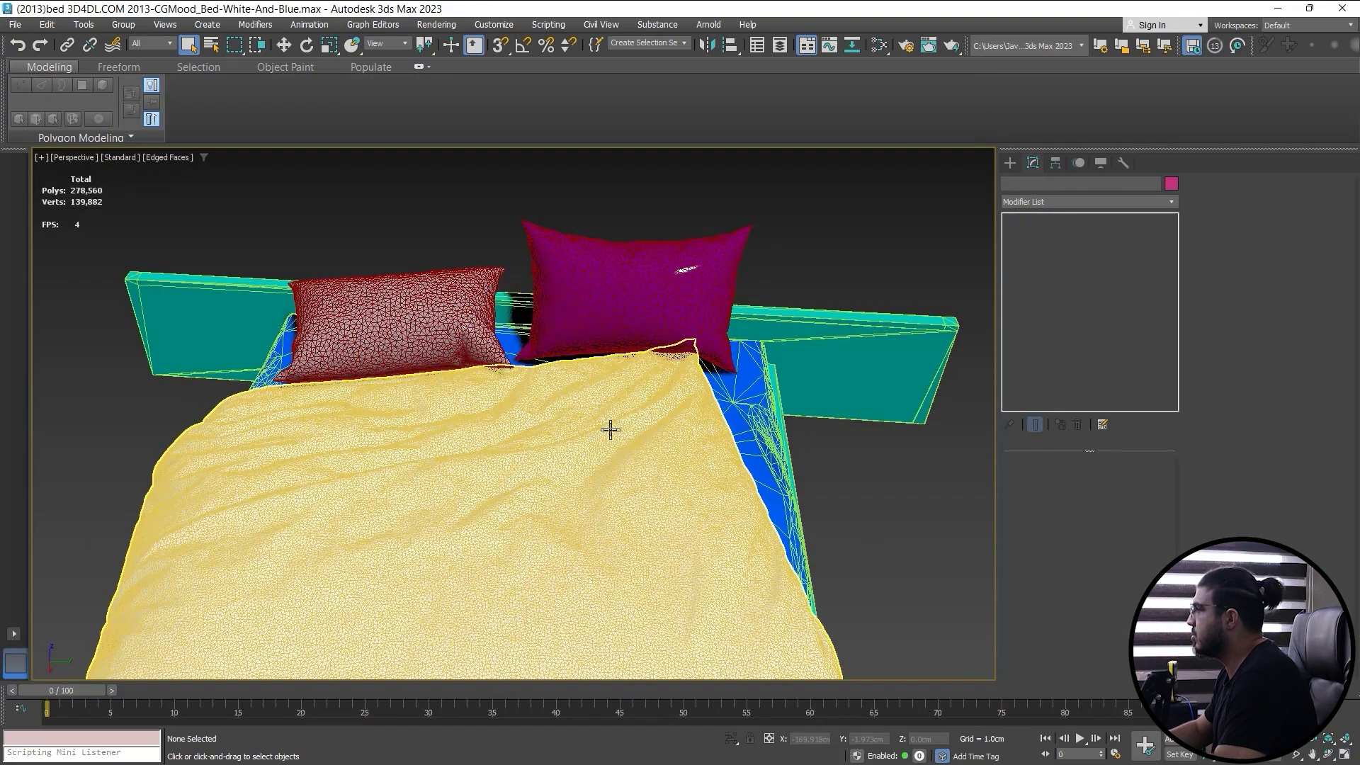
Select the duvet and add a ProOptimizer modifier to it
middle_click_drag(610, 428, 423, 364, "alt")
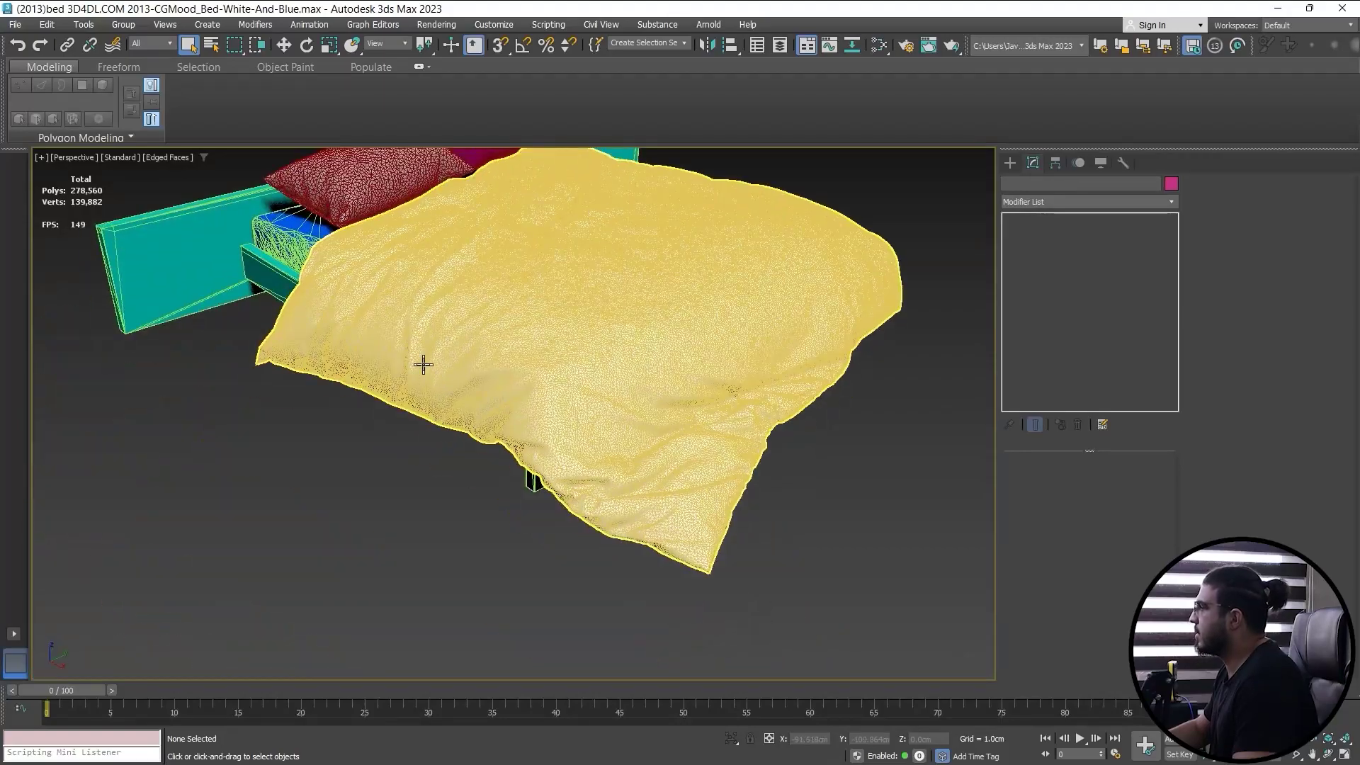
left_click(436, 392)
middle_click_drag(480, 478, 428, 571)
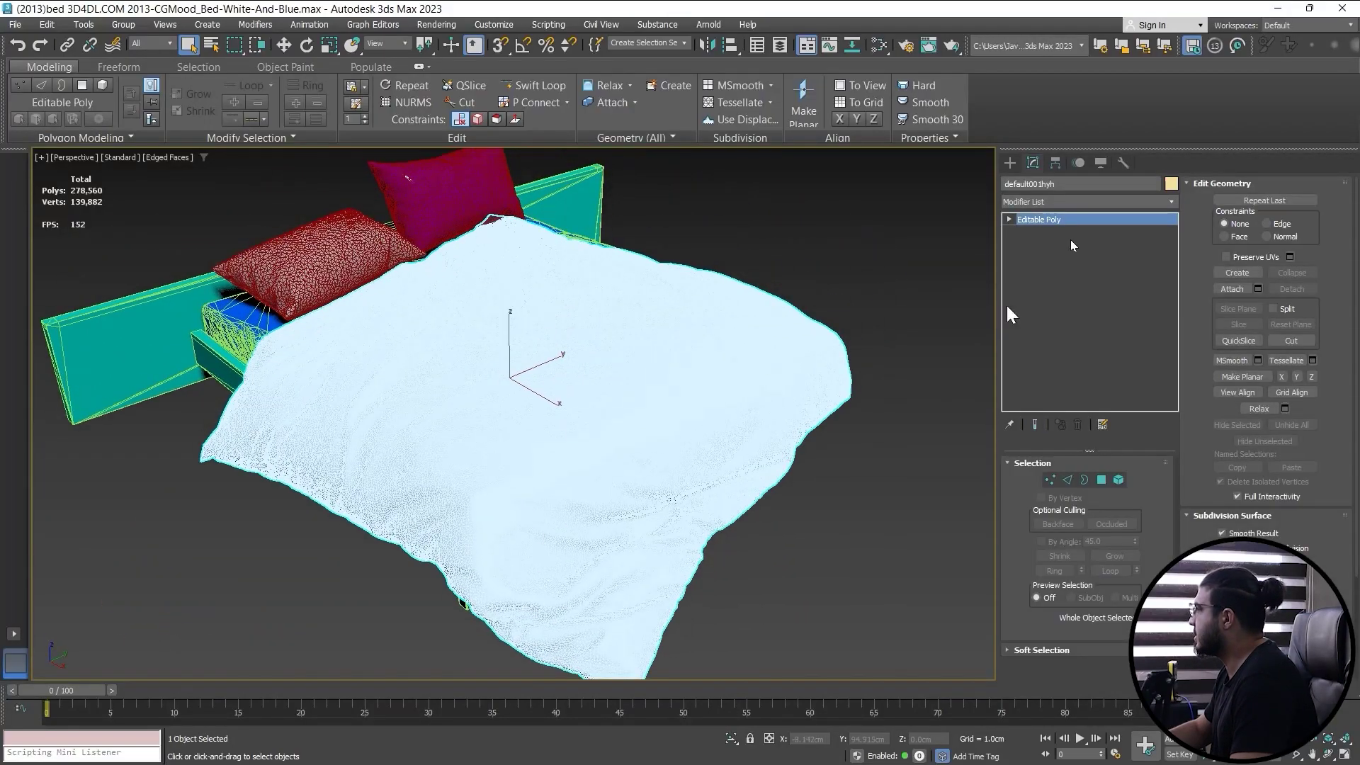
left_click(1039, 199)
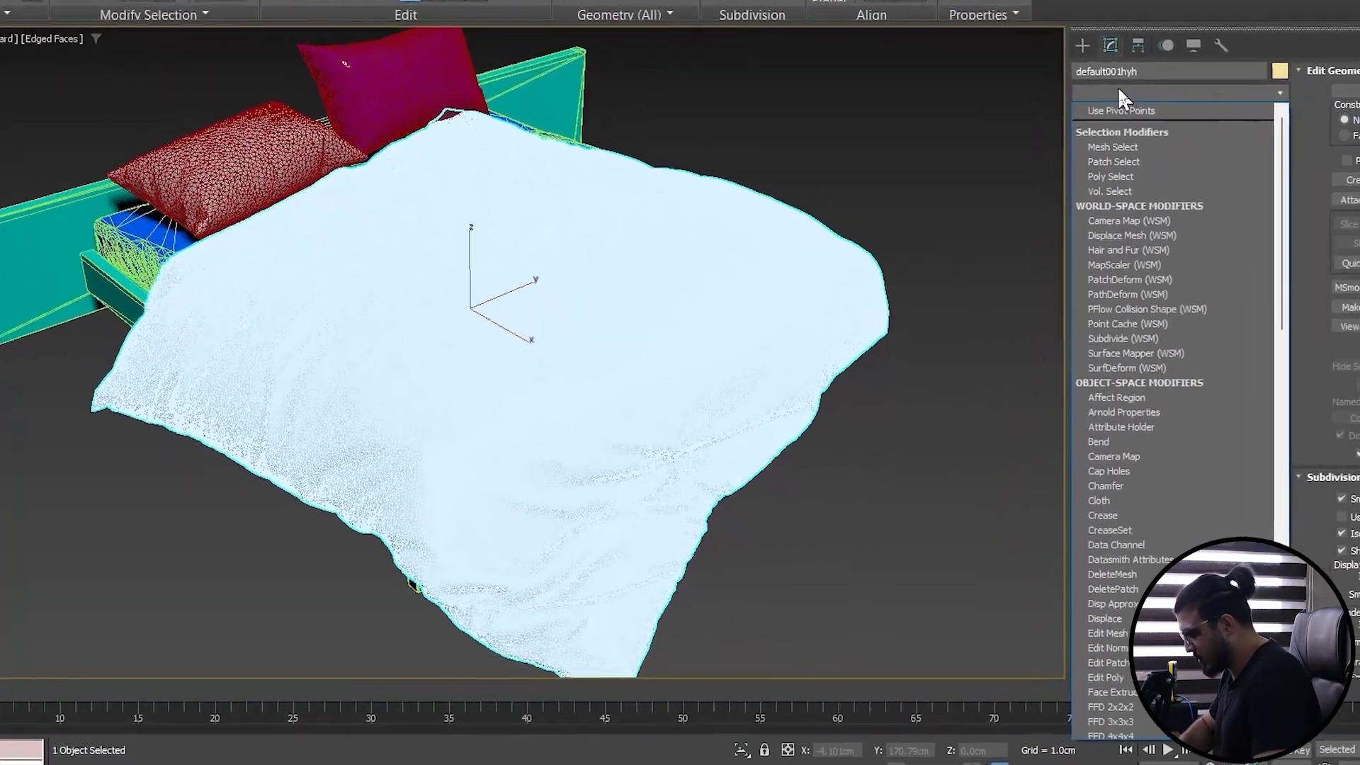
type("pro")
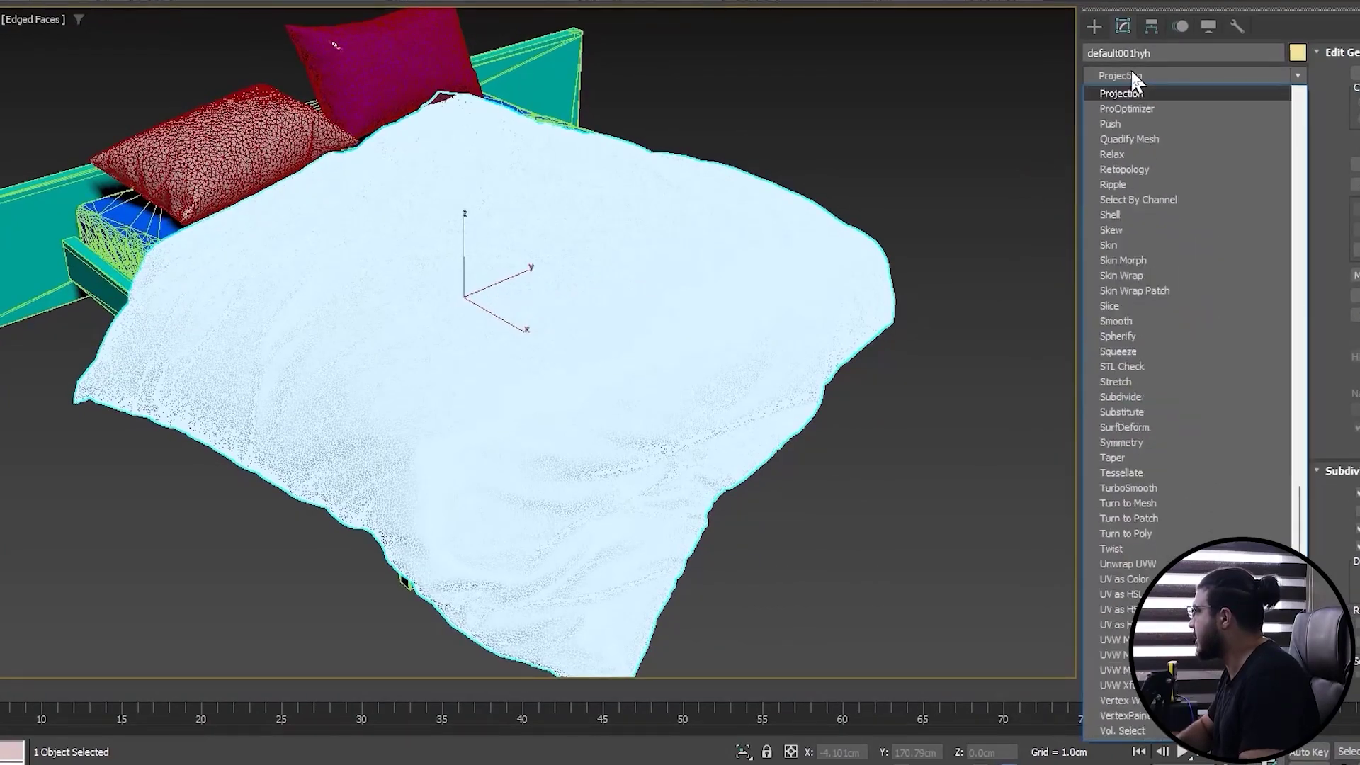
left_click(1143, 109)
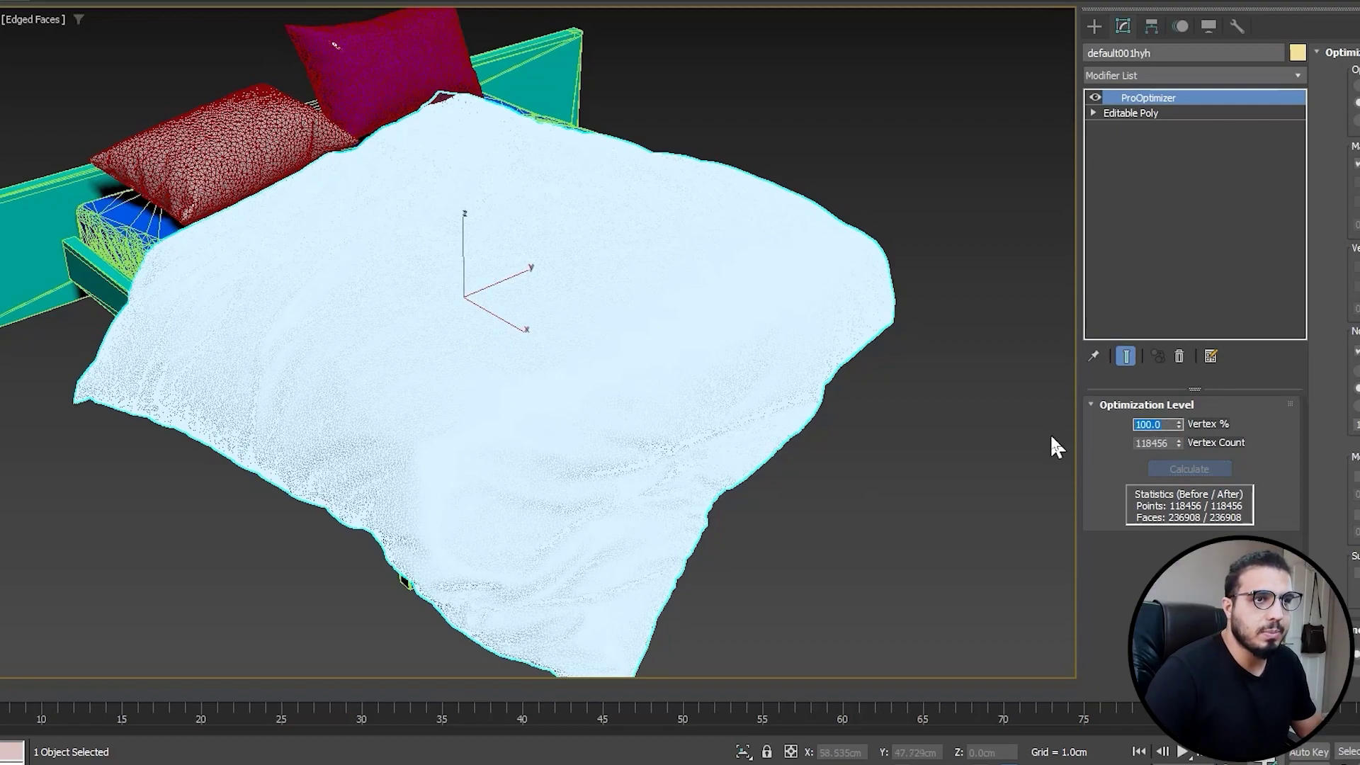
Try reducing the duvet to 2, 1 and 0.5 percent of its vertices in ProOptimizer
type("2")
key("Return")
left_click(909, 580)
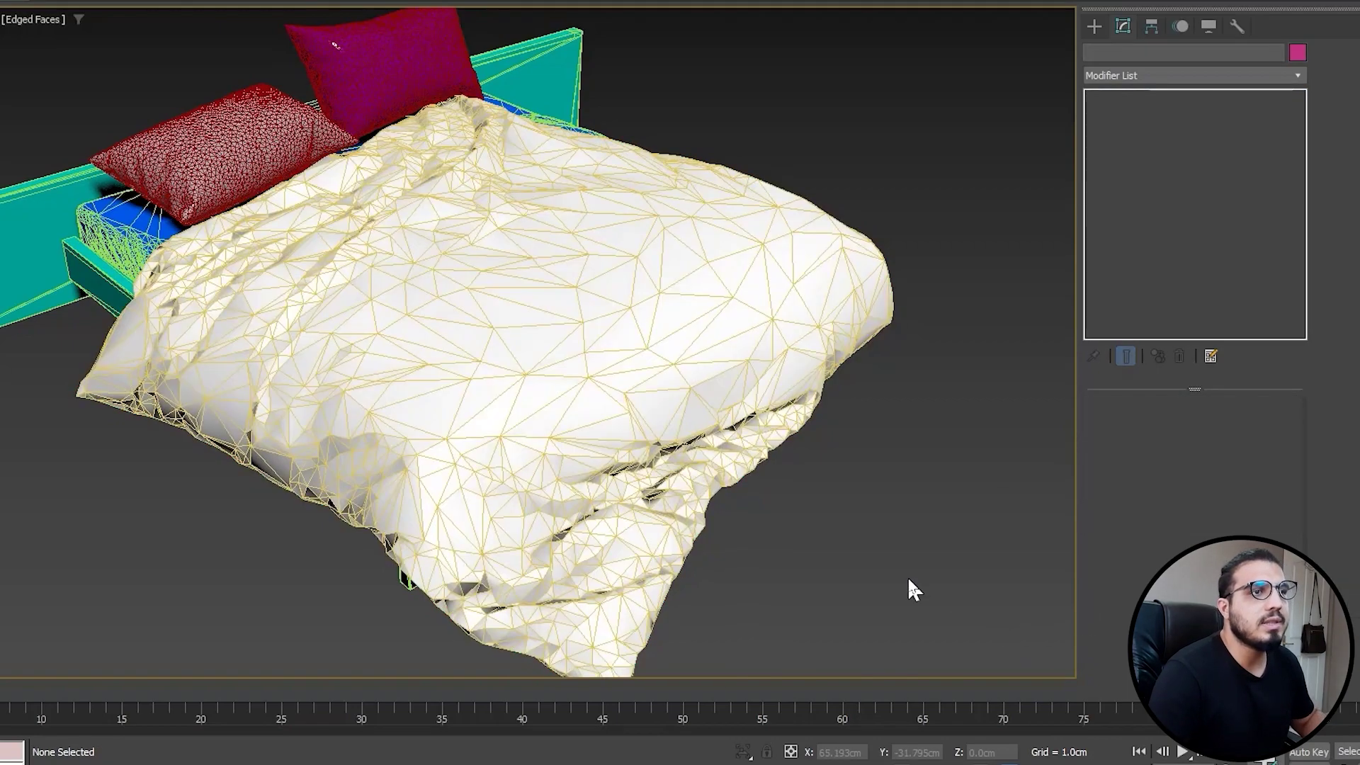
middle_click_drag(787, 535, 612, 481, "alt")
left_click(612, 481)
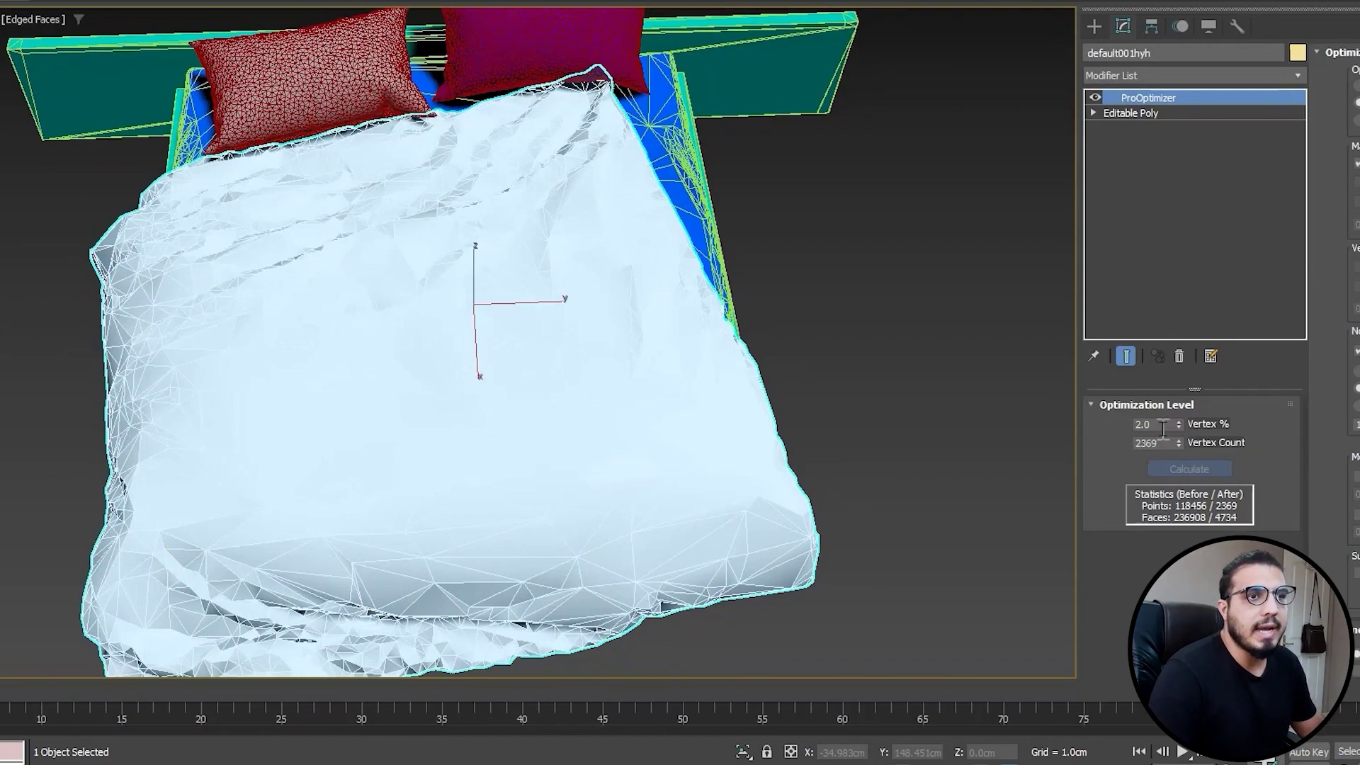
type("1")
key("Return")
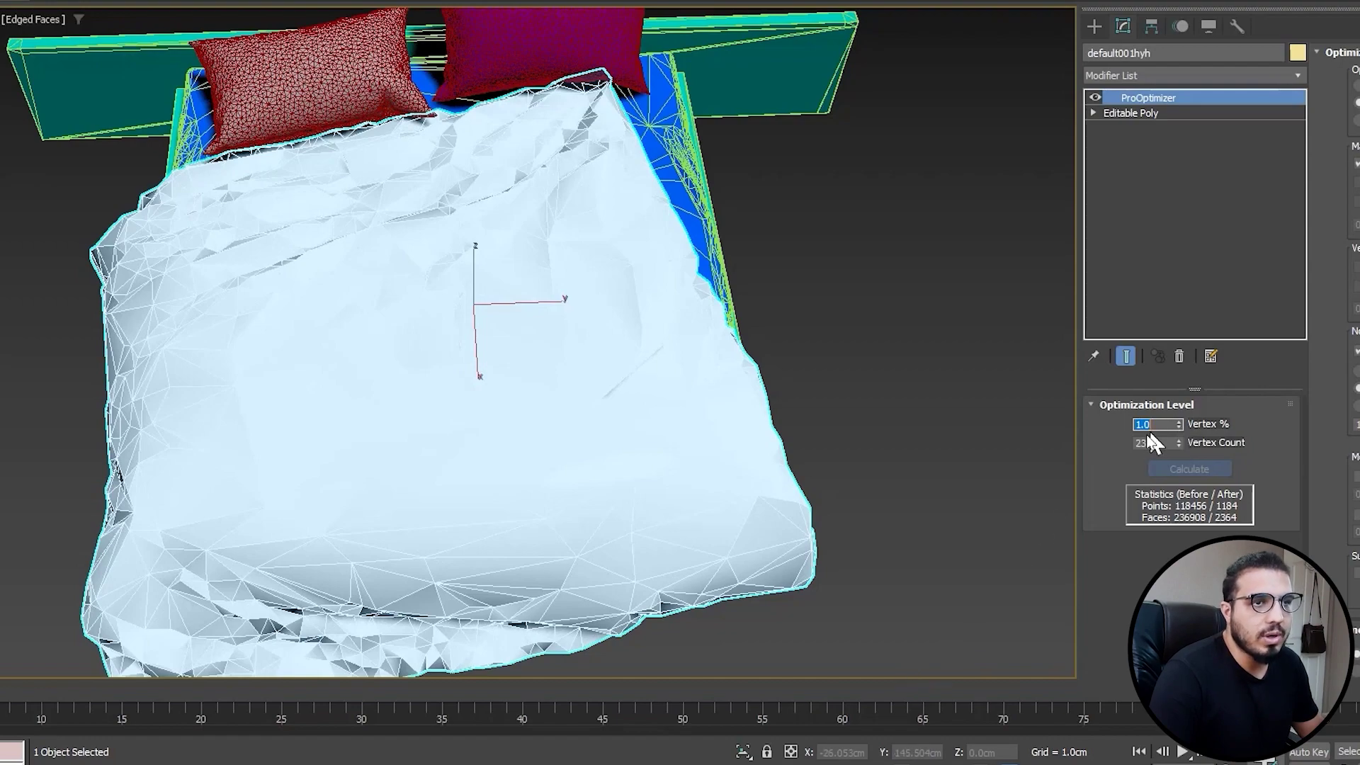
type("0.5")
key("Return")
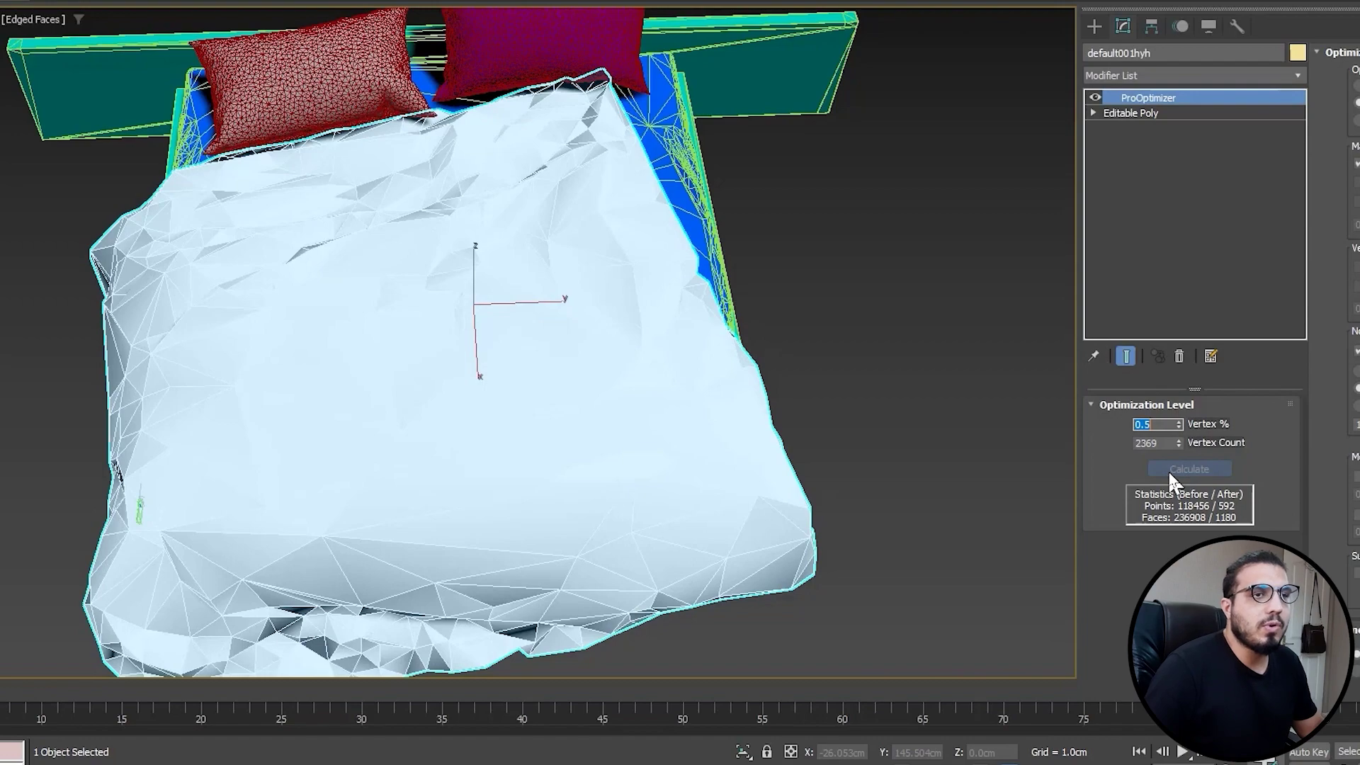
Set the duvet's ProOptimizer vertex percentage to 0.1 and check the simplified shape
type("0.1")
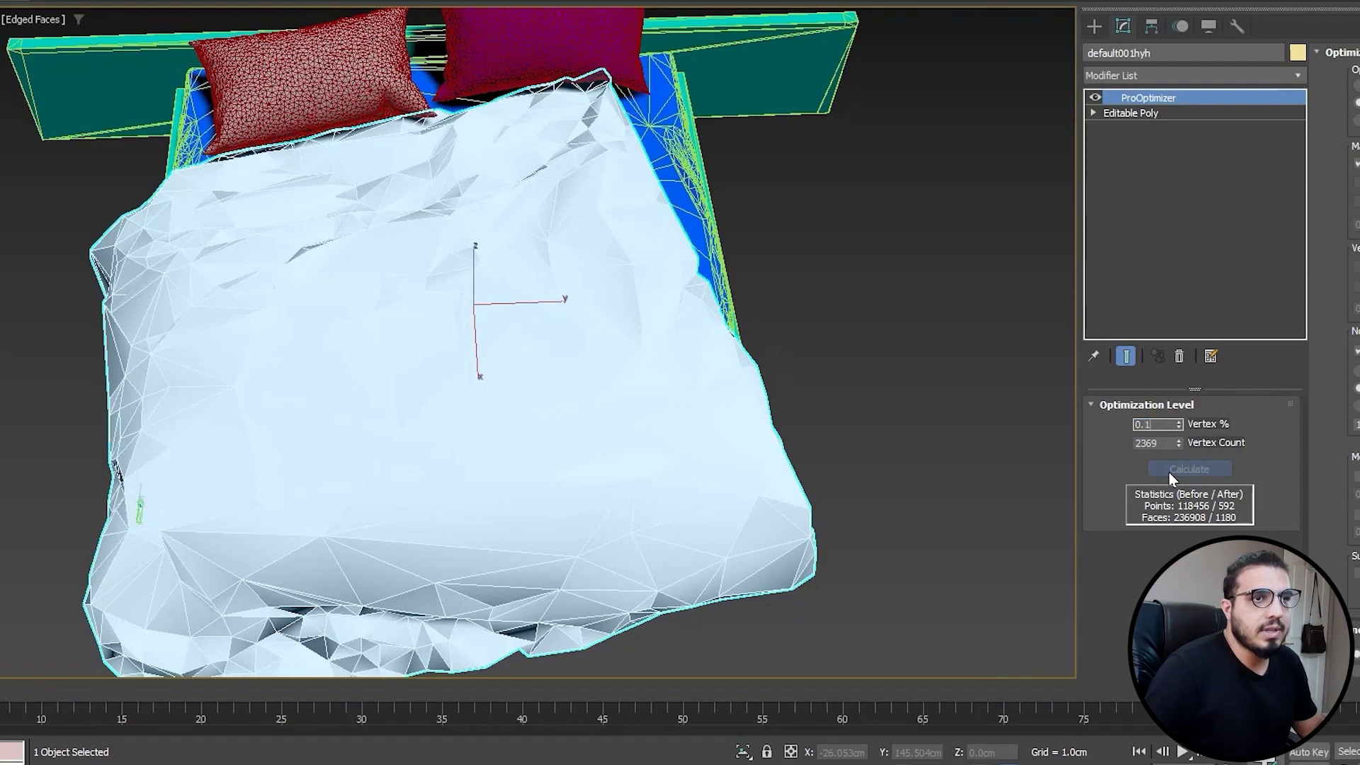
key("Return")
left_click(884, 637)
scroll(883, 630, "down", 3)
middle_click_drag(568, 598, 660, 542, "alt")
scroll(657, 538, "up", 5)
scroll(777, 397, "down", 4)
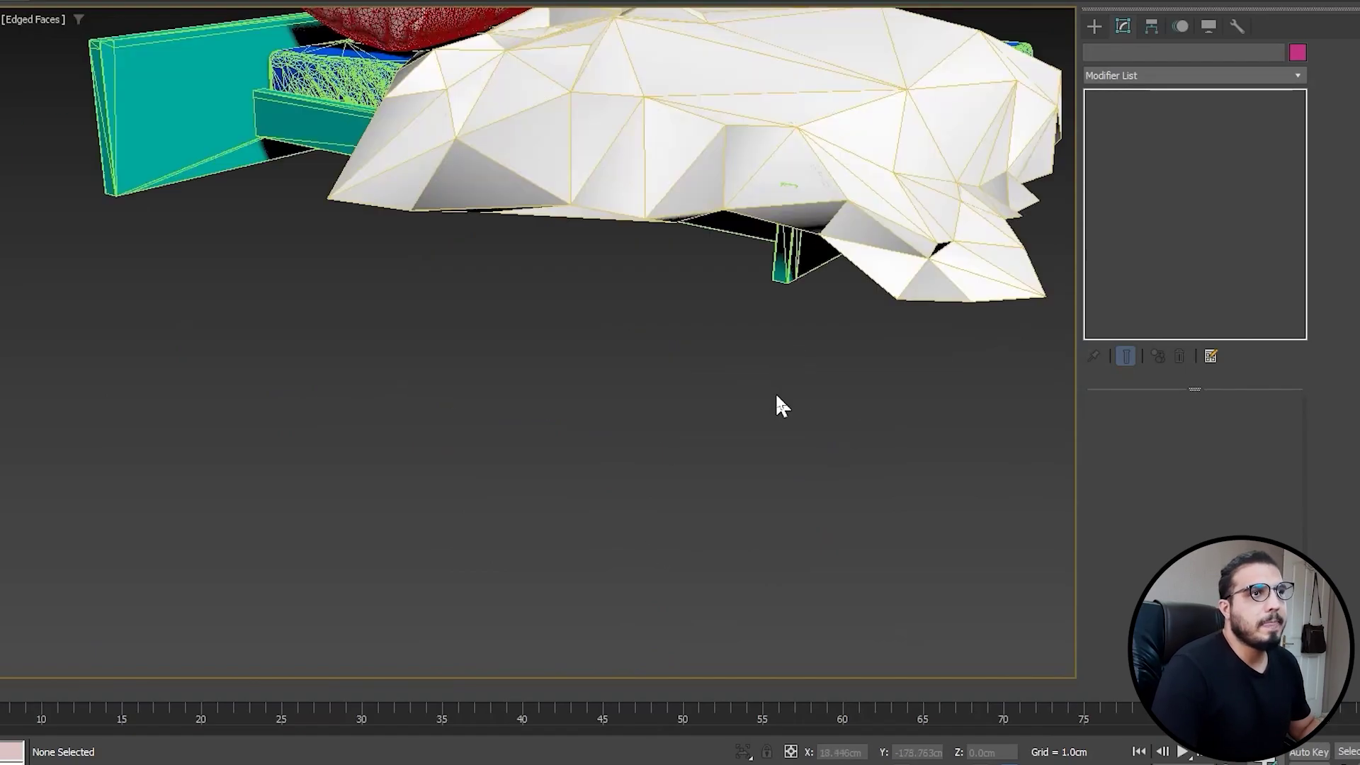
Select both rear pillows together and add a ProOptimizer modifier to them
middle_click_drag(835, 386, 578, 460)
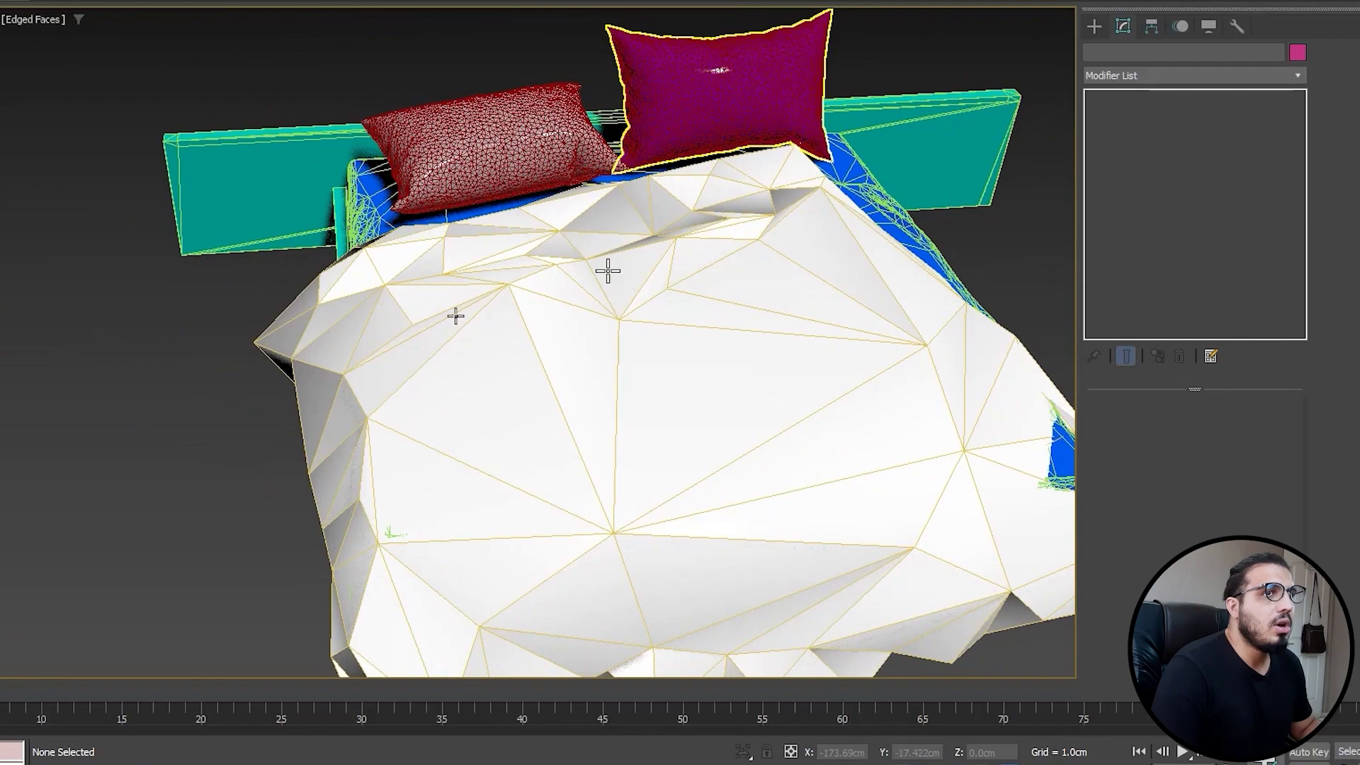
middle_click_drag(865, 249, 738, 327)
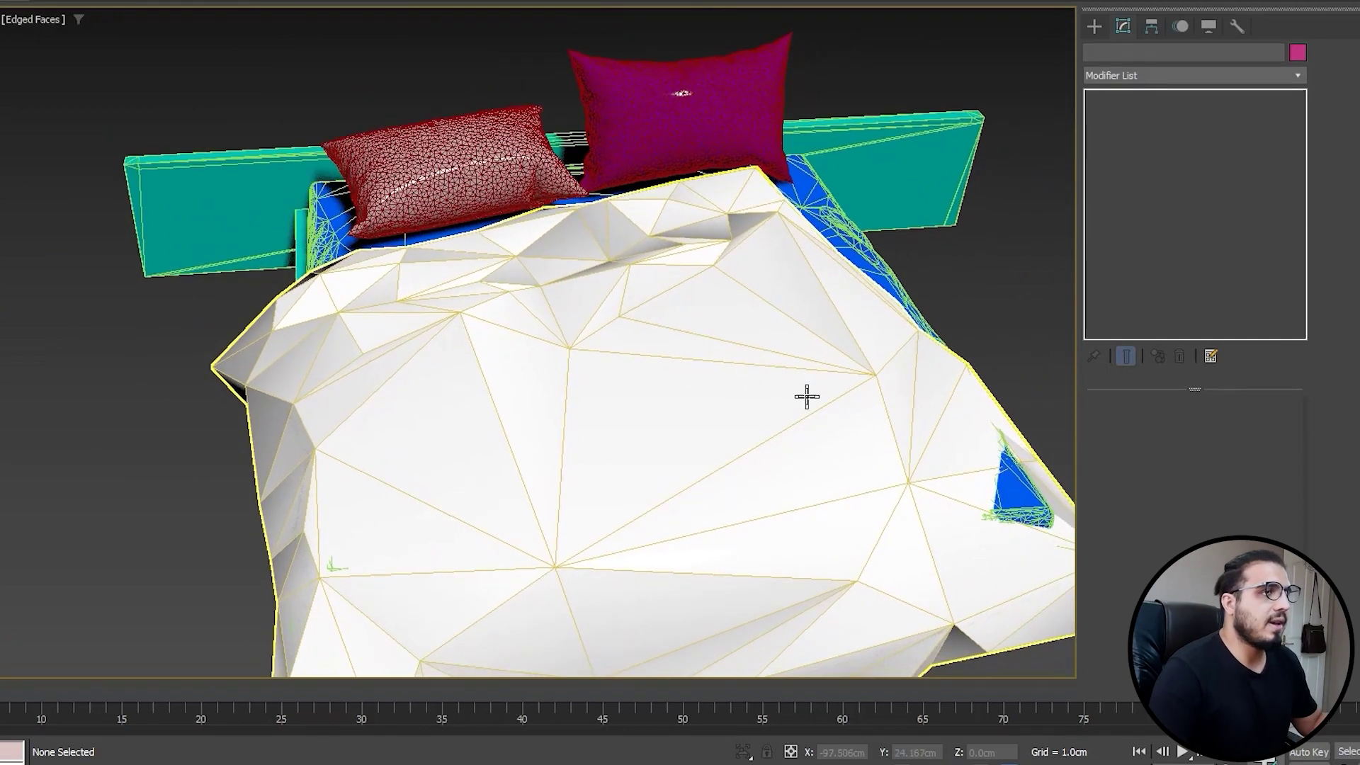
middle_click_drag(506, 281, 423, 440)
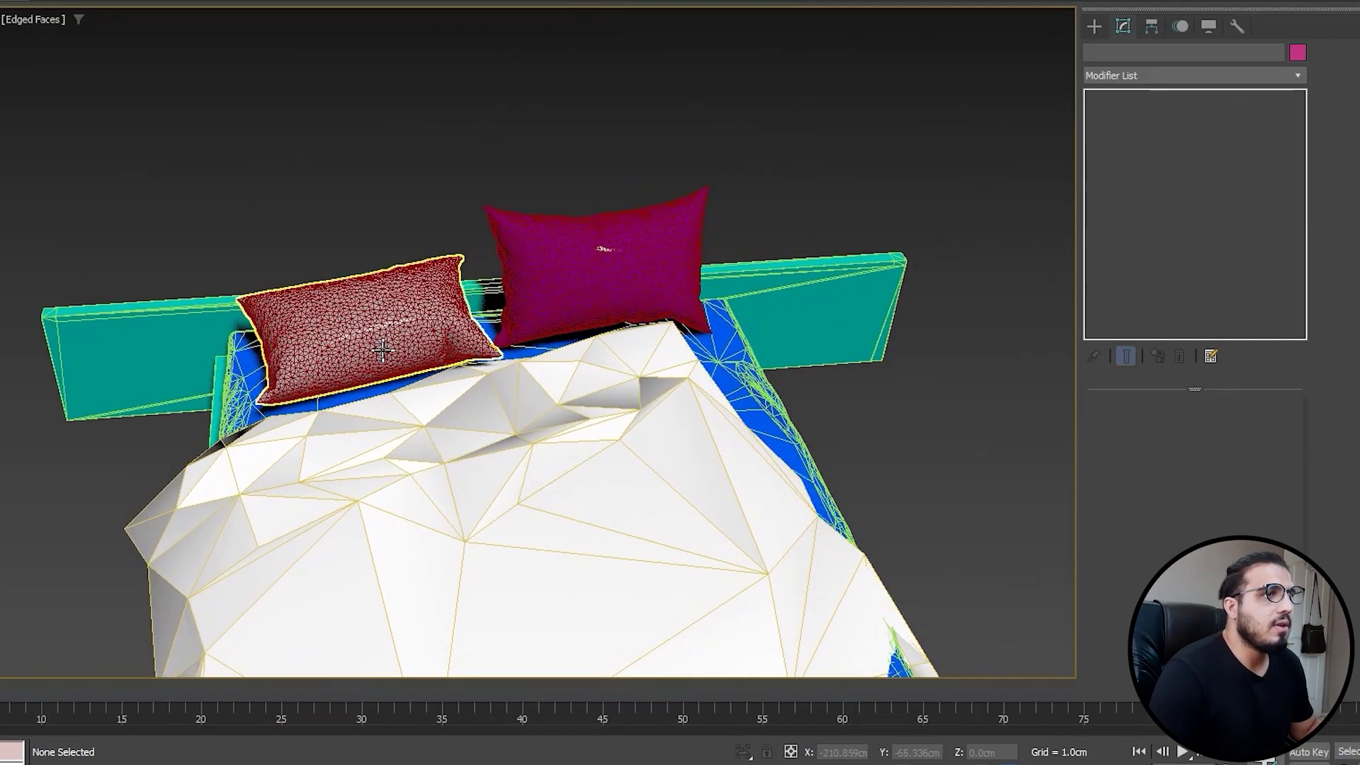
left_click(383, 350)
middle_click_drag(622, 459, 592, 381)
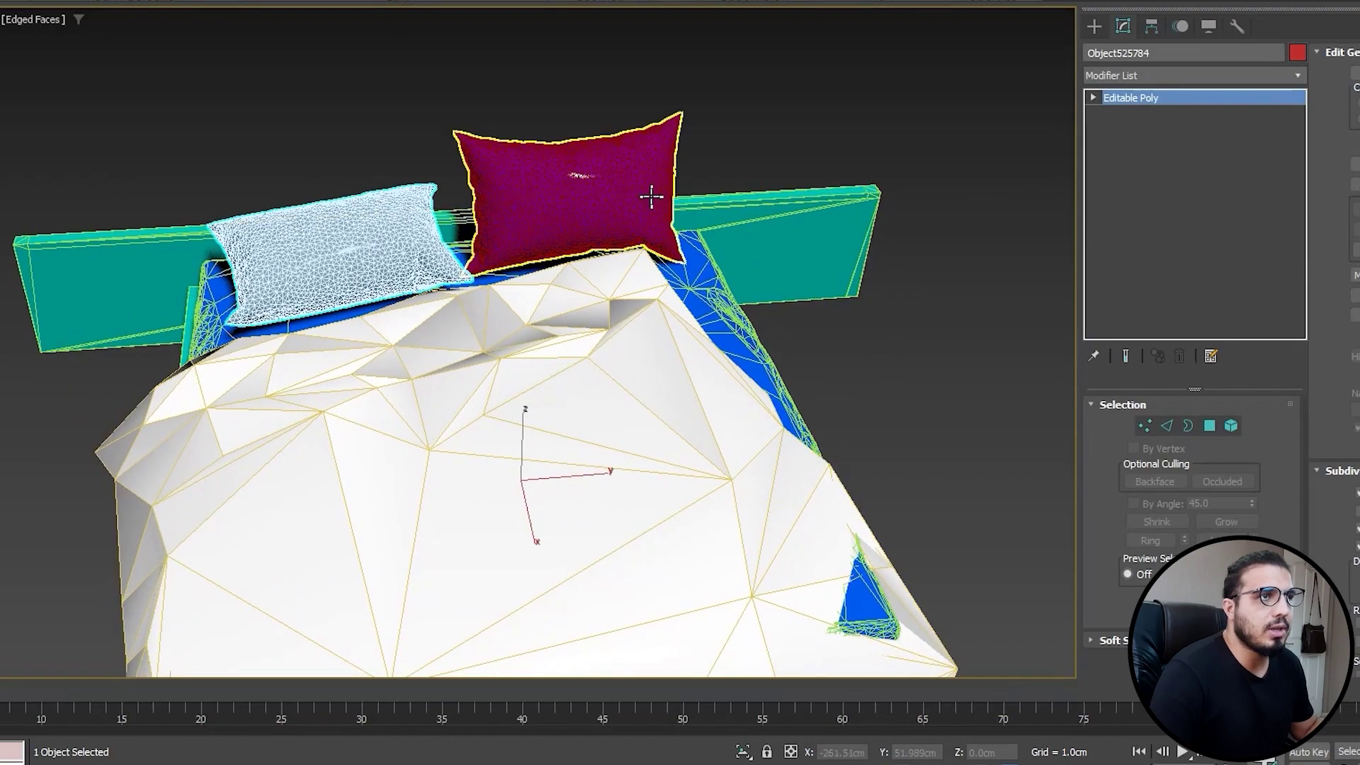
left_click(618, 180, "ctrl")
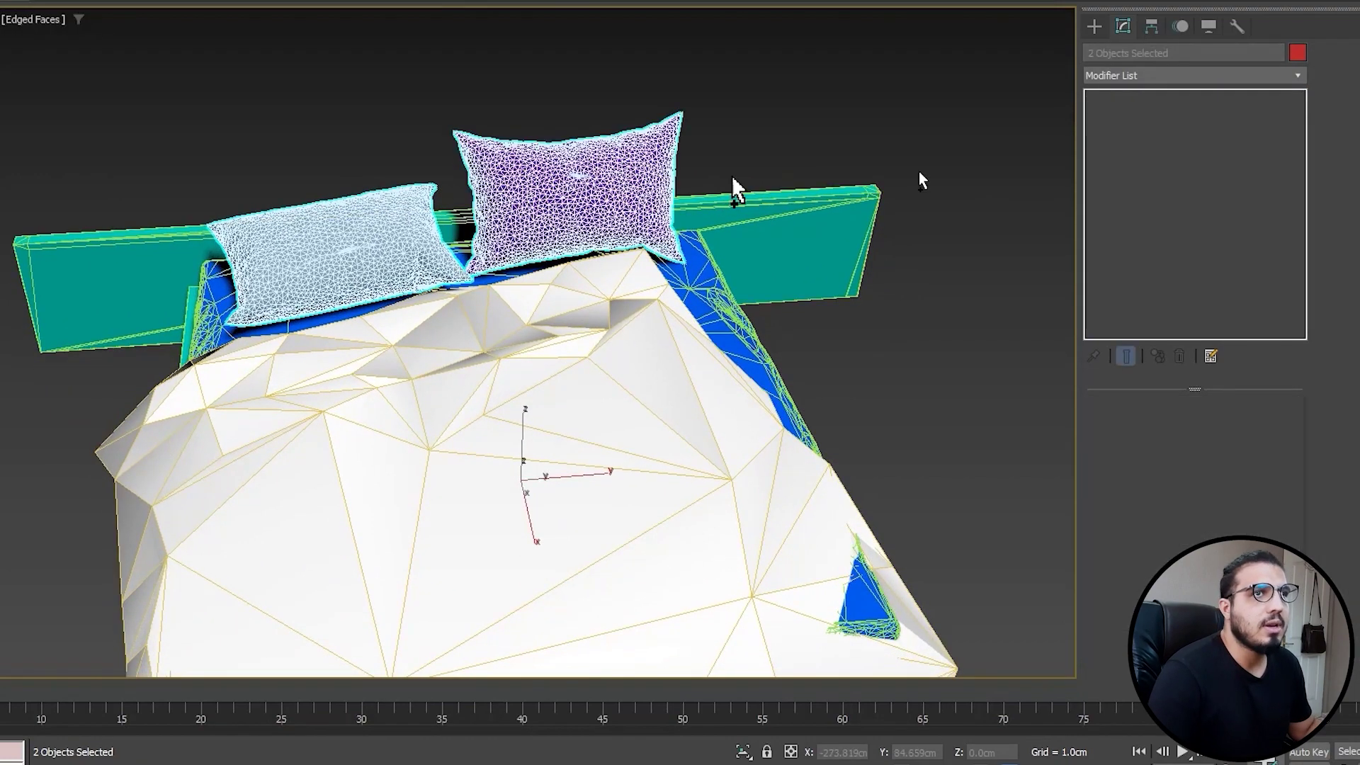
left_click(1143, 78)
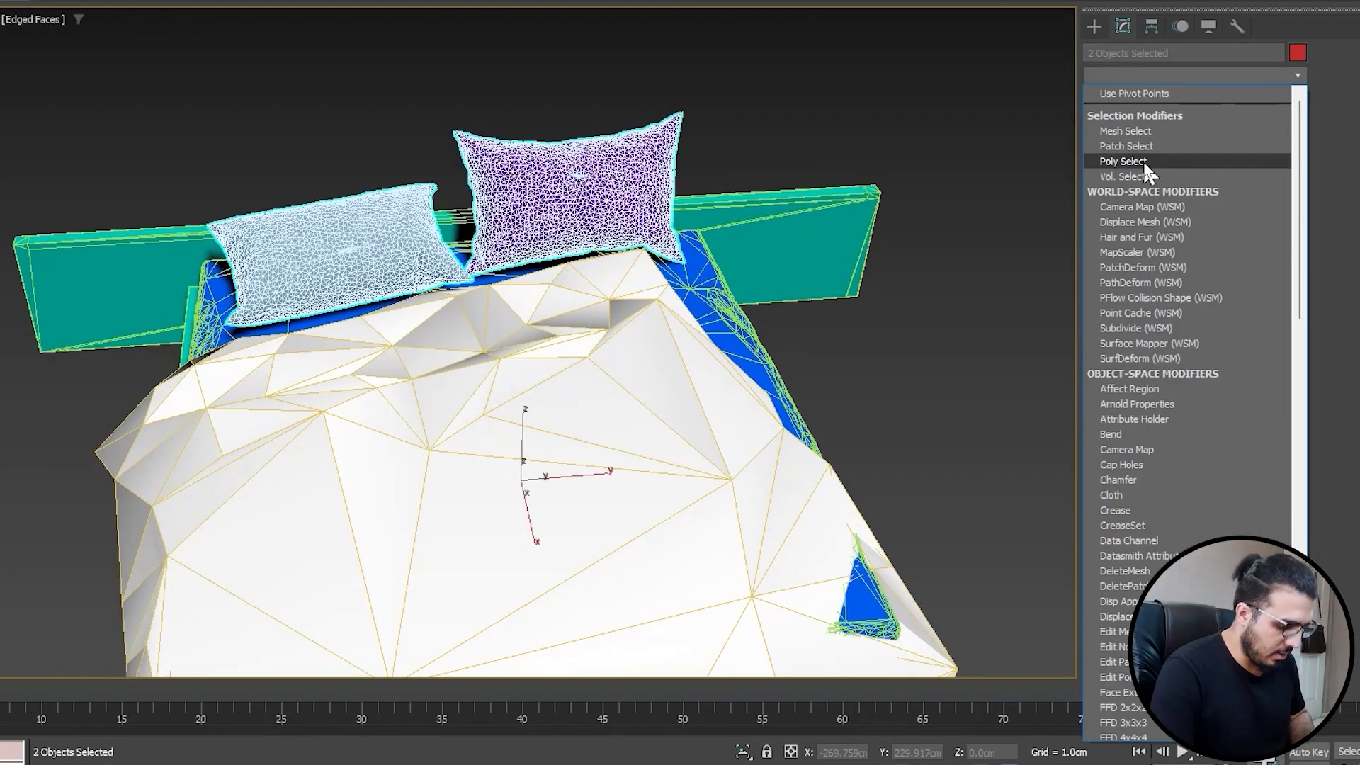
type("pro")
left_click(1135, 117)
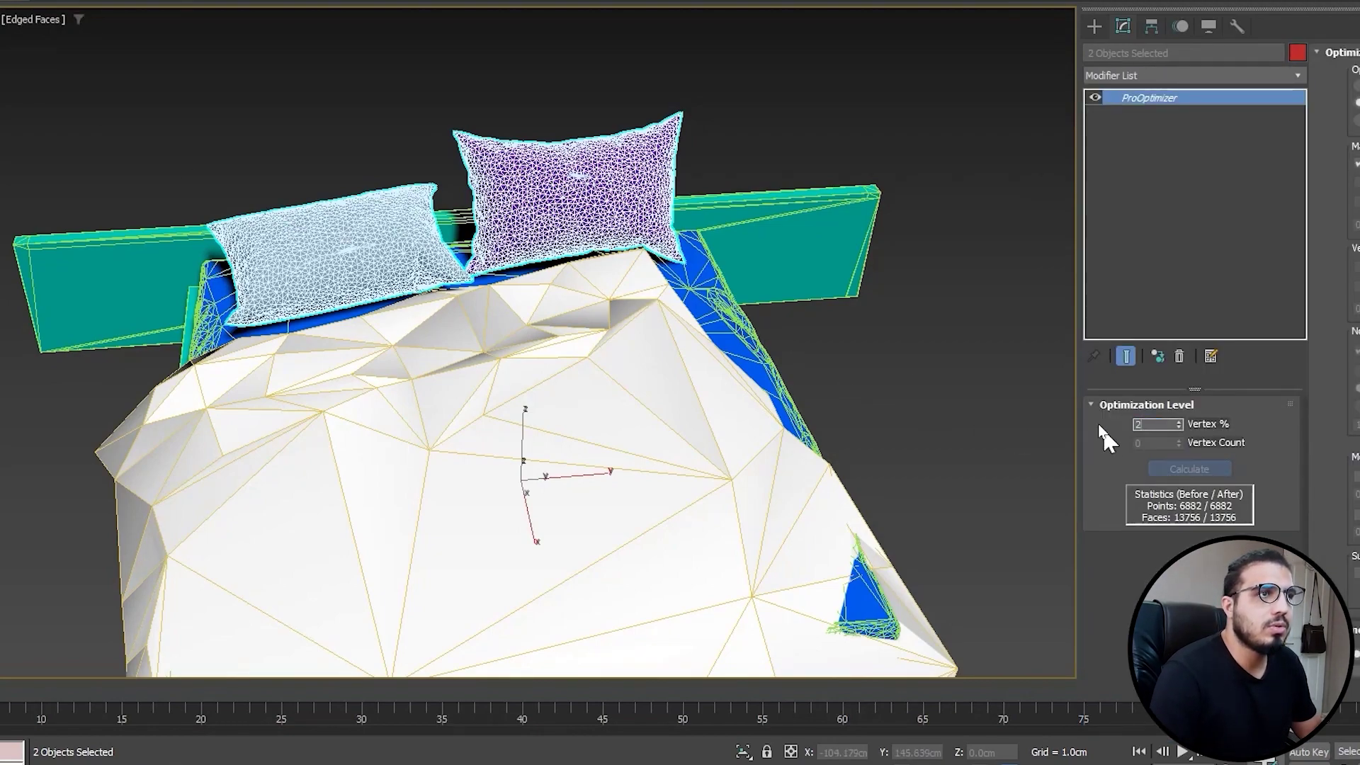
Try a 2 percent vertex level on both pillows, then lower their ProOptimizer vertex percentage to 0.5
left_click(828, 339)
left_click(566, 185)
left_click(367, 230, "ctrl")
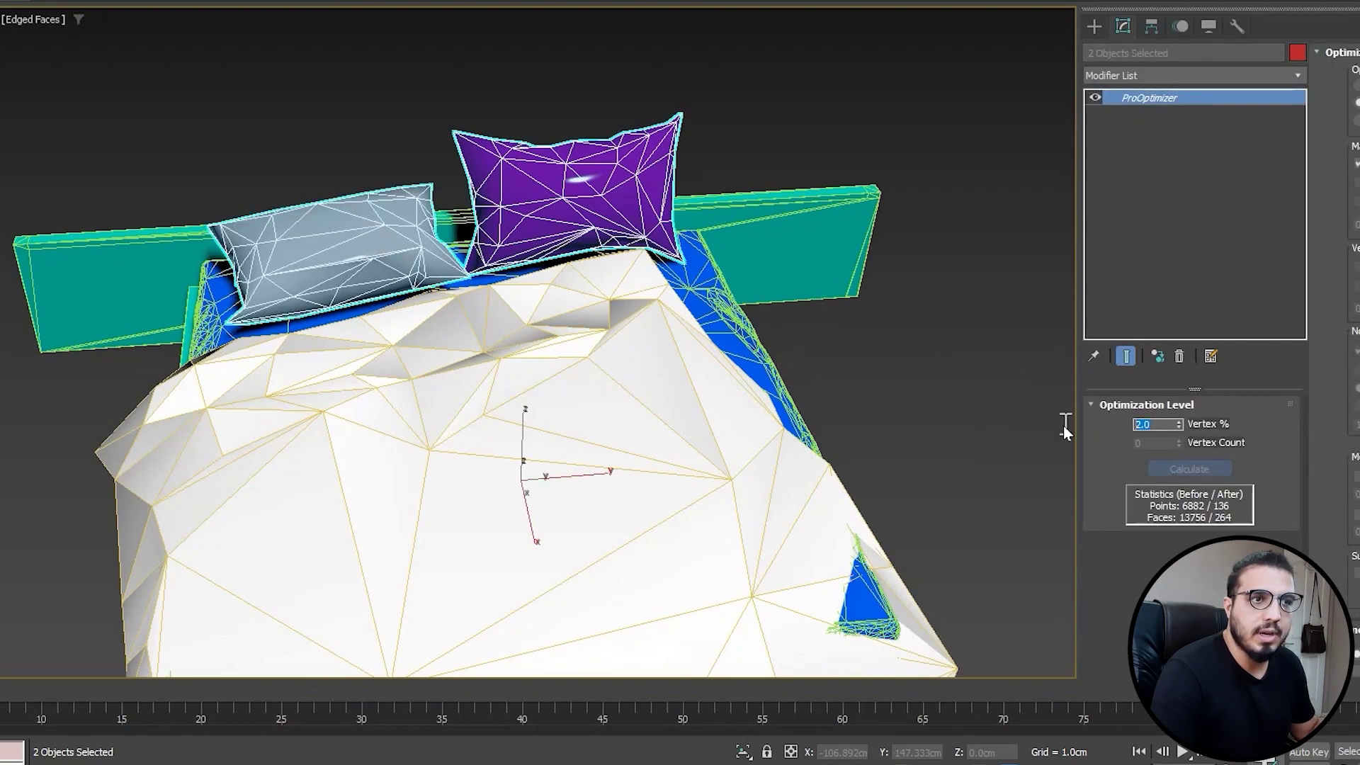
type("0.5")
key("Return")
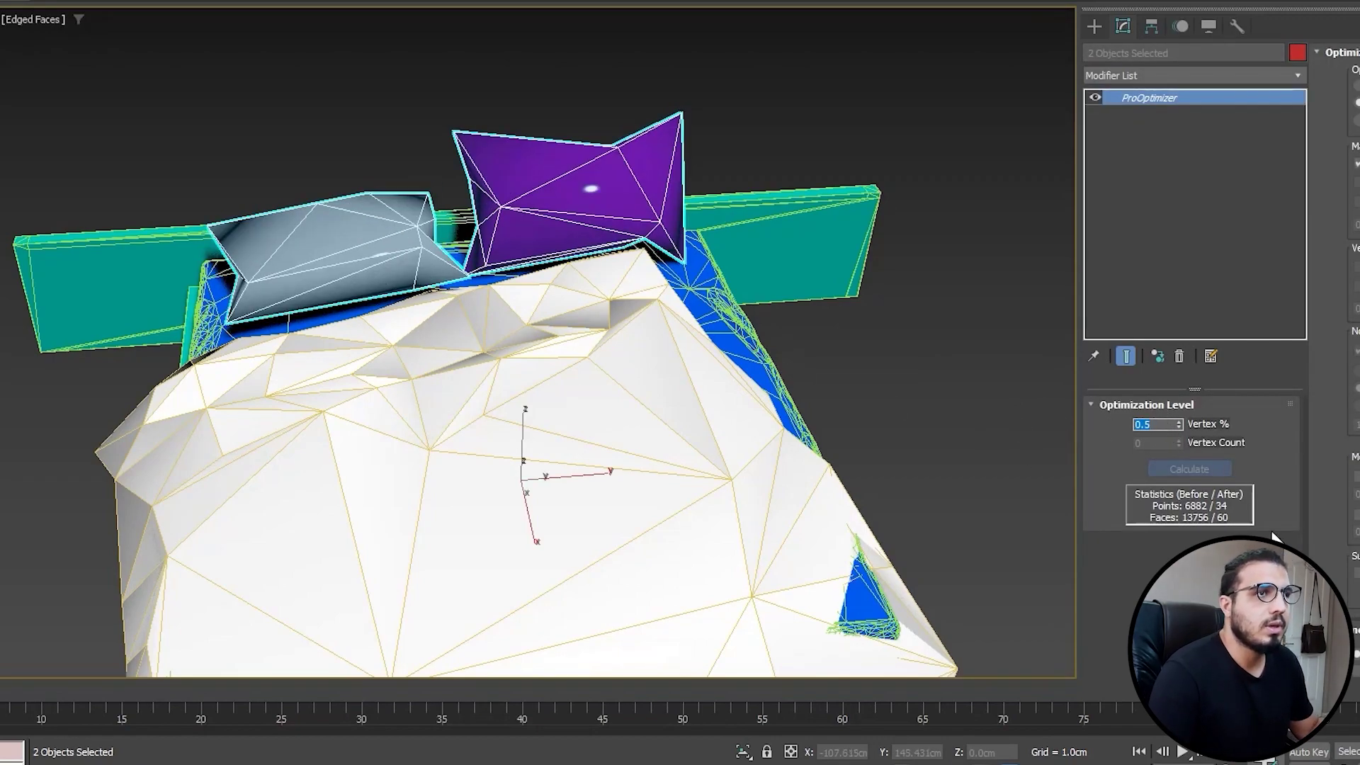
left_click(941, 399)
Select the dense mattress beneath the duvet for mesh reduction
scroll(943, 402, "down", 6)
scroll(880, 423, "up", 3)
middle_click_drag(758, 394, 571, 347, "alt")
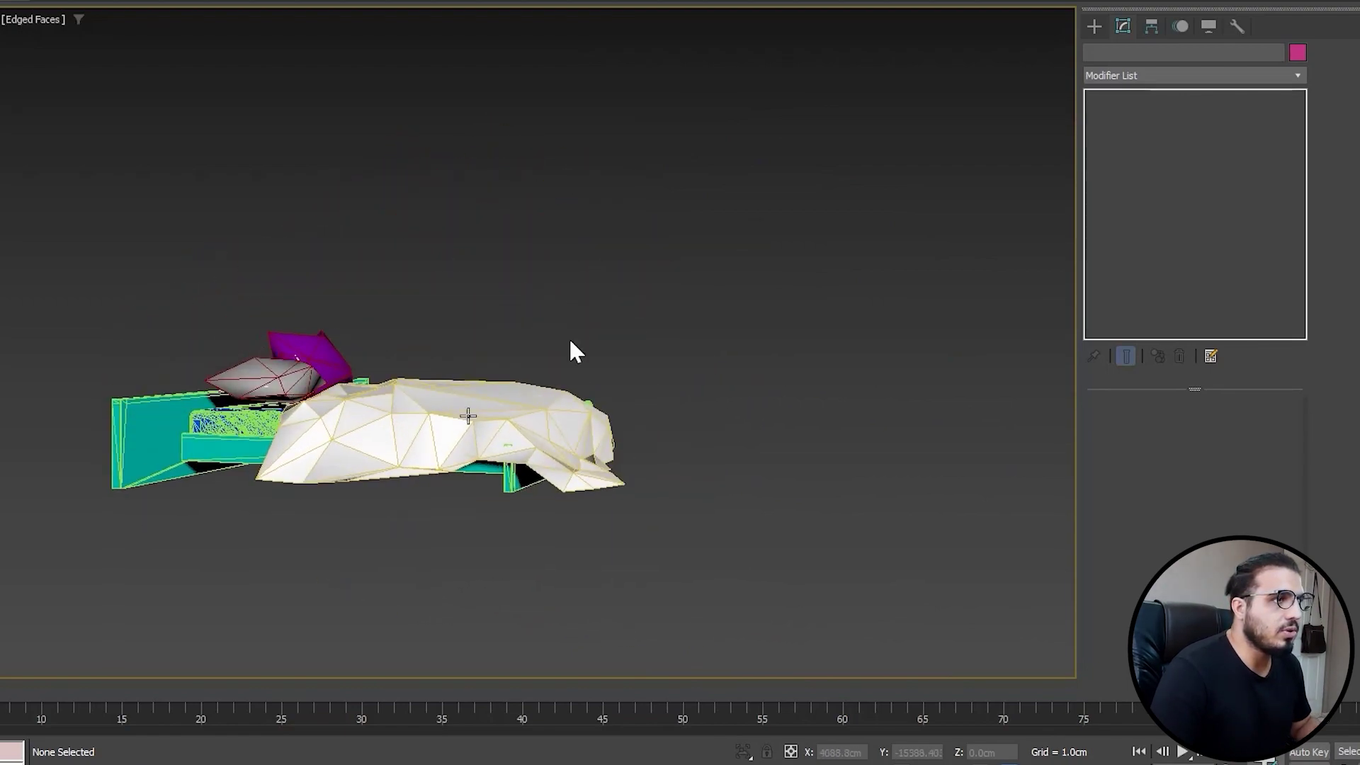
scroll(214, 446, "up", 4)
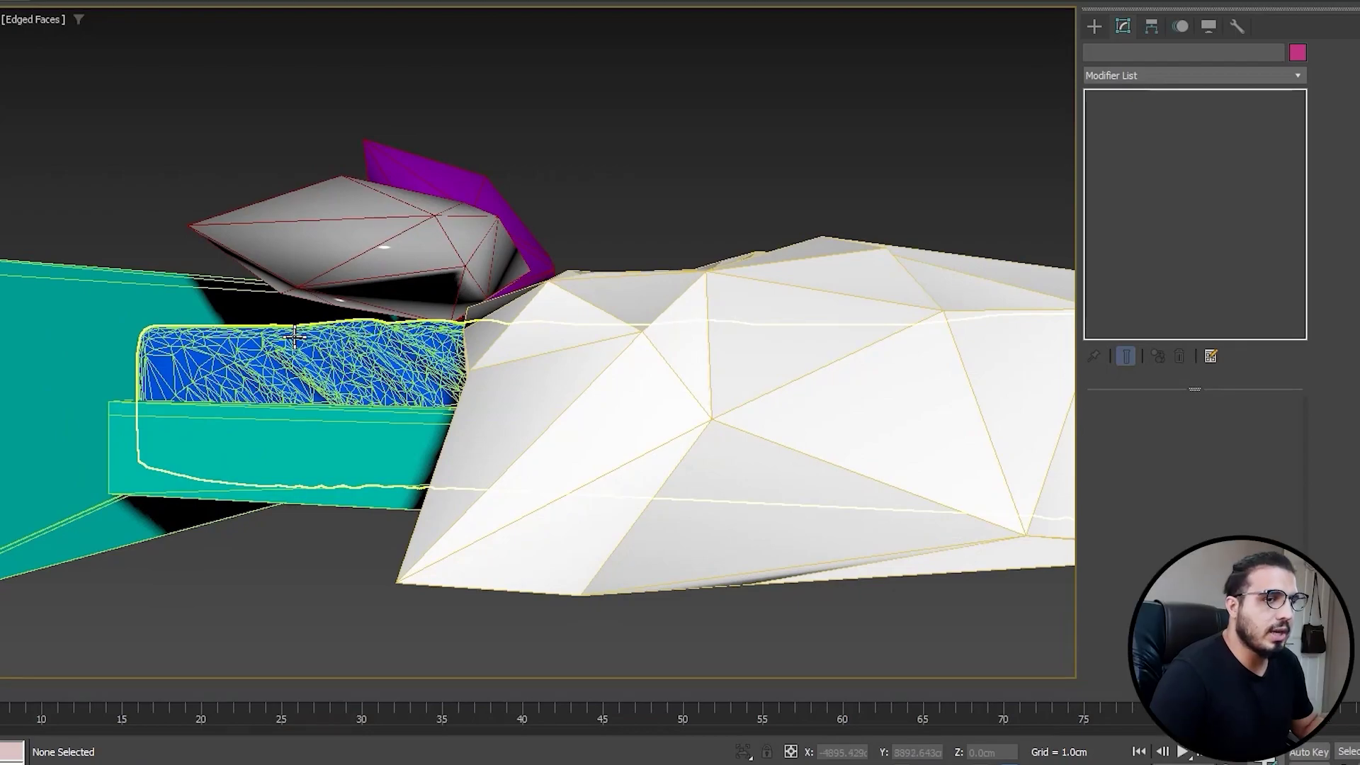
middle_click_drag(404, 429, 367, 480, "alt")
left_click(367, 480)
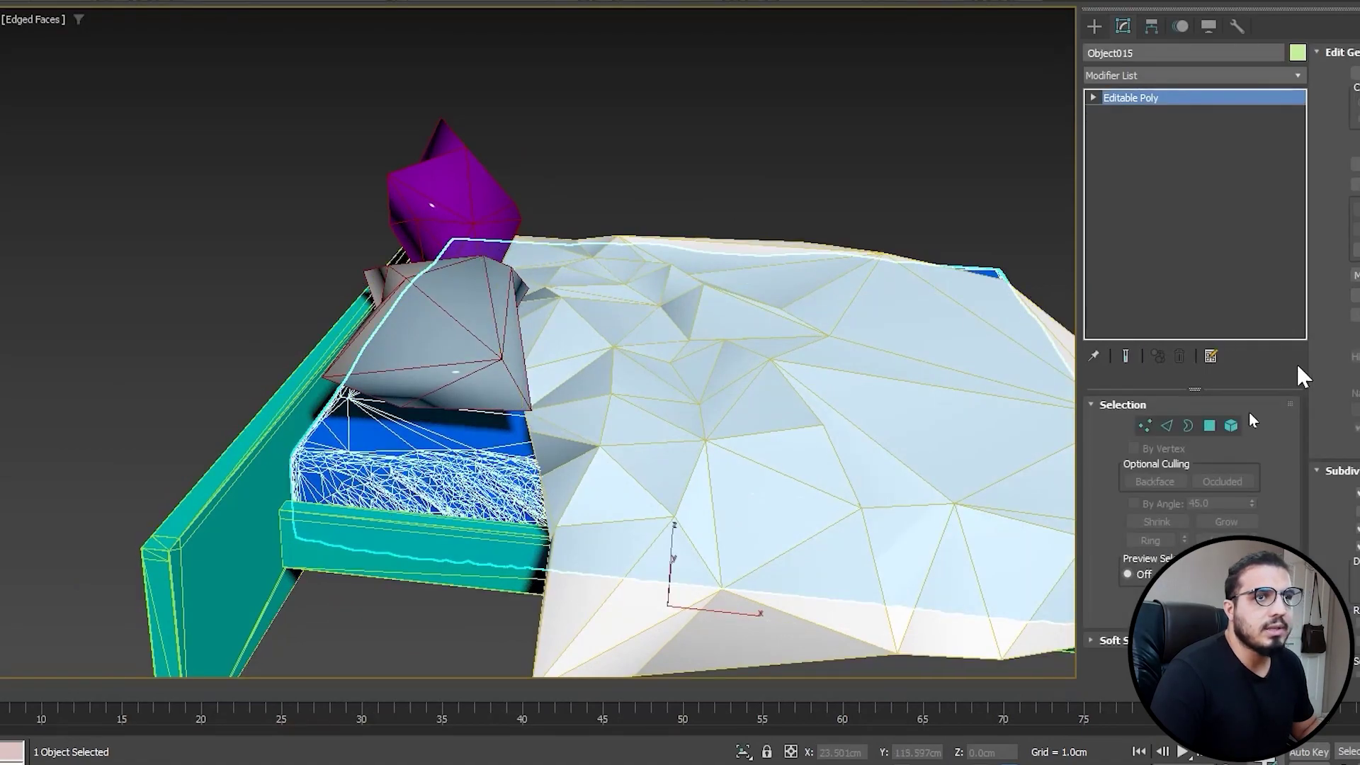
scroll(375, 559, "down", 5)
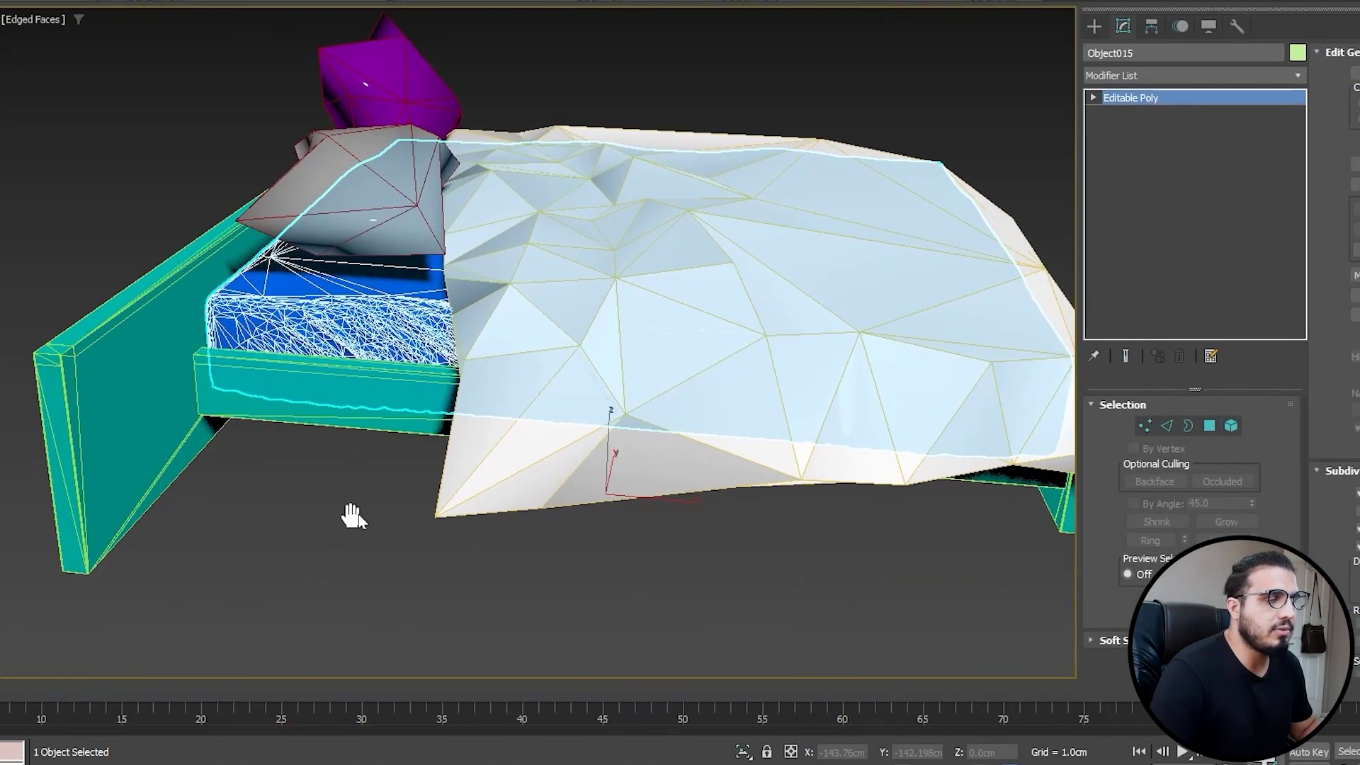
middle_click_drag(667, 597, 495, 588, "alt")
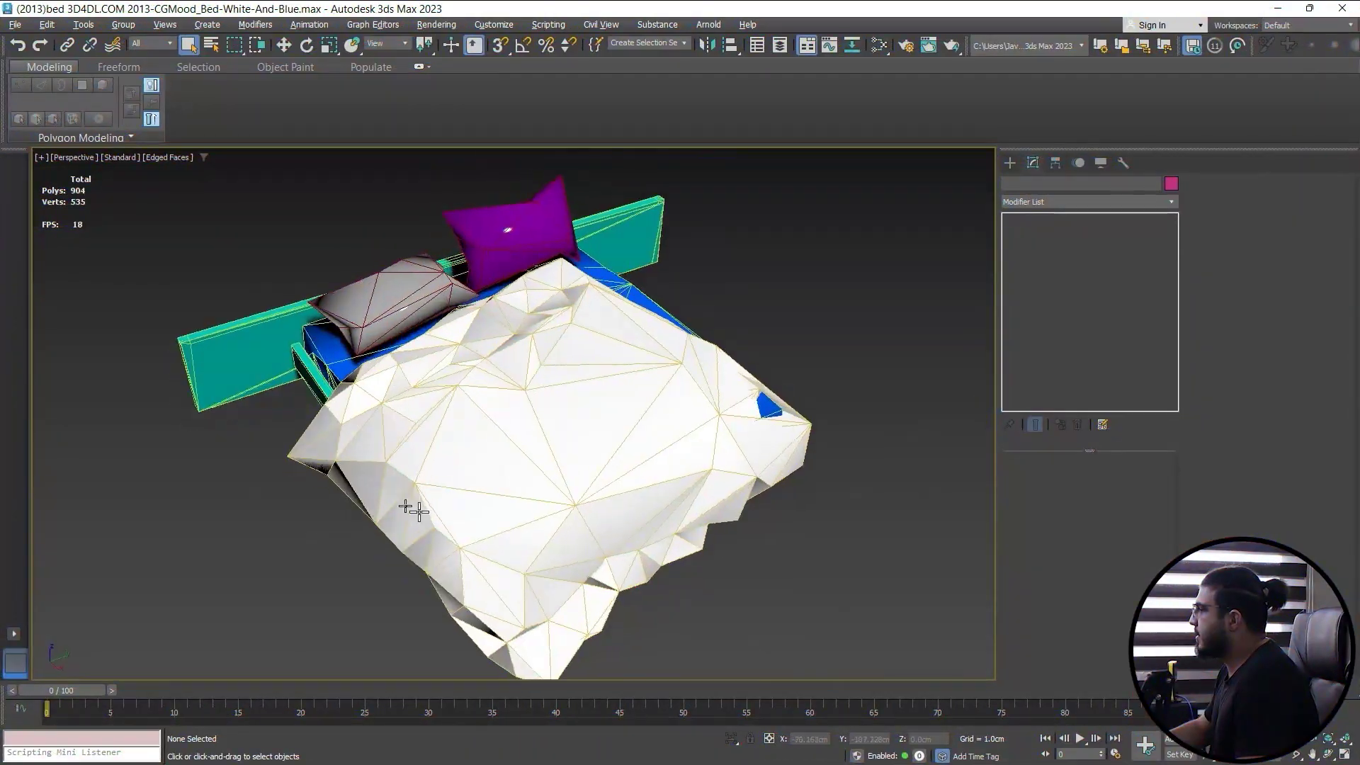
Check the simplified bed's polygon statistics and start exporting the whole model to the Desktop
mouse_move(419, 512)
middle_mouse_down("alt")
mouse_move(455, 461)
mouse_move(408, 486)
mouse_move(453, 495)
mouse_move(418, 512)
middle_mouse_up("alt")
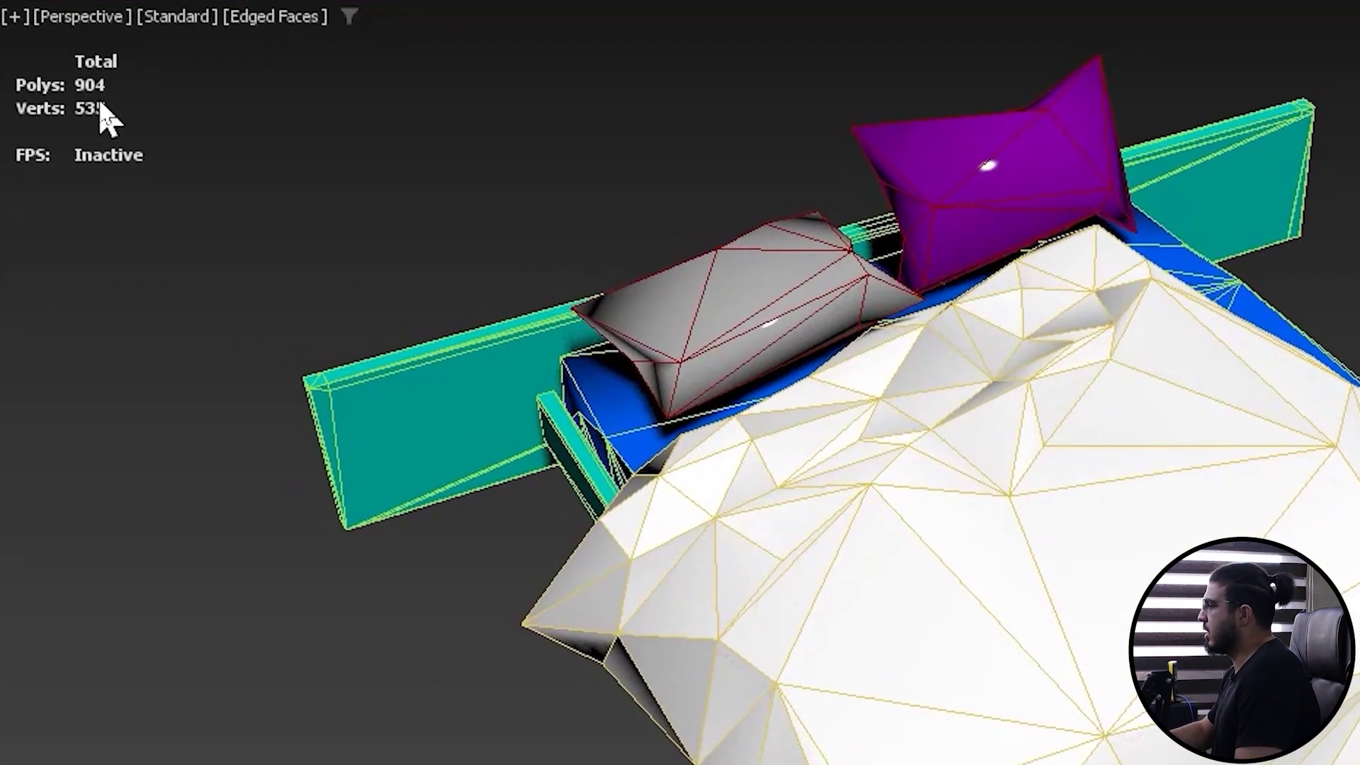
scroll(816, 753, "down", 5)
middle_click_drag(698, 680, 689, 541)
scroll(690, 541, "up", 3)
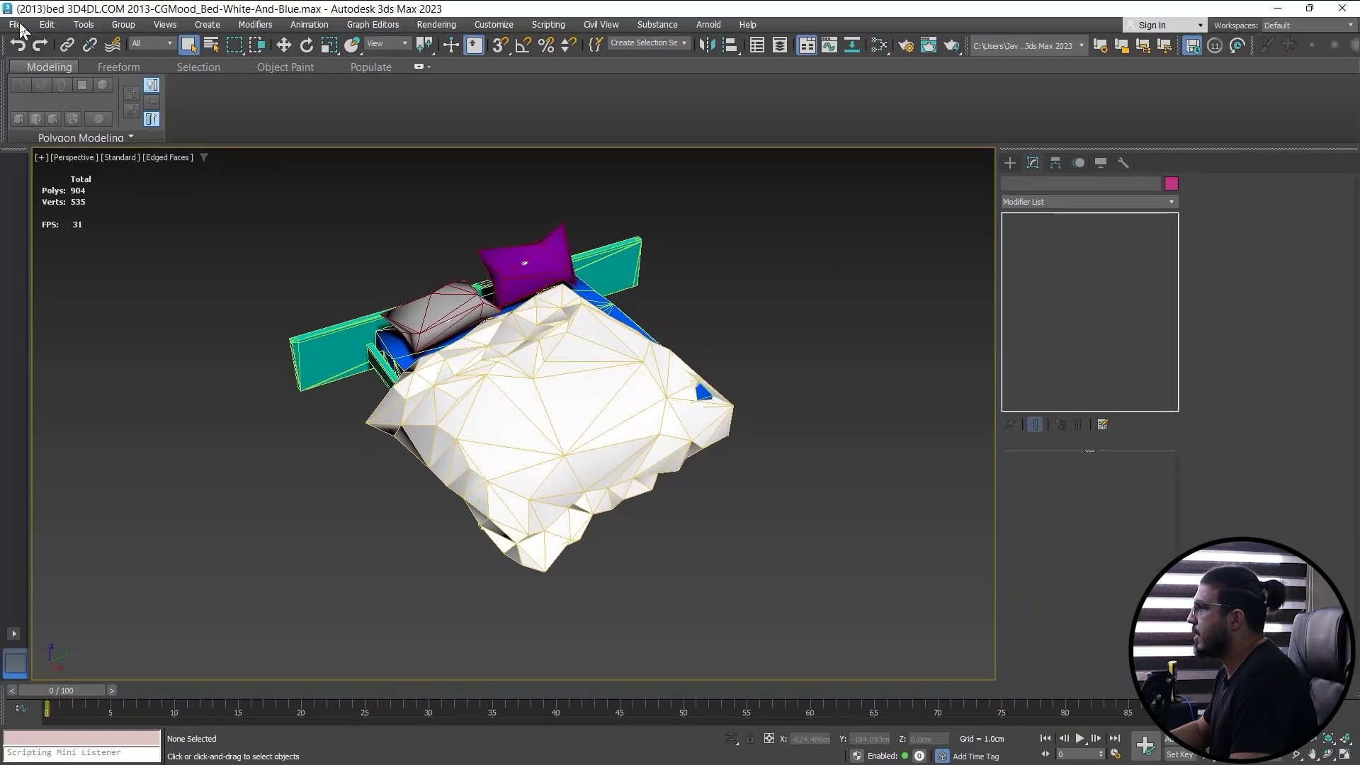
left_click(13, 10)
mouse_move(108, 288)
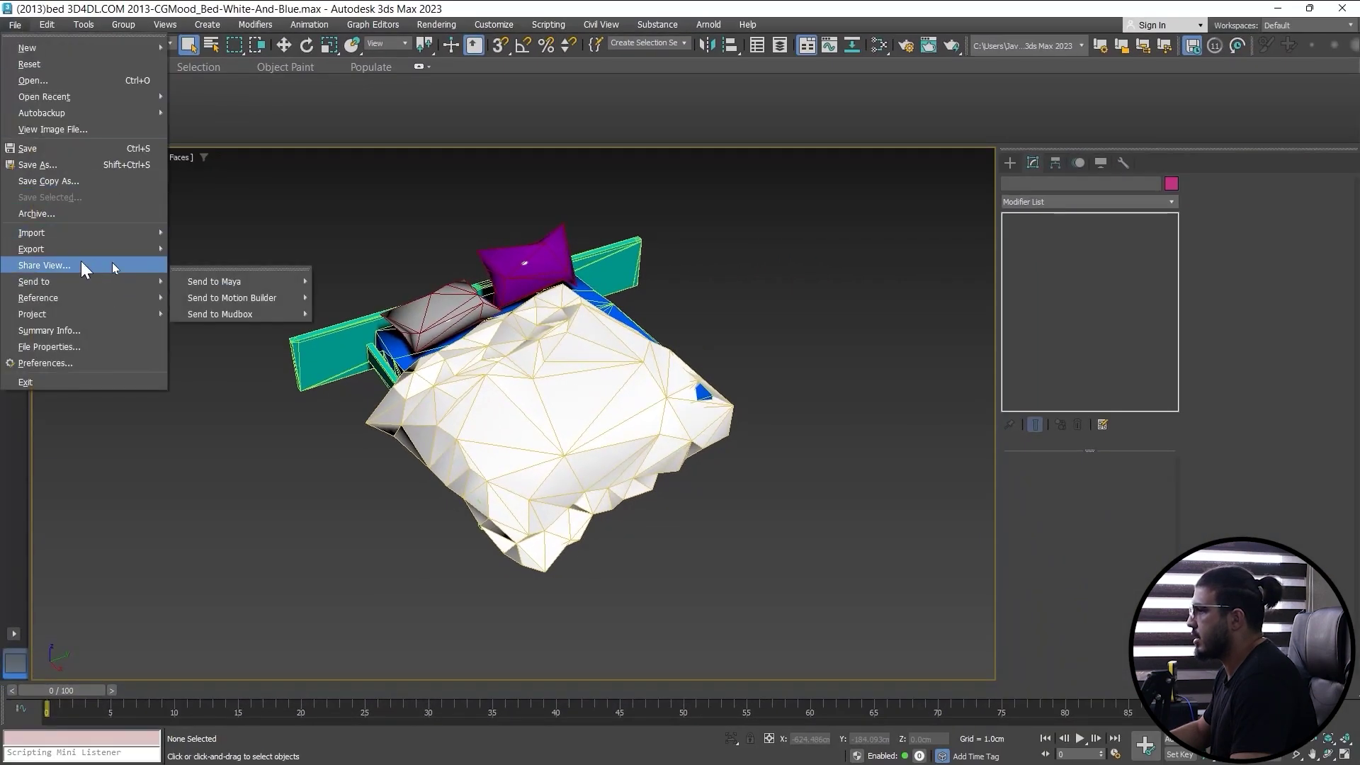
mouse_move(90, 249)
left_click(193, 248)
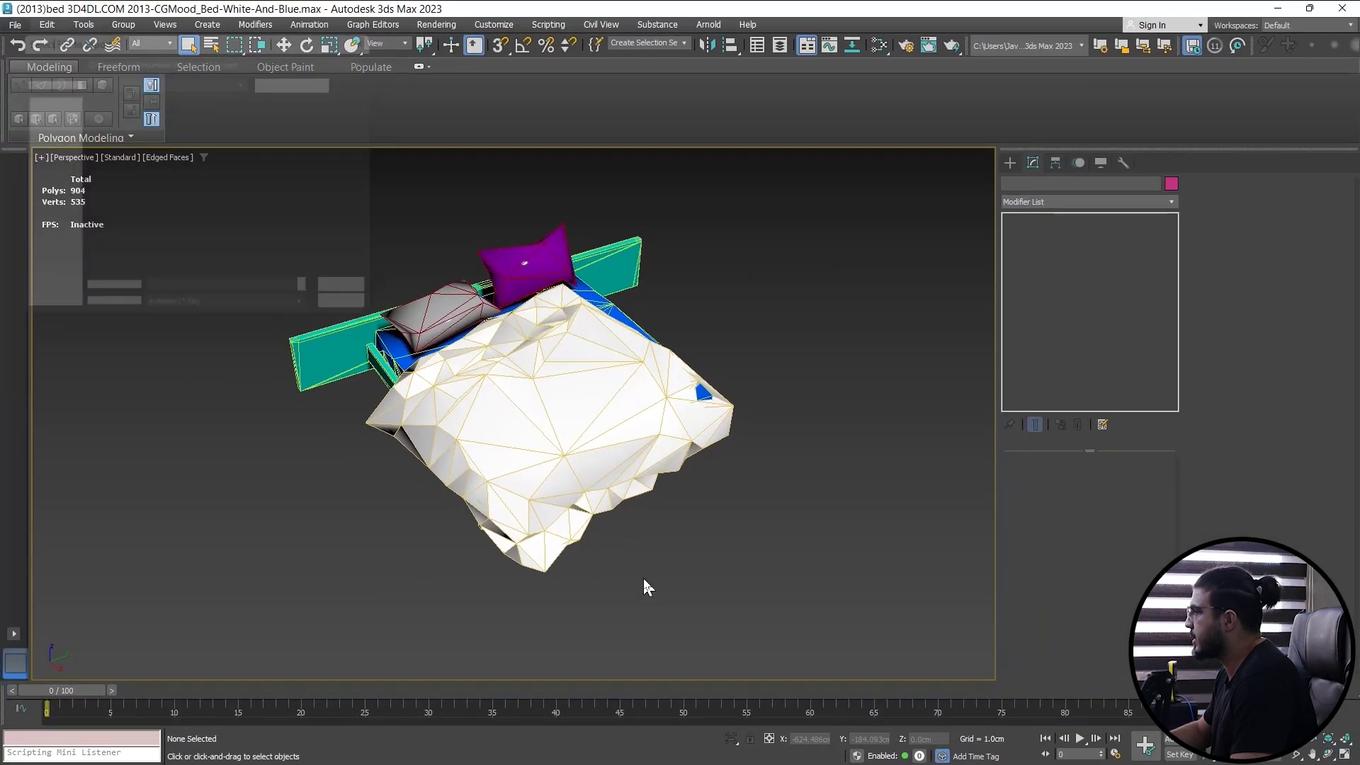
left_click(244, 253)
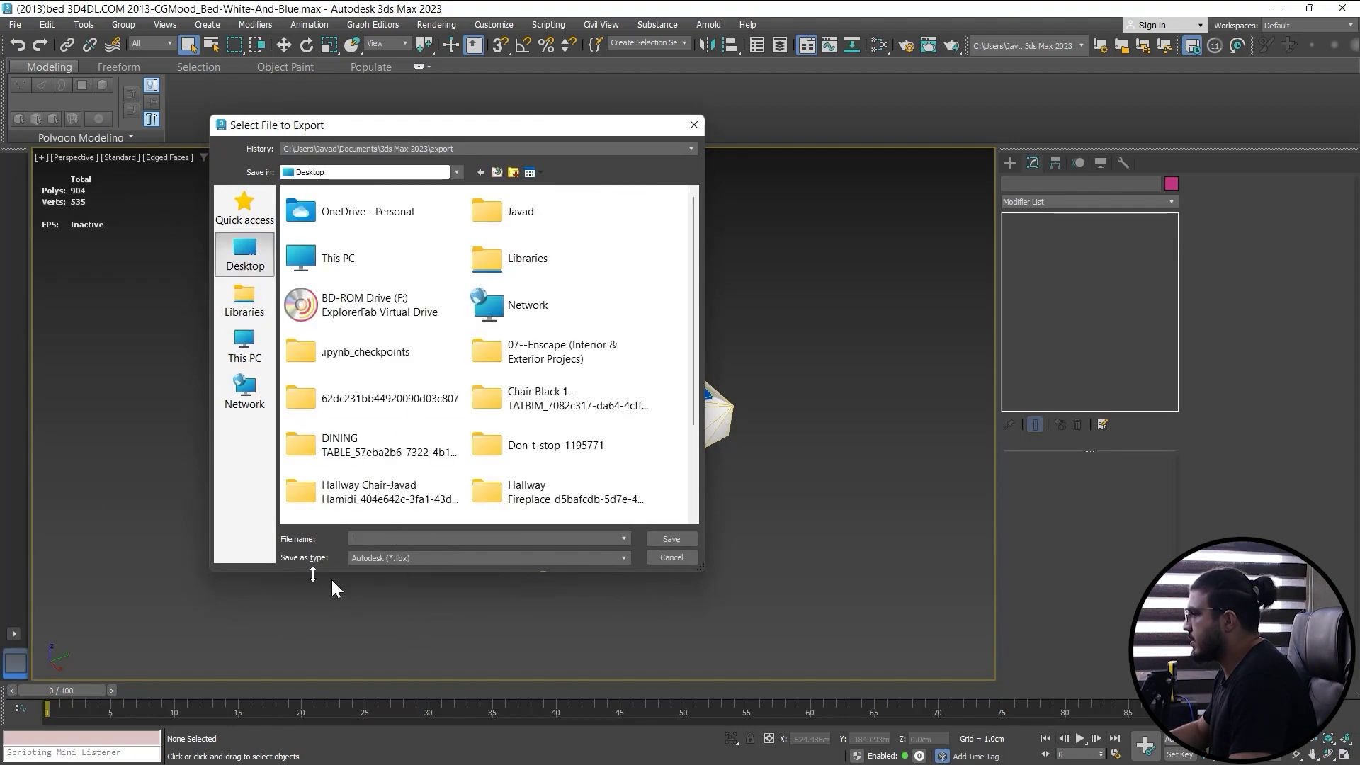
Name the export file as a placeholder and save it as FBX with the Autodesk Media & Entertainment preset
left_click(379, 540)
type("placeh")
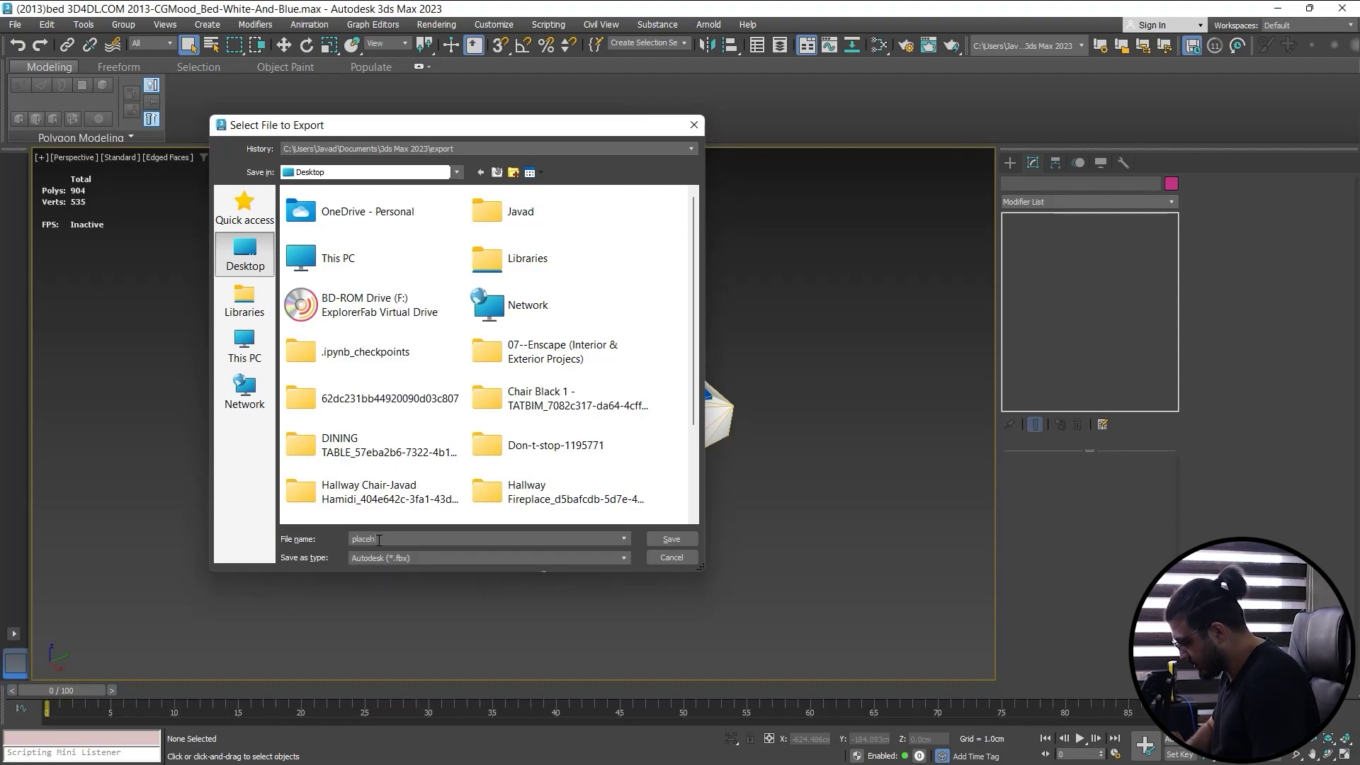
key("Return")
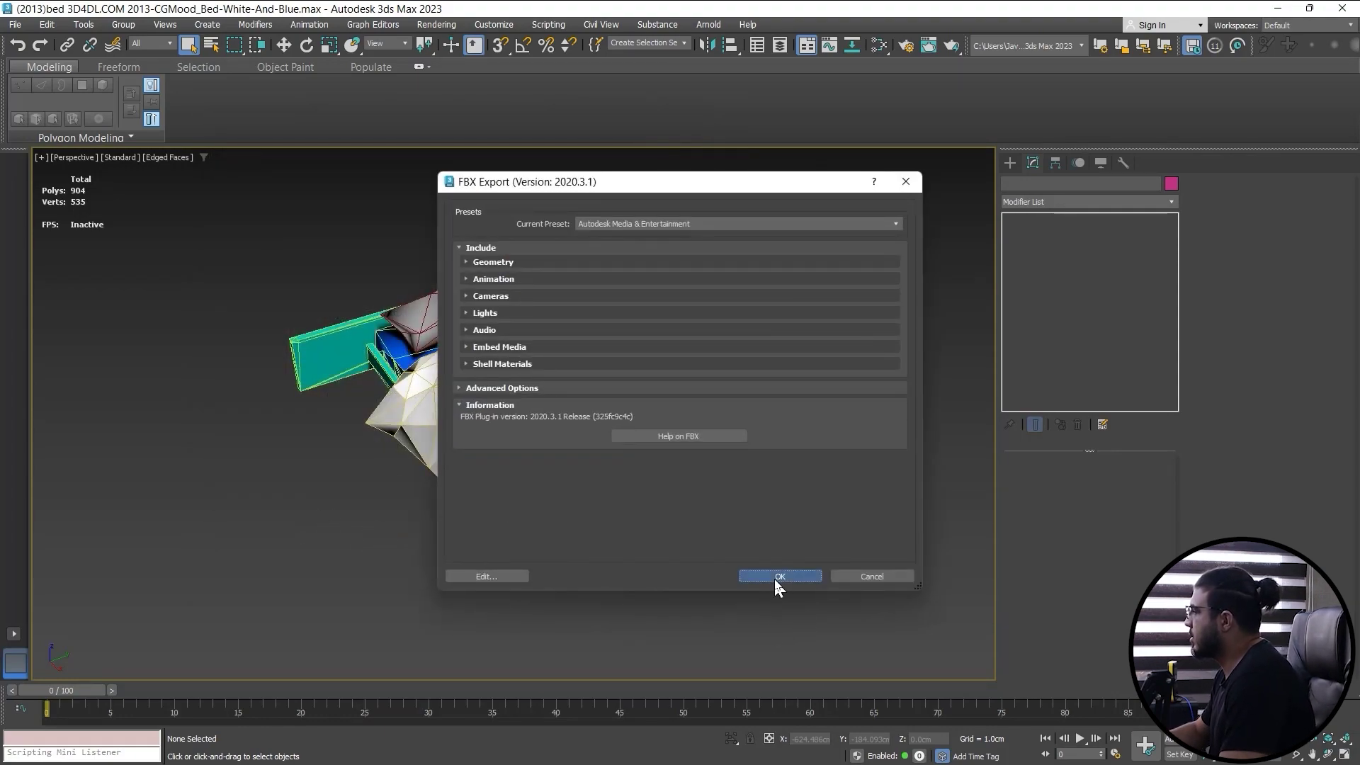
left_click(779, 576)
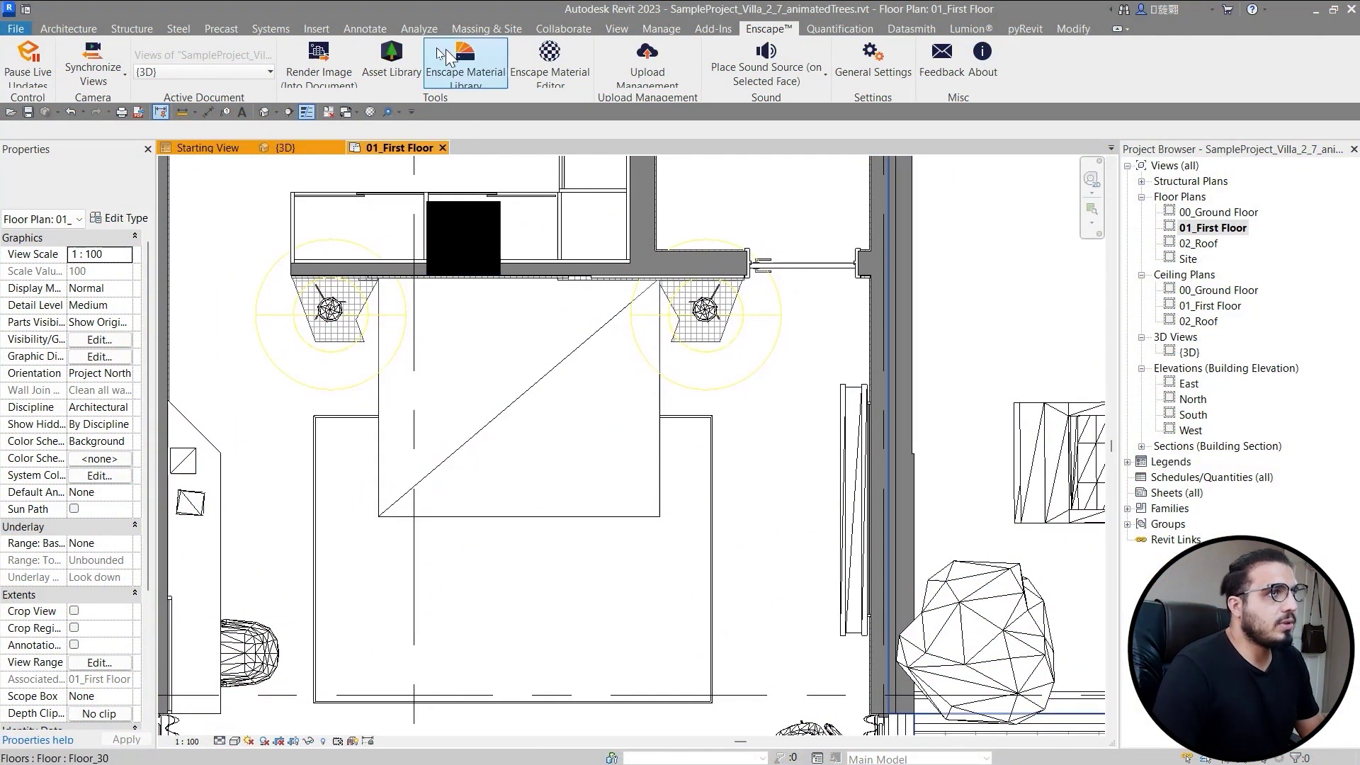
Open the custom Bed-Model-3-Blue Bed asset from the Enscape Asset Library in the Custom Asset Editor
left_click(391, 60)
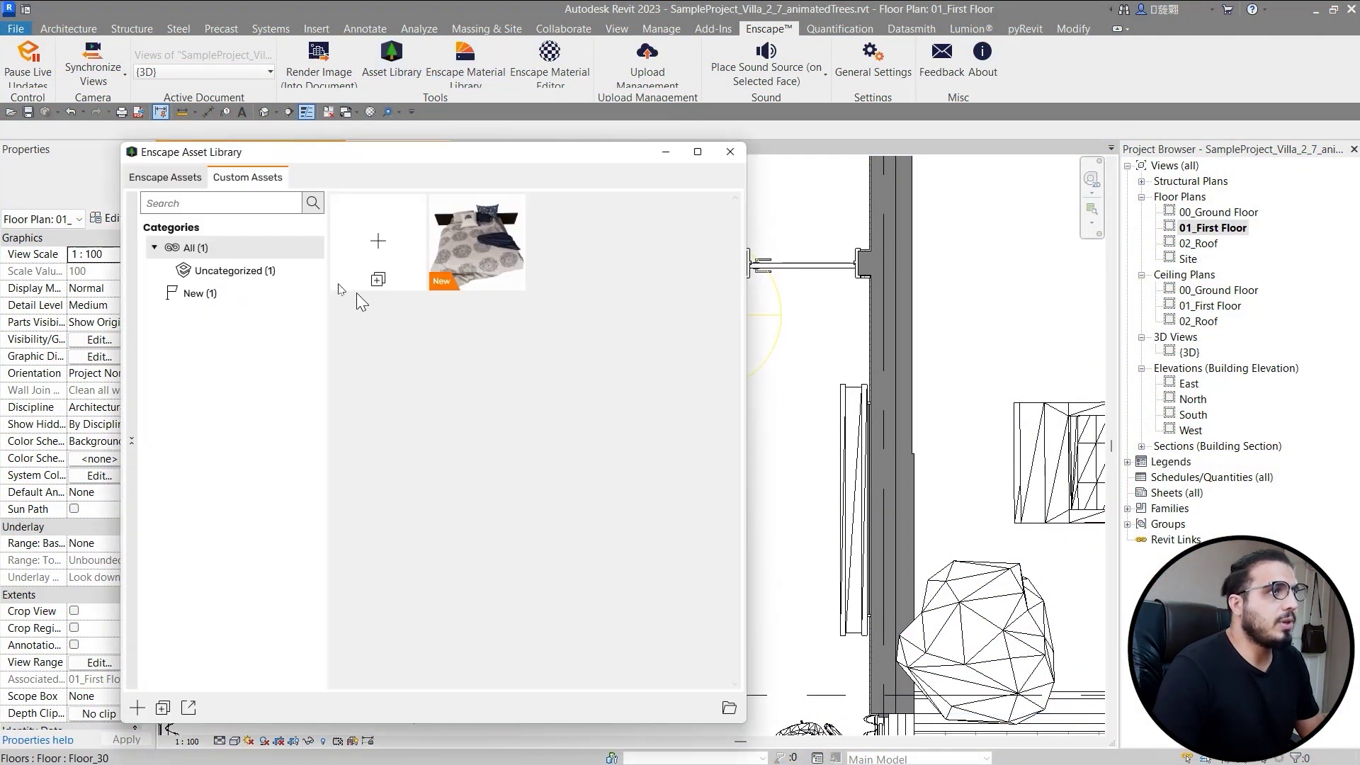
left_click_drag(349, 164, 354, 149)
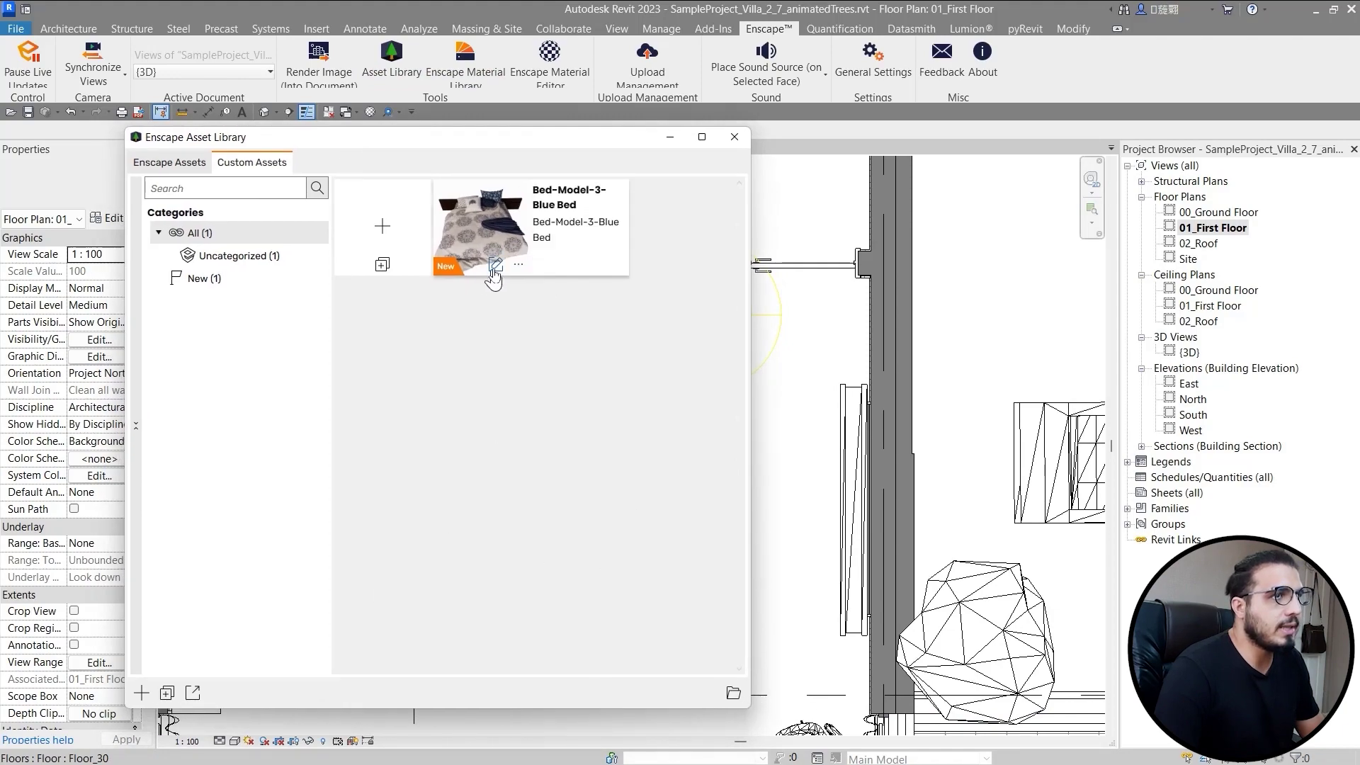
left_click(495, 266)
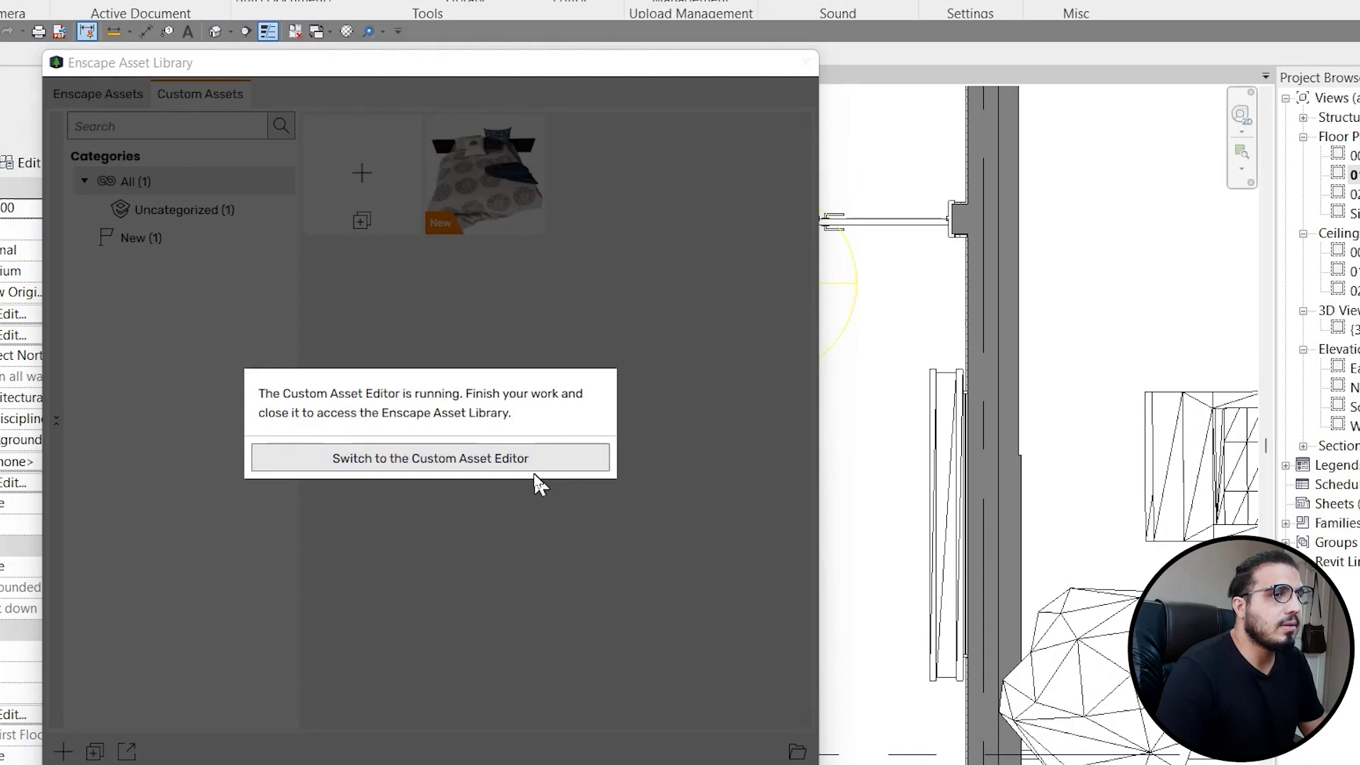
left_click(512, 462)
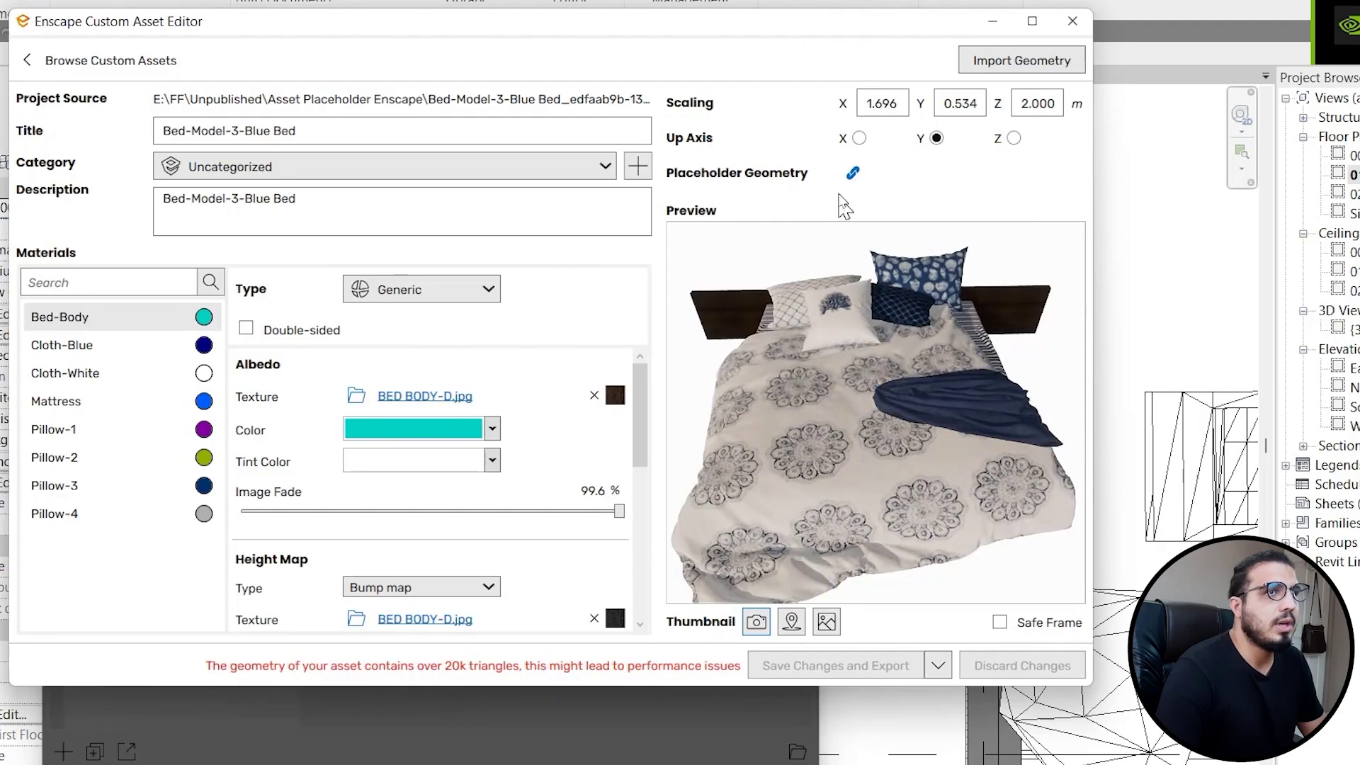
Link placeholder.fbx from the Desktop as the bed asset's placeholder geometry
left_click(852, 172)
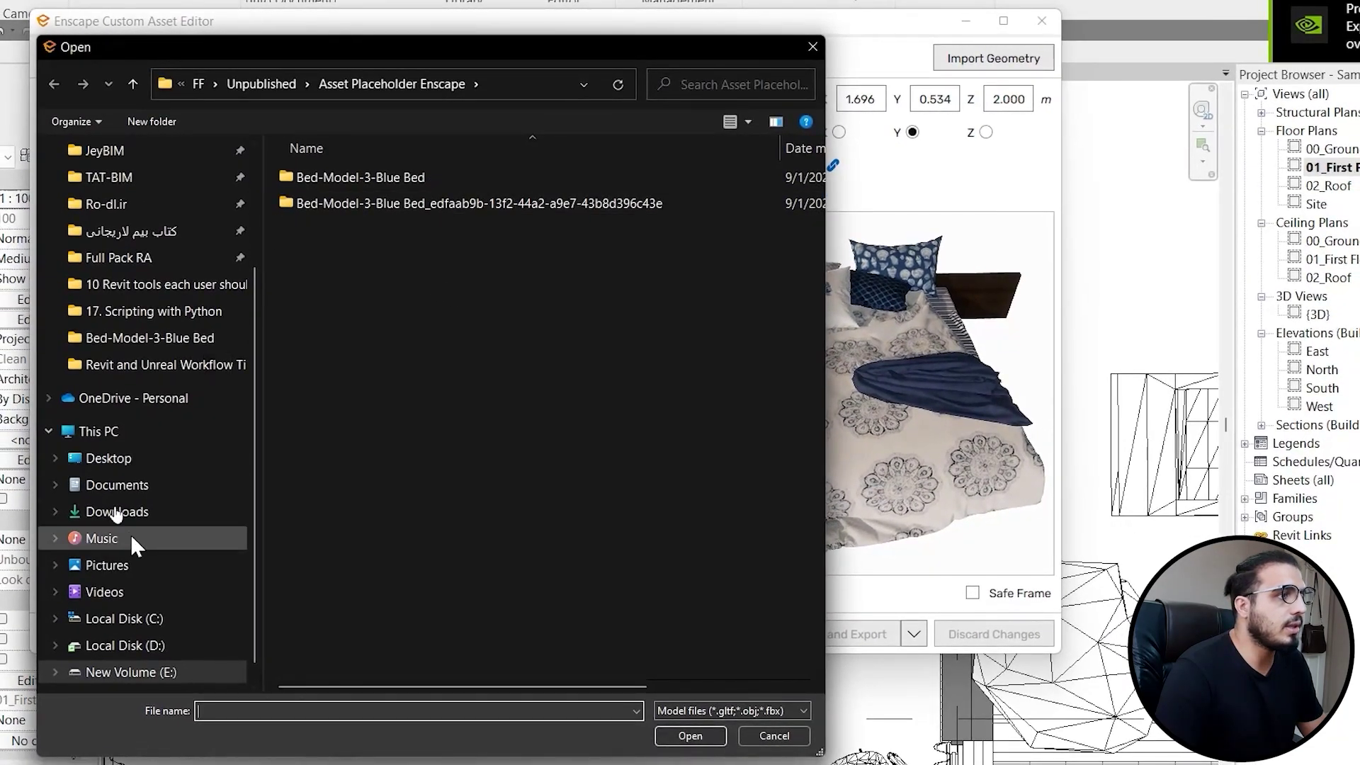
left_click(106, 459)
scroll(494, 435, "down", 10)
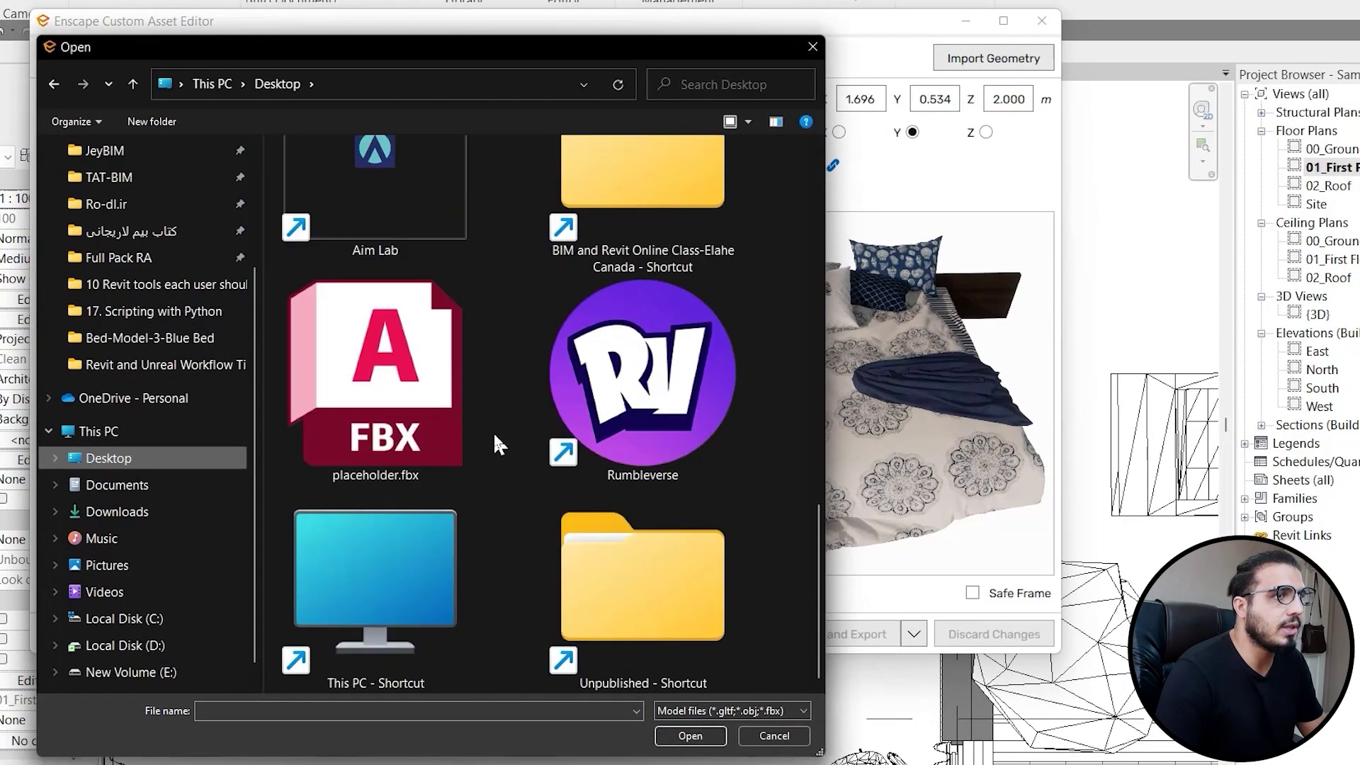
left_click(397, 400)
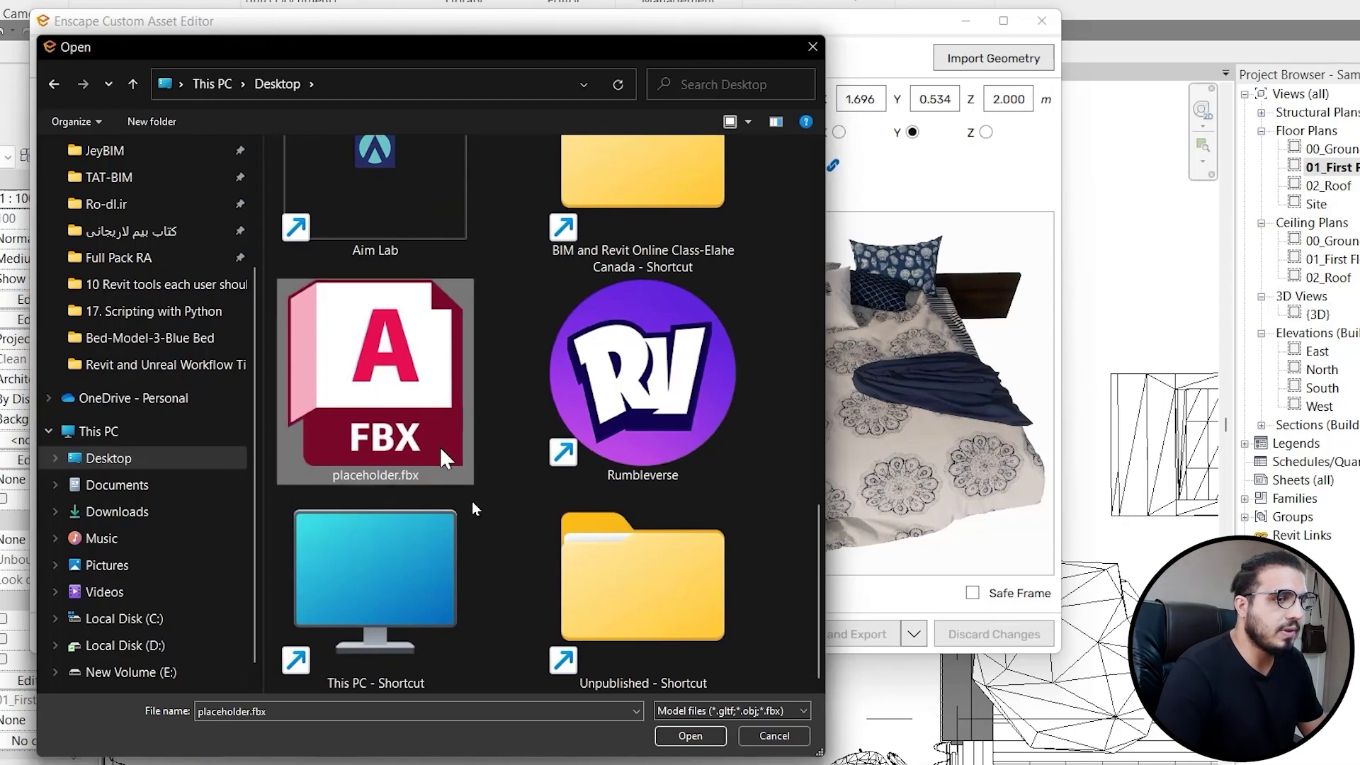
left_click(689, 737)
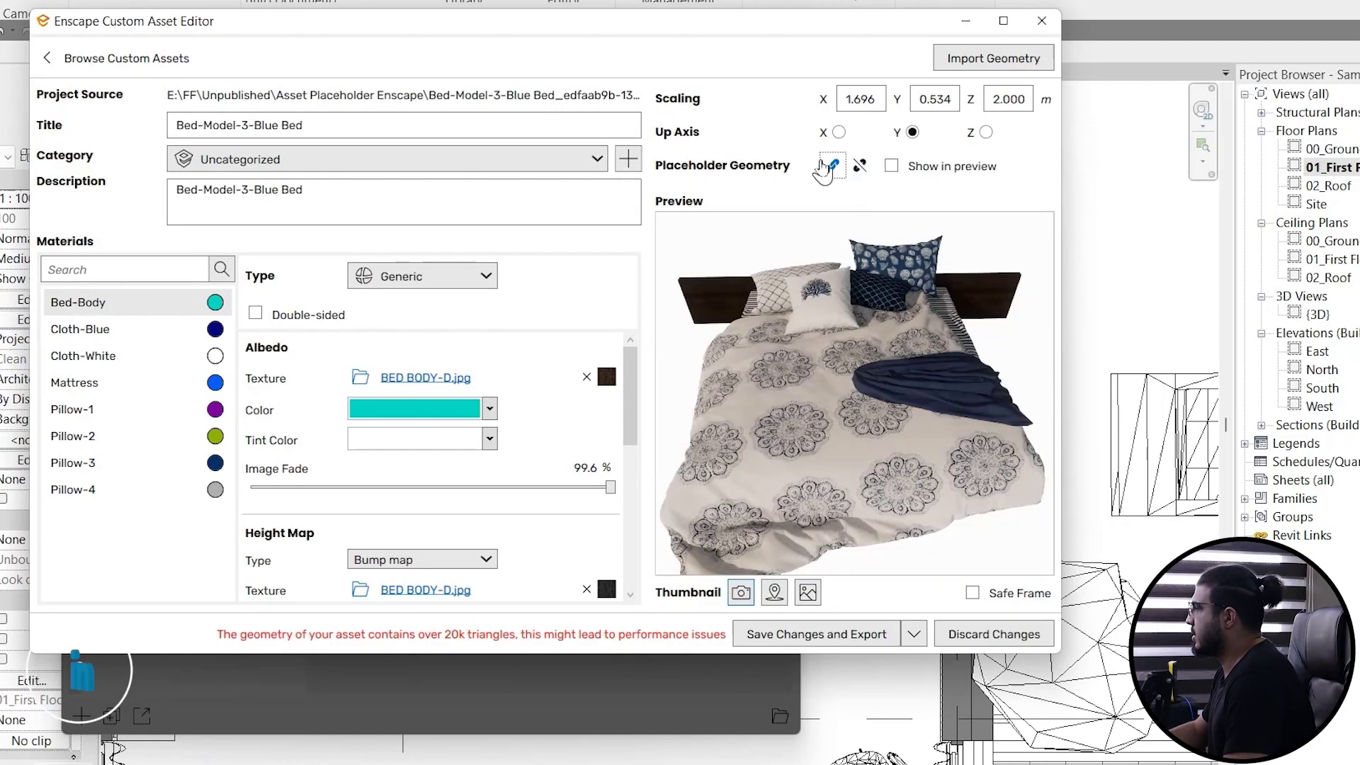
Show the placeholder geometry in the preview, then save and export the bed asset's changes and close the asset library
left_click(902, 175)
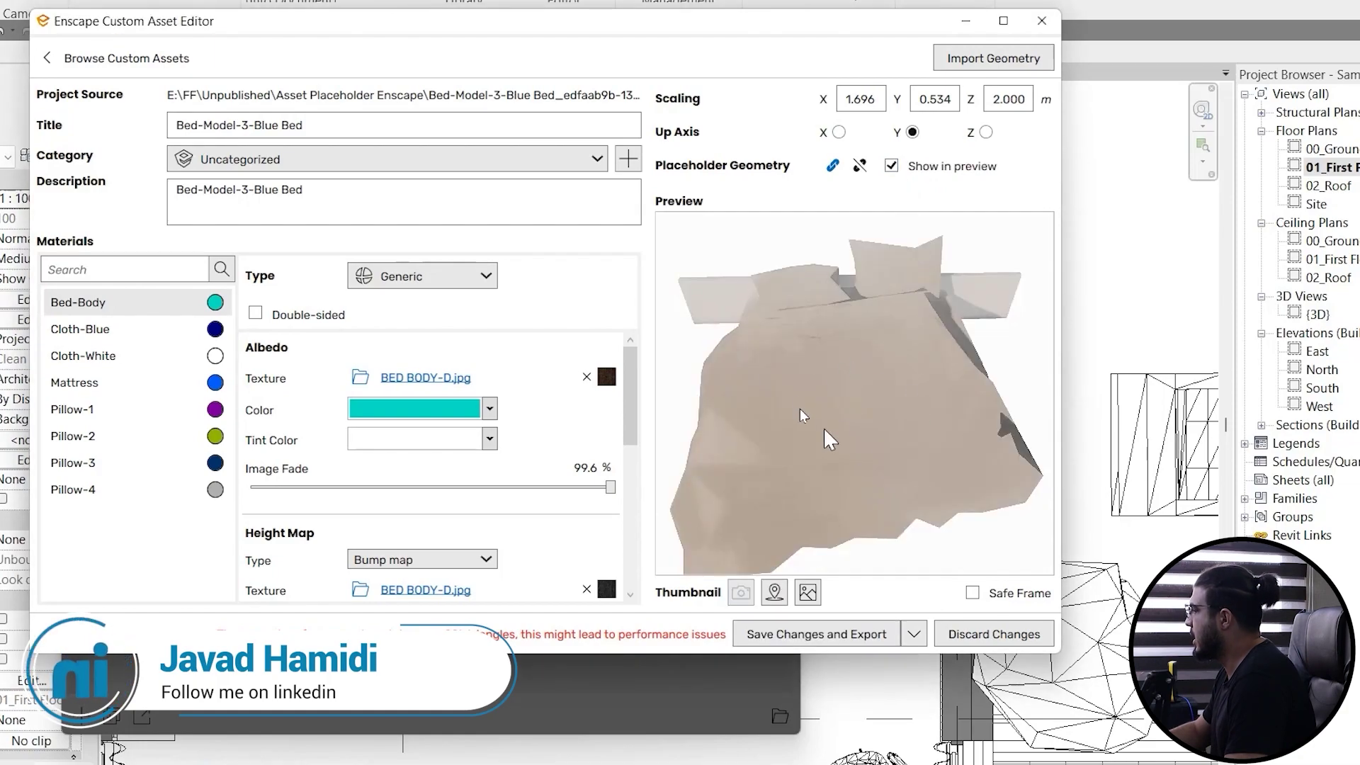
left_click(800, 641)
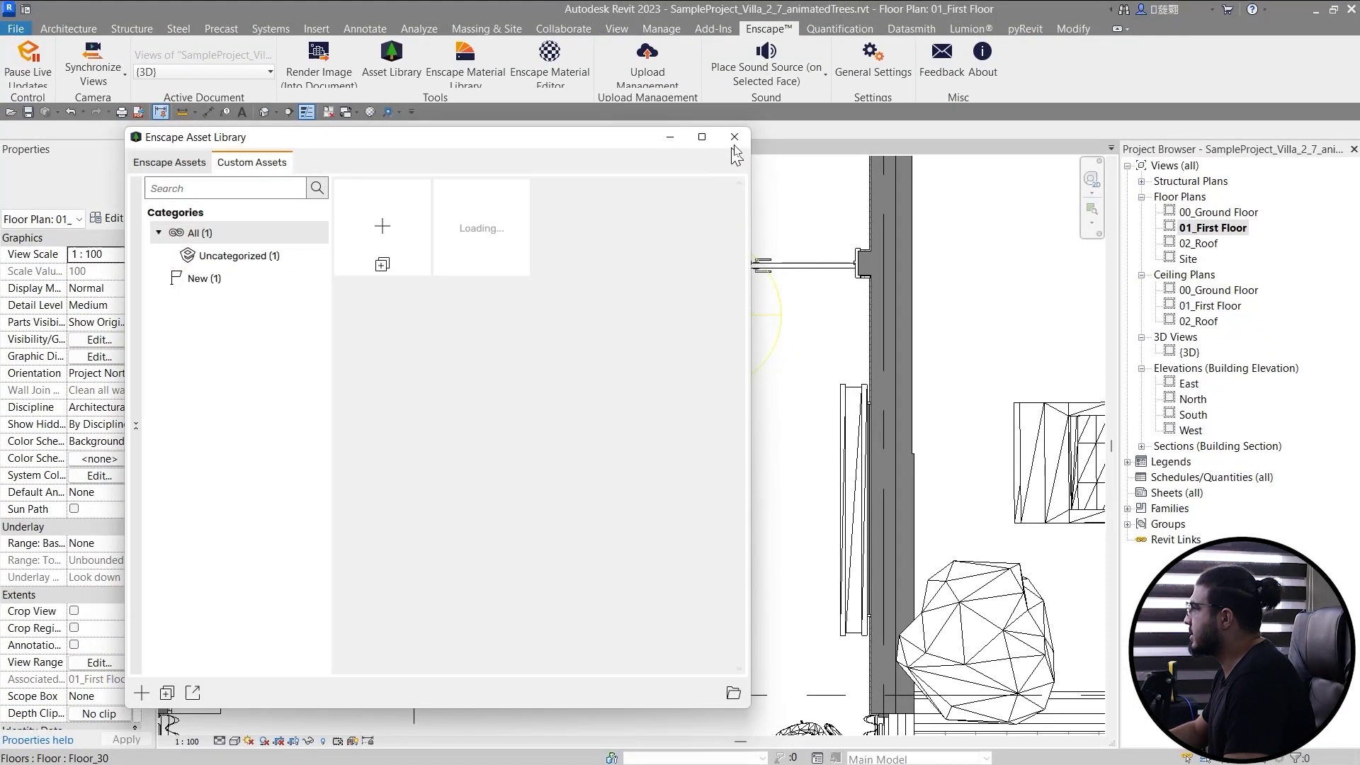
left_click(735, 137)
Delete the existing bed asset between the two nightstands in the first floor plan
scroll(560, 495, "down", 2)
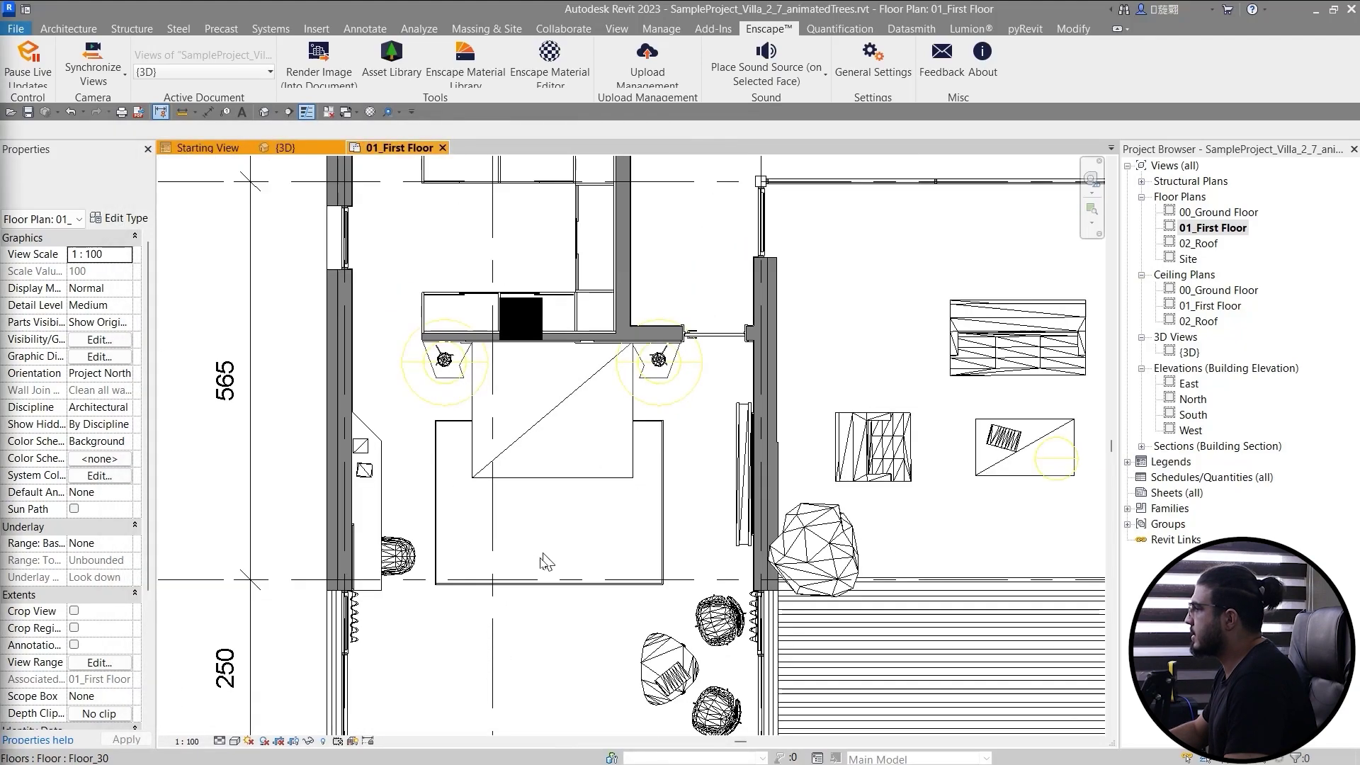
scroll(557, 510, "up", 5)
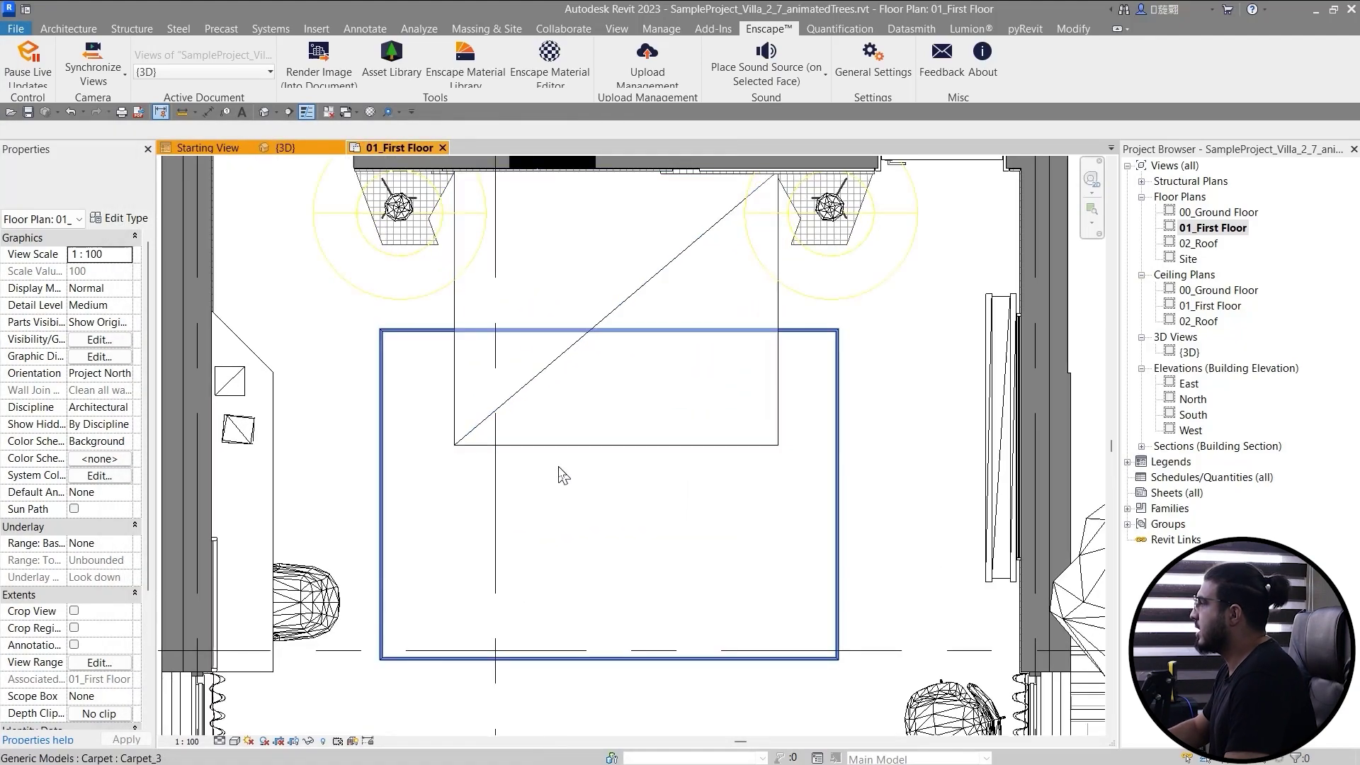
middle_click_drag(680, 470, 479, 621)
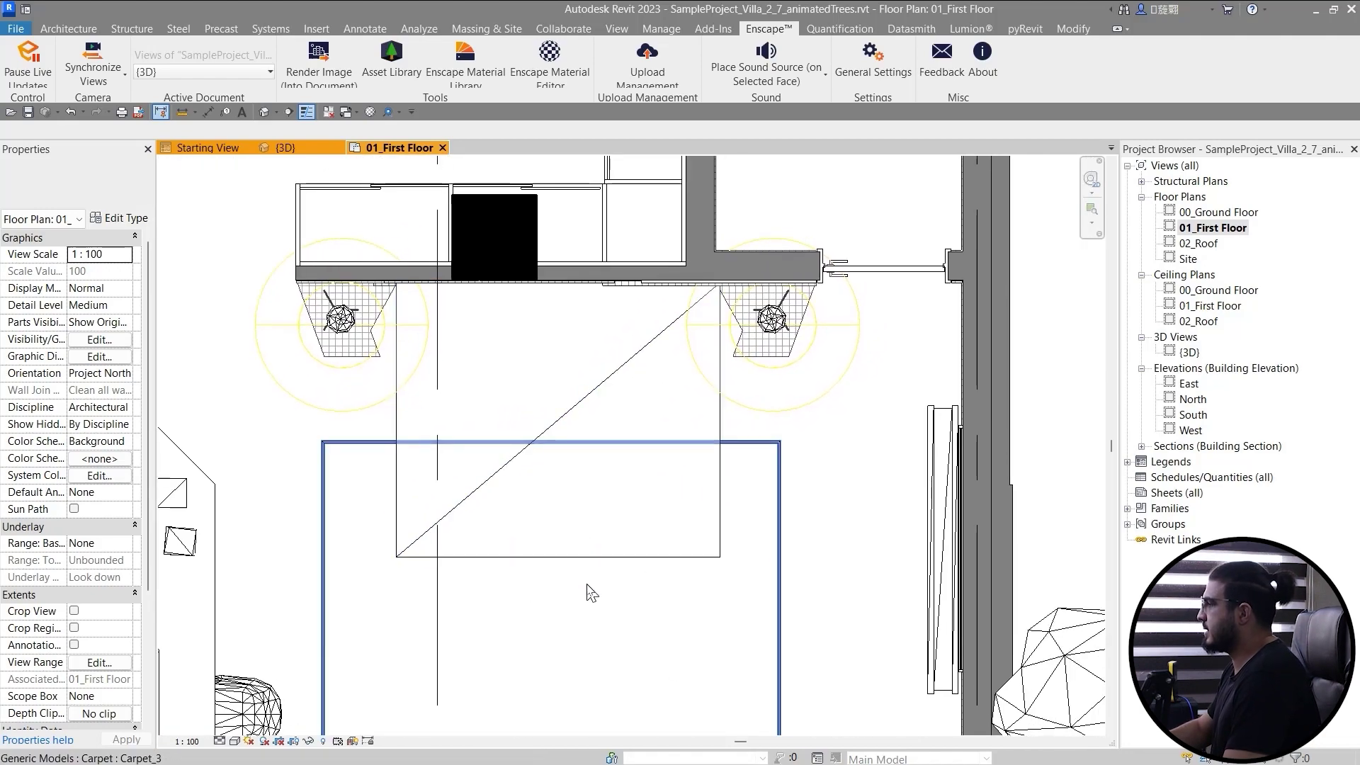
middle_click_drag(563, 496, 596, 493)
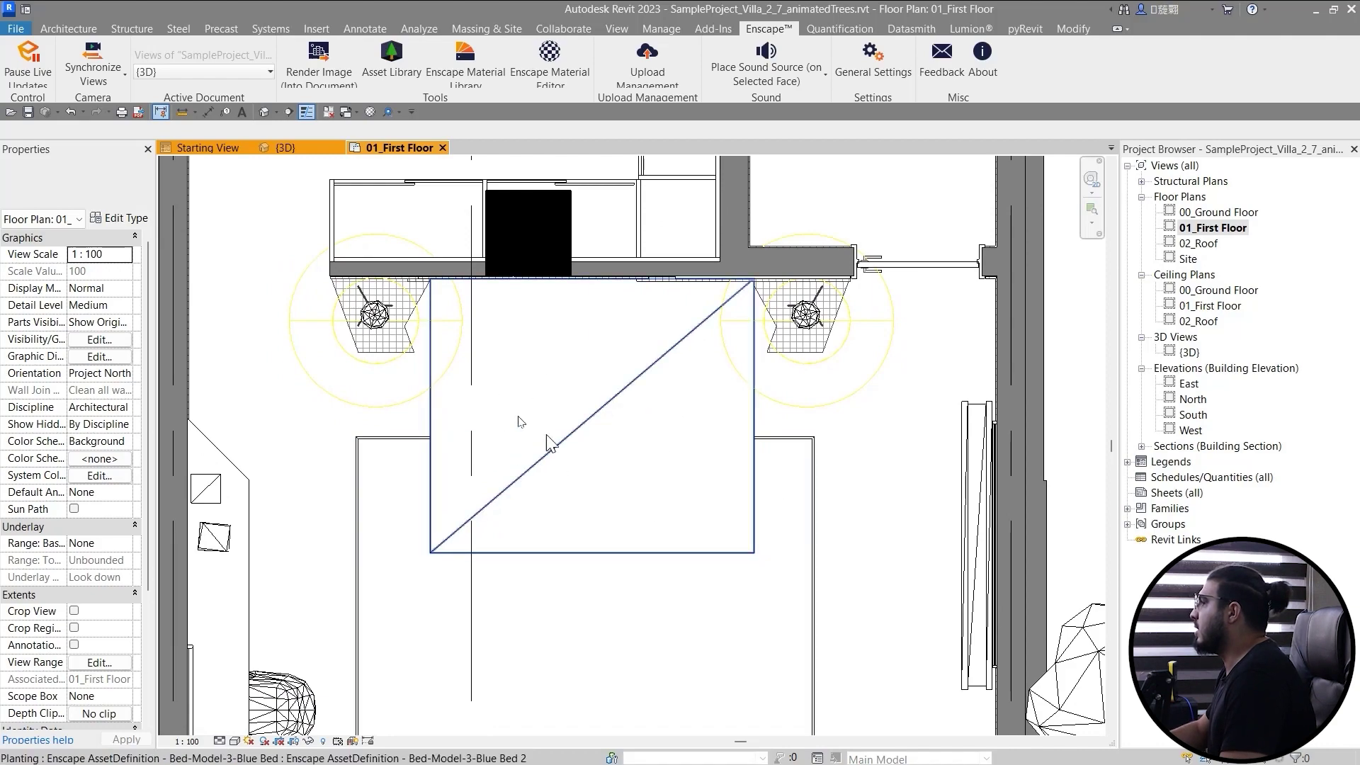
middle_click_drag(379, 438, 376, 468)
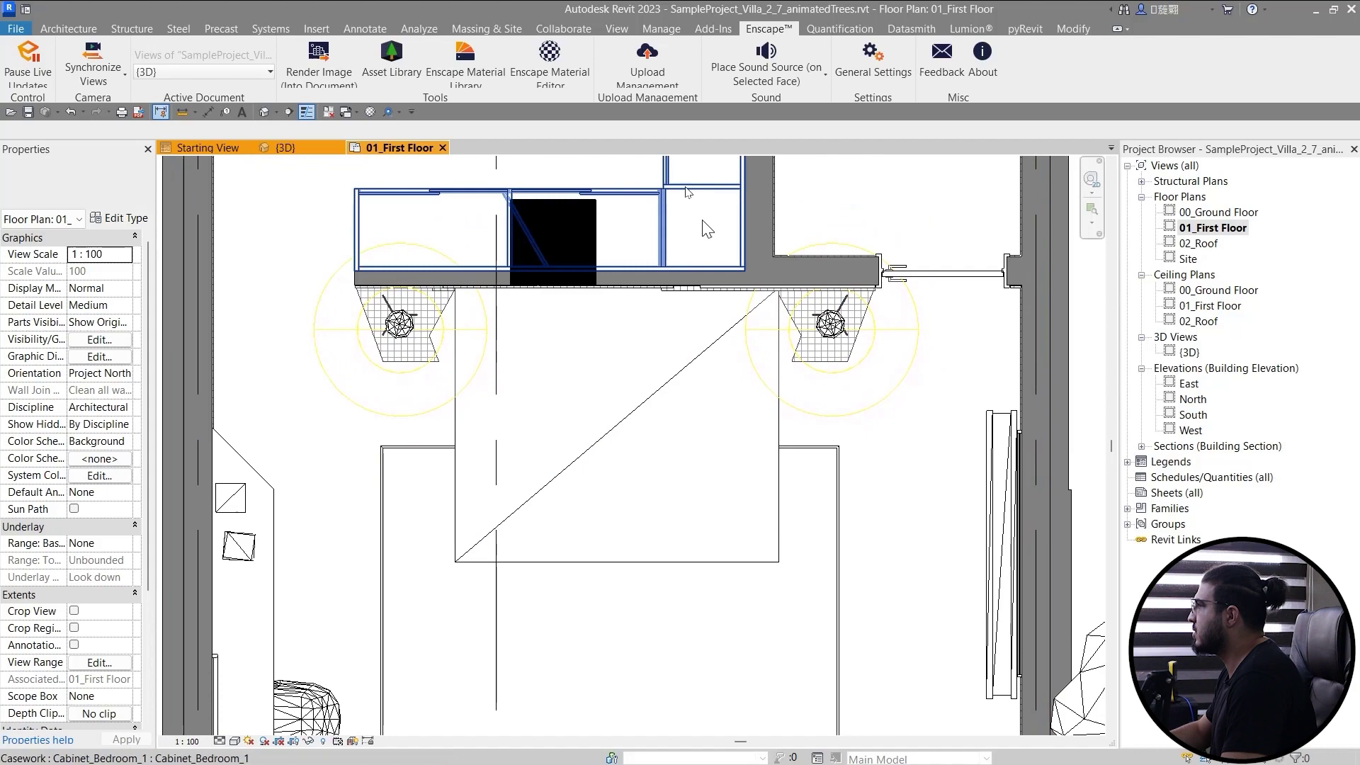
left_click(551, 436)
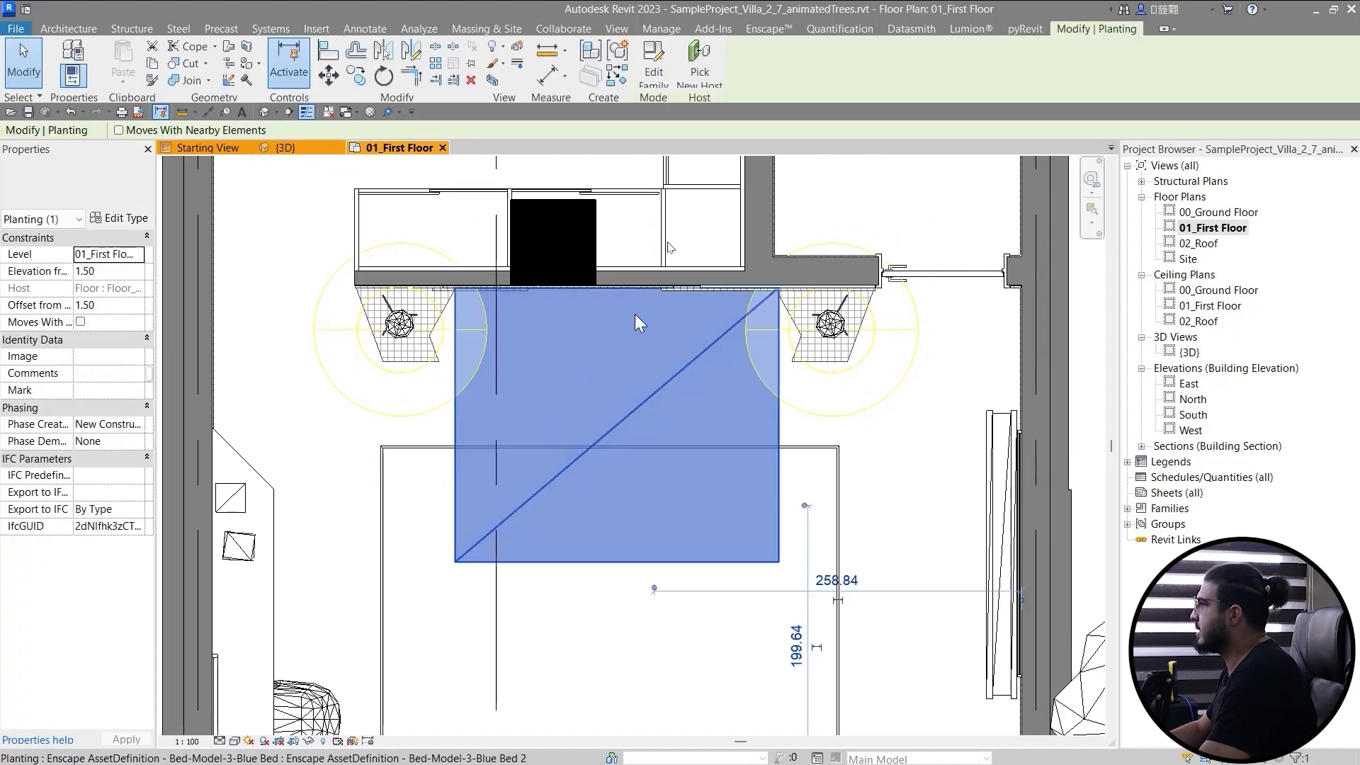
key("Delete")
Start Purge Unused without saving the project, uncheck all items, and expand the Planting families
left_click(662, 29)
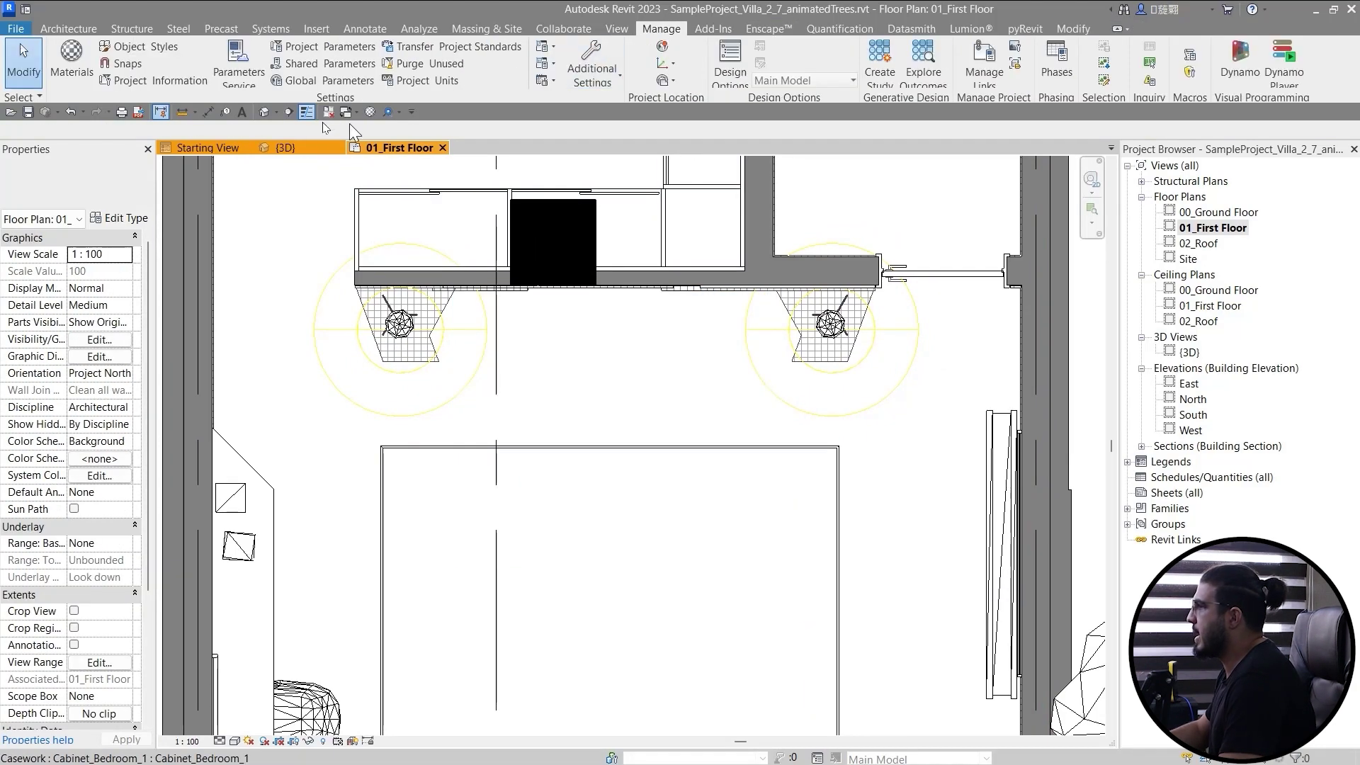
left_click(406, 67)
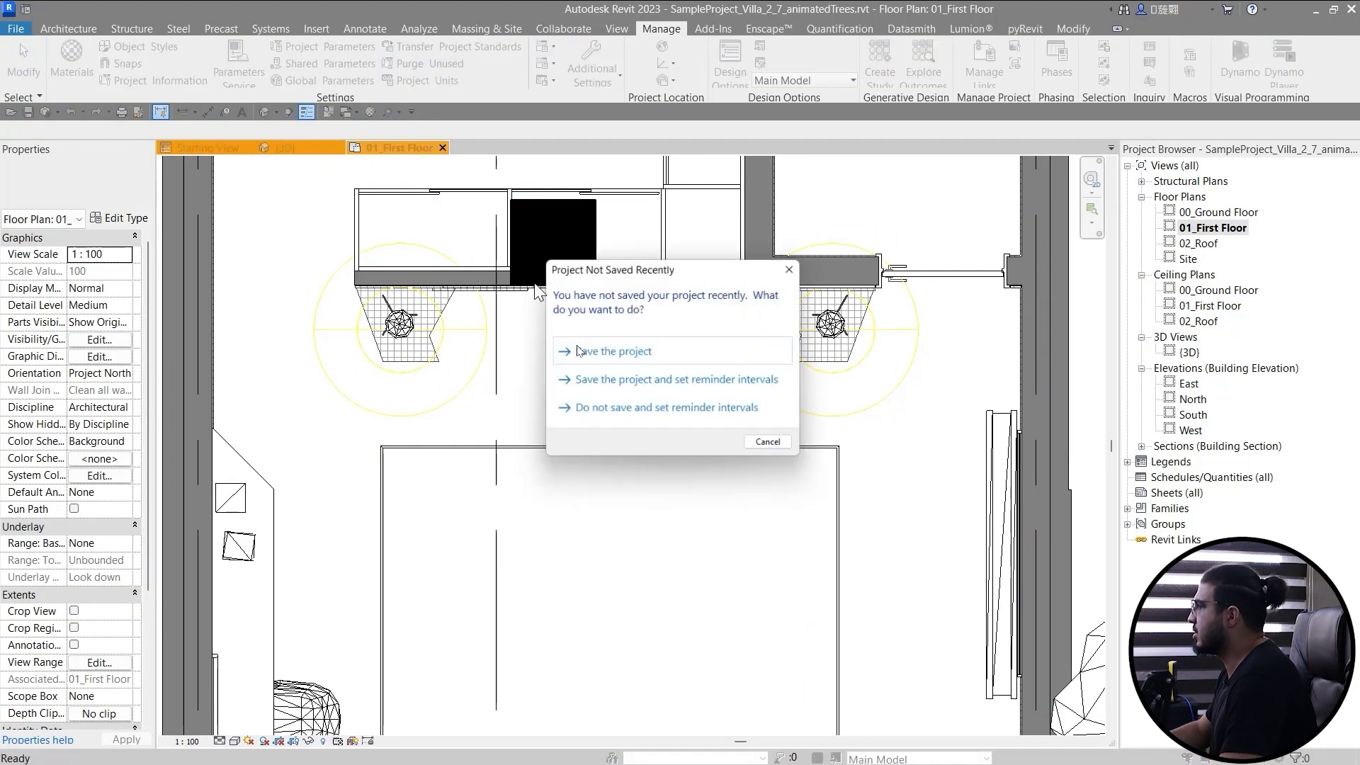
left_click(772, 445)
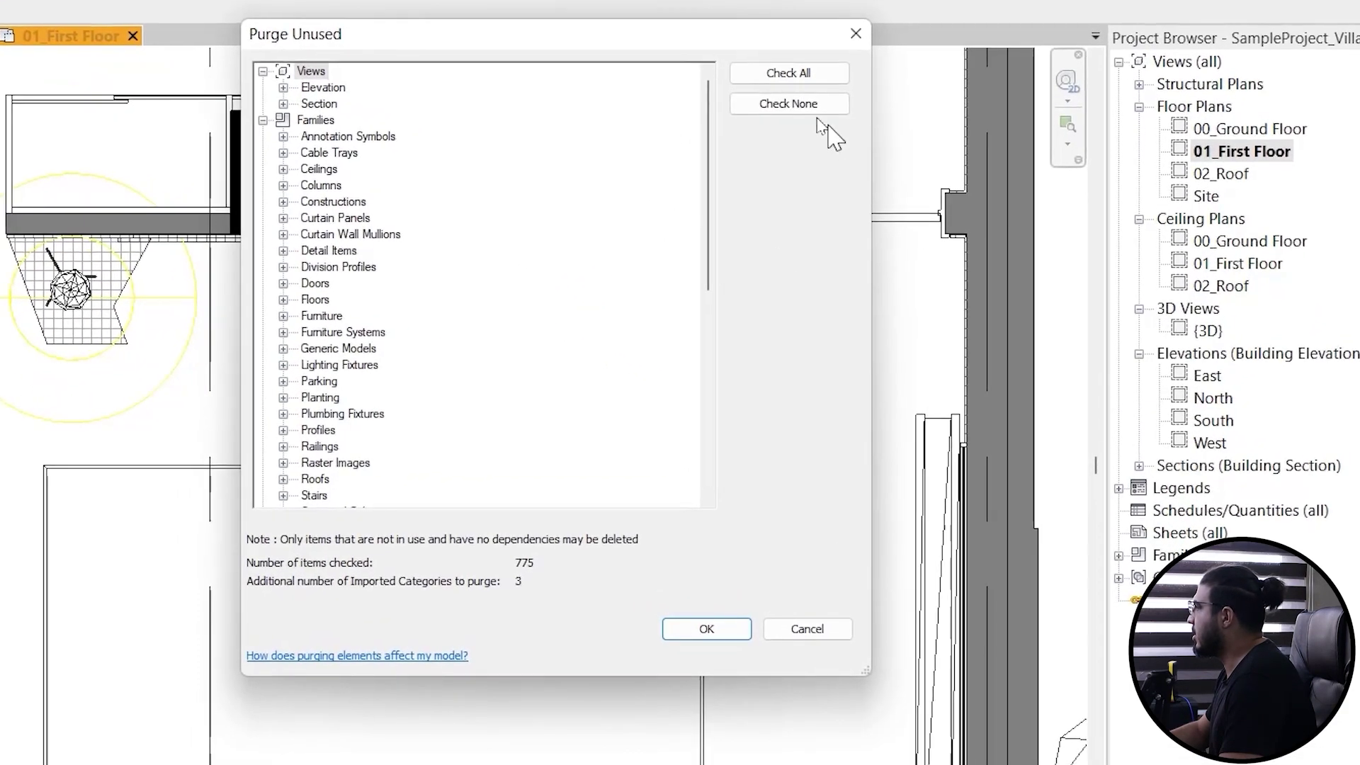
left_click(326, 333)
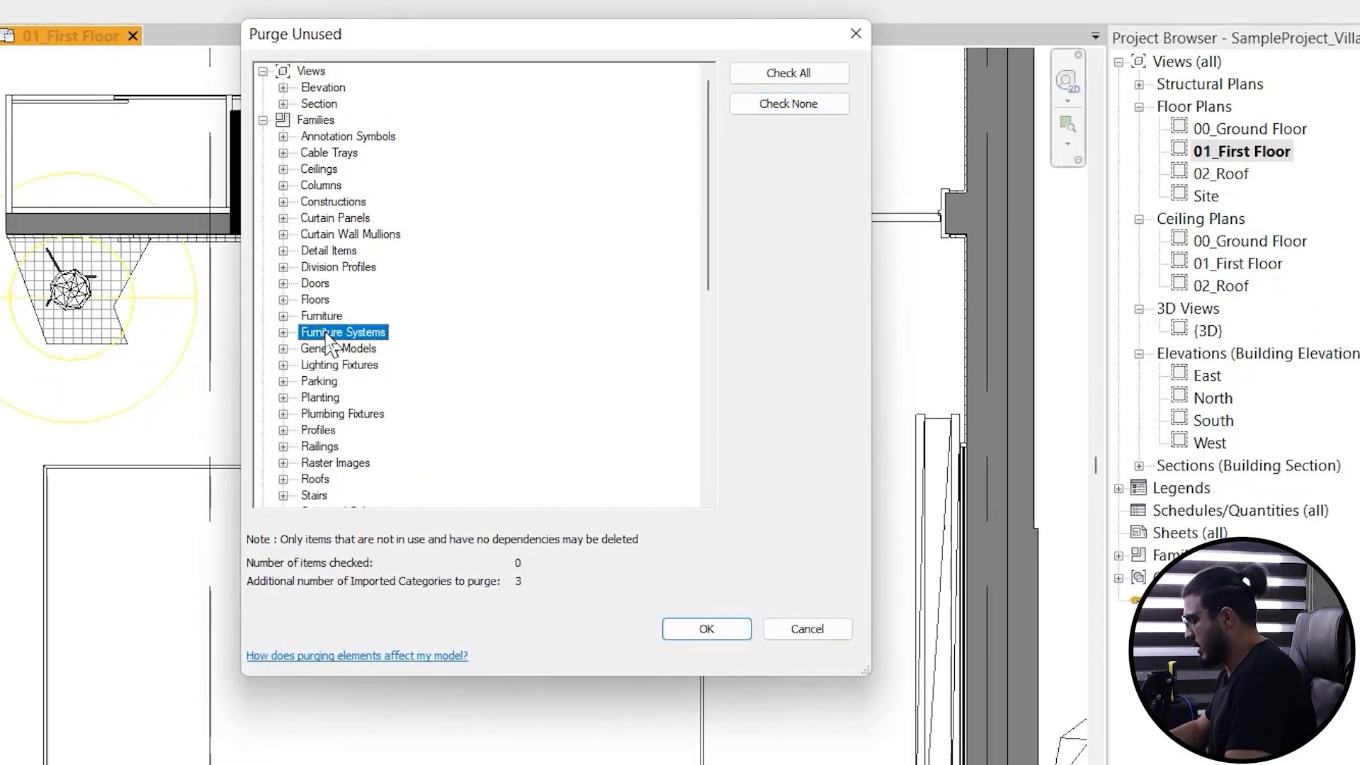
key("Down")
key("Down")
key("Down")
scroll(326, 335, "down", 1)
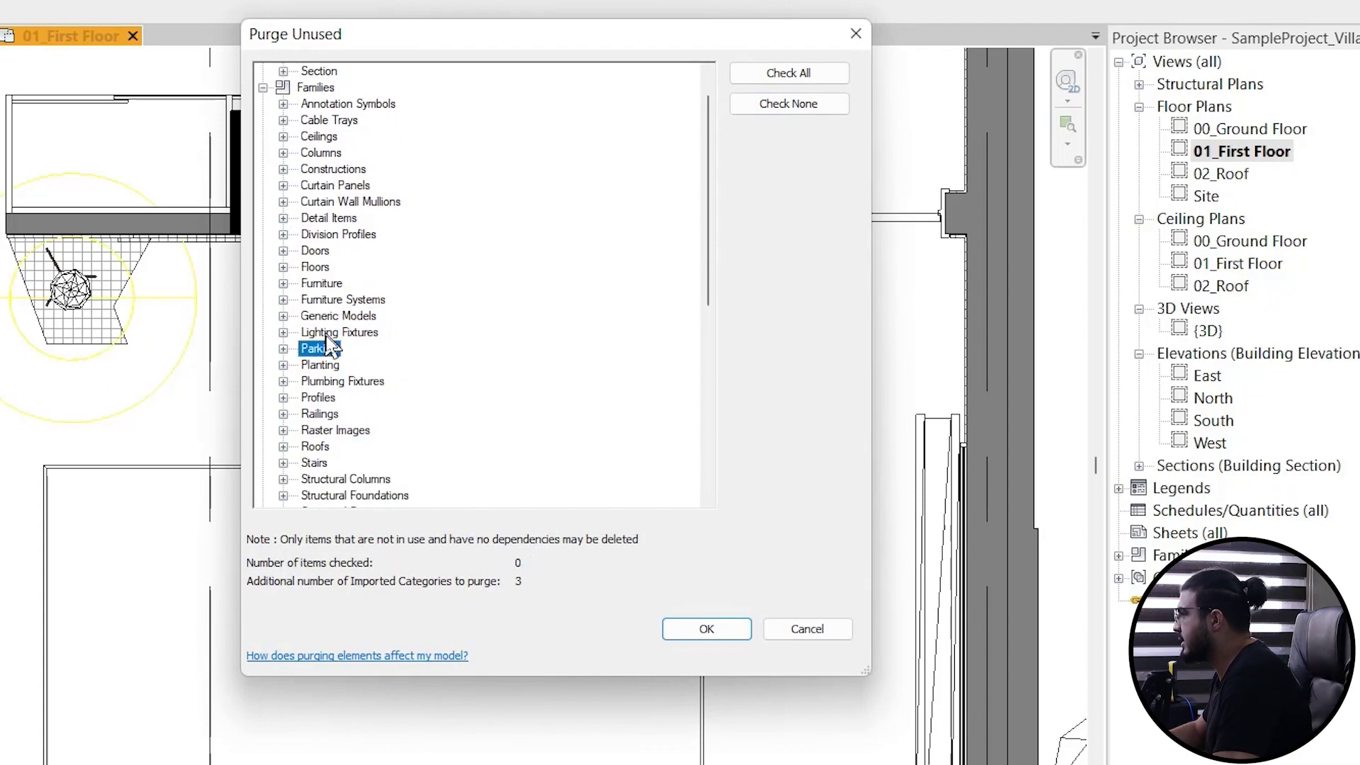
left_click(283, 365)
Check all unused Planting families, from the Enscape asset definitions through M_RPC Tree - Deciduous, and purge them
scroll(434, 234, "up", 2)
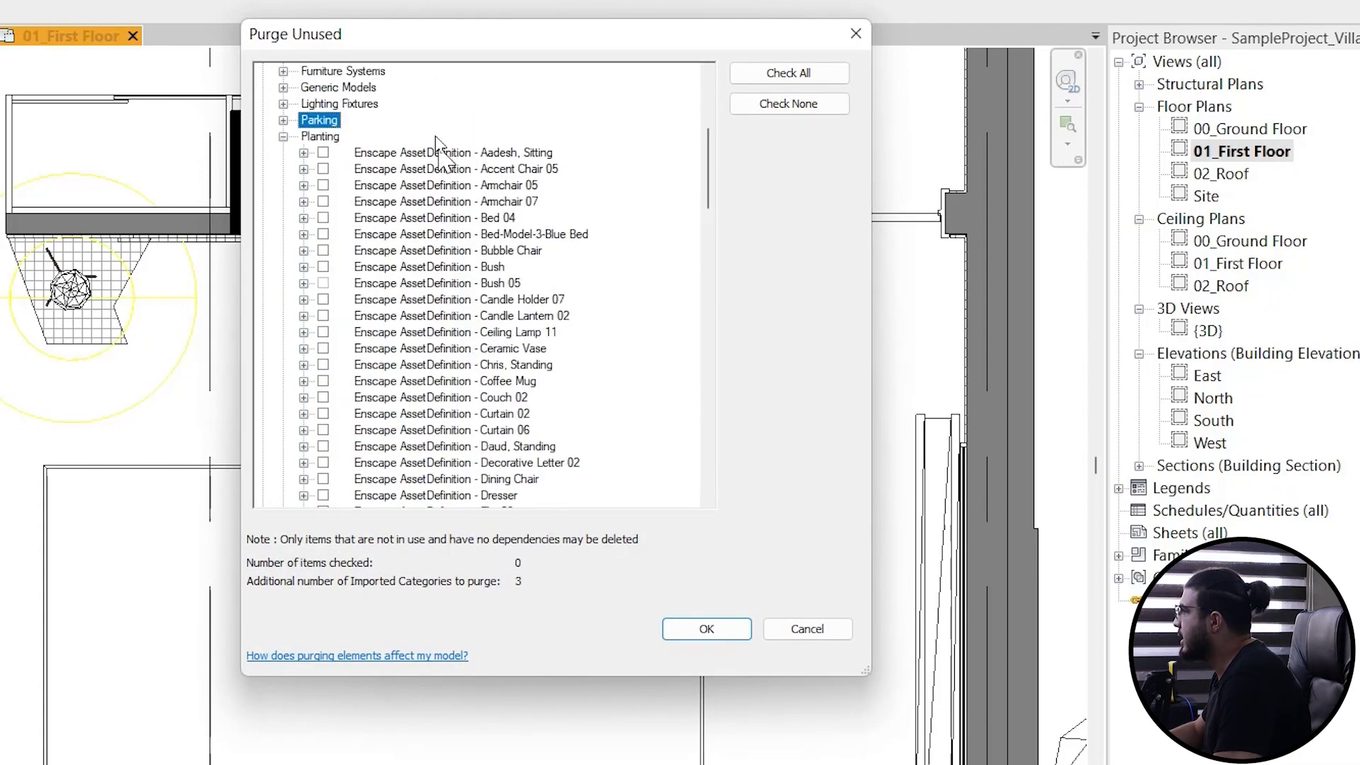
scroll(437, 152, "down", 10)
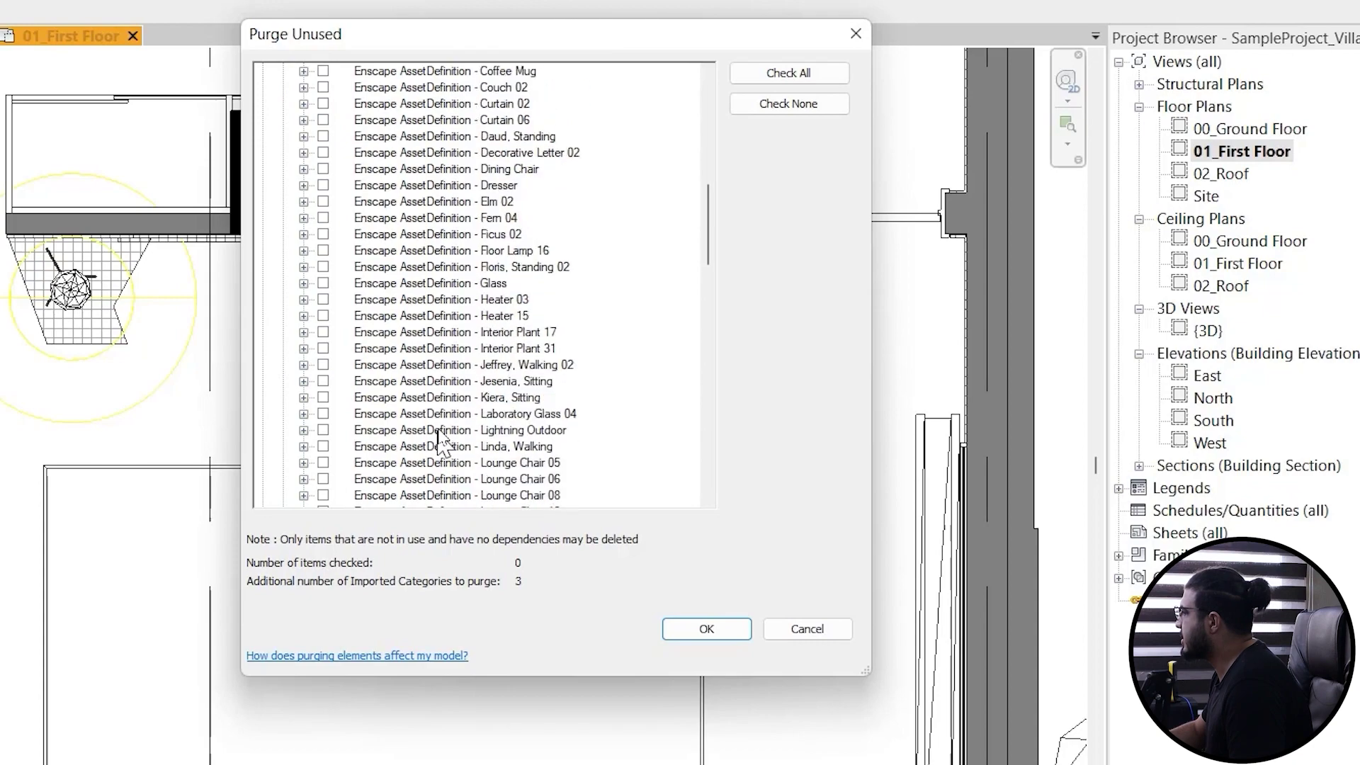
scroll(432, 432, "down", 15)
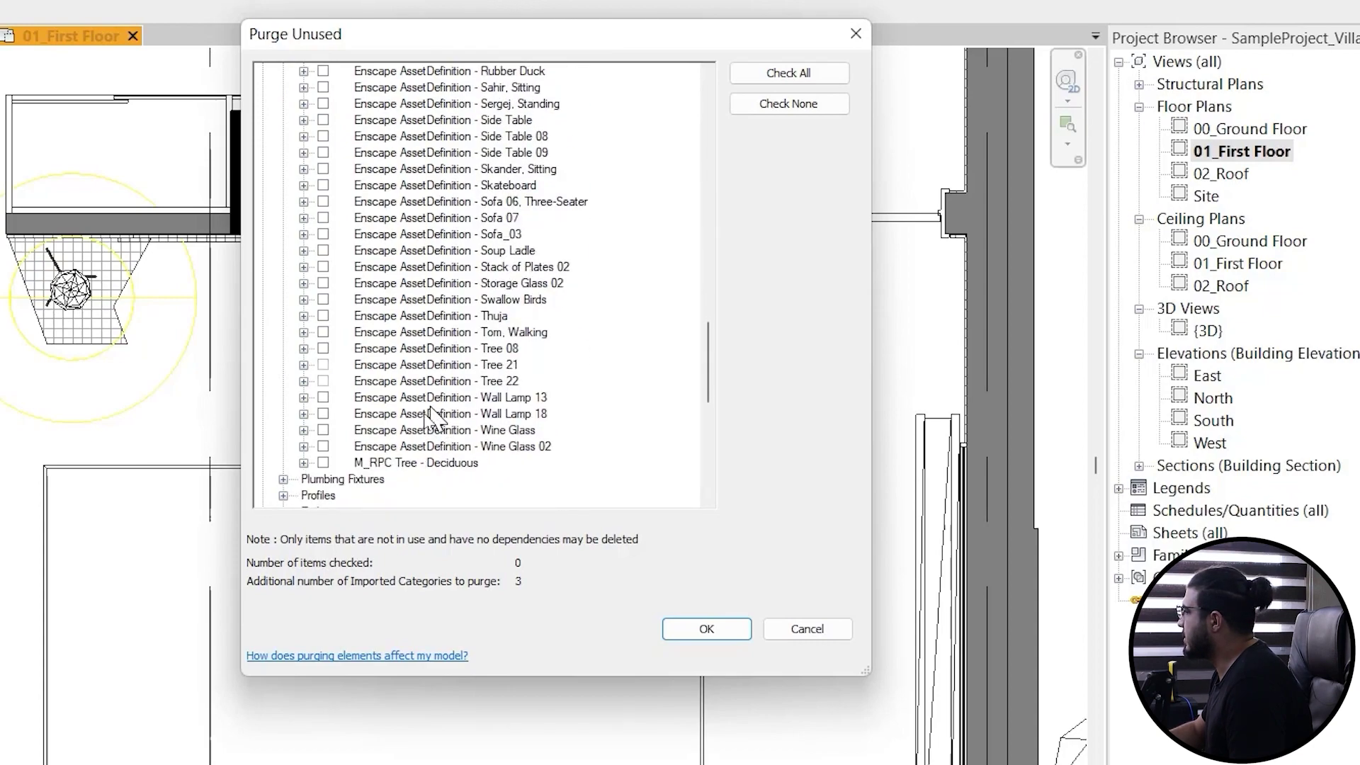
left_click(402, 398, "shift")
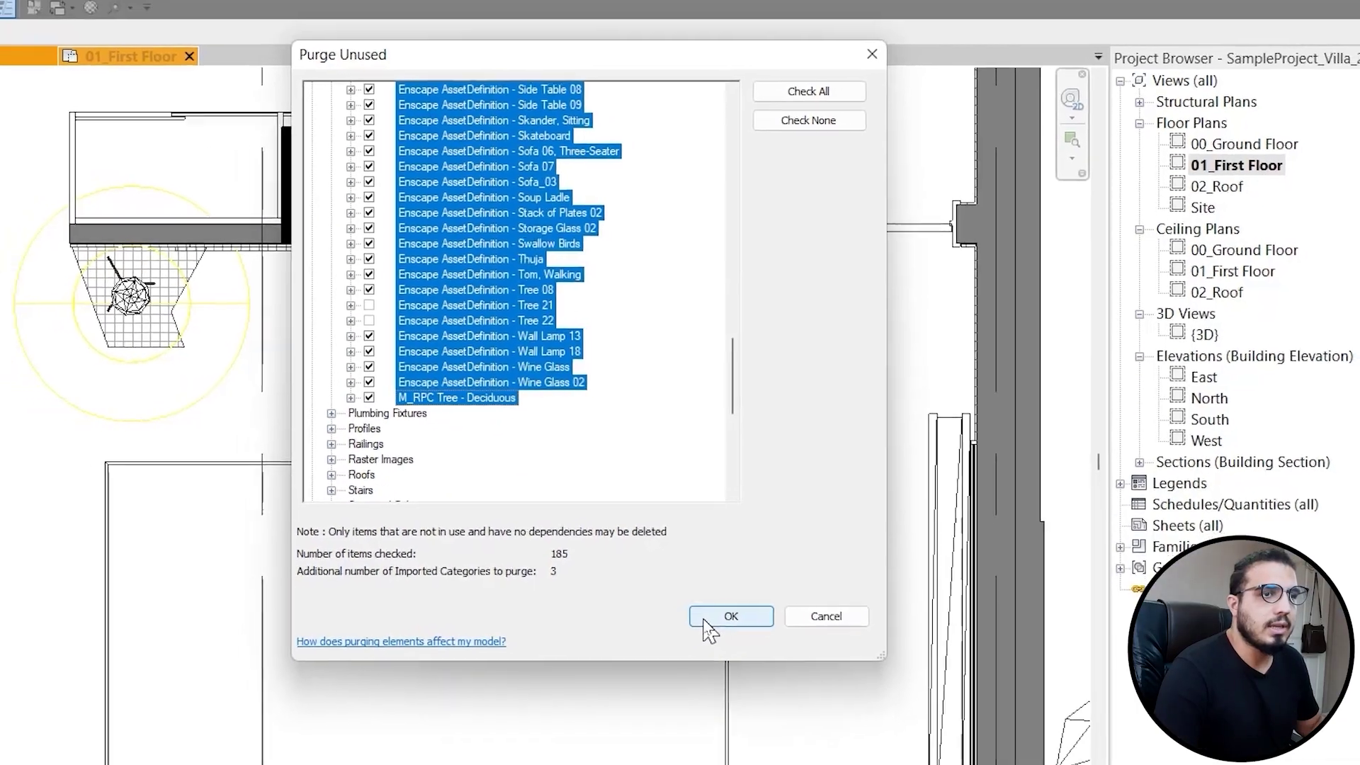
left_click(706, 628)
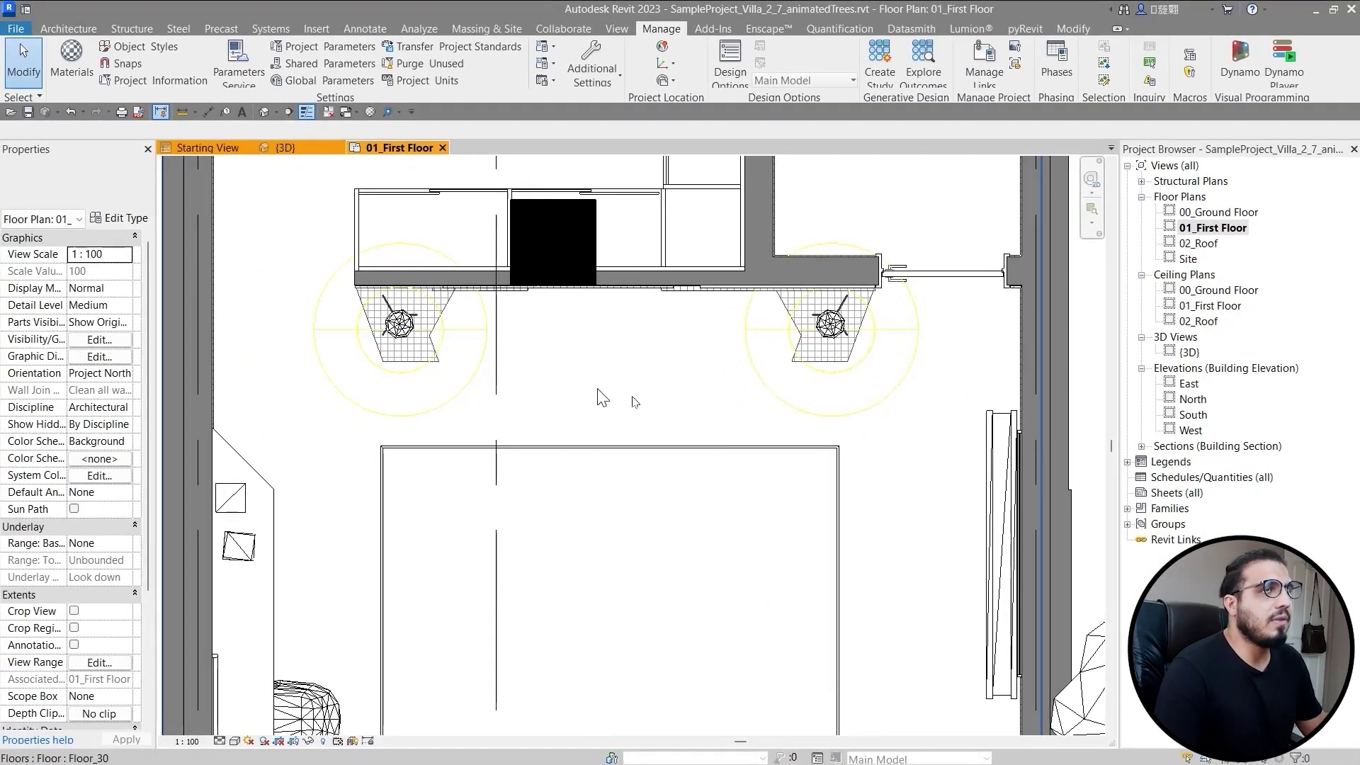
Place one Bed-Model-3-Blue Bed custom asset in the bedroom below the headboard wall and close the asset library
middle_click_drag(672, 423, 656, 434)
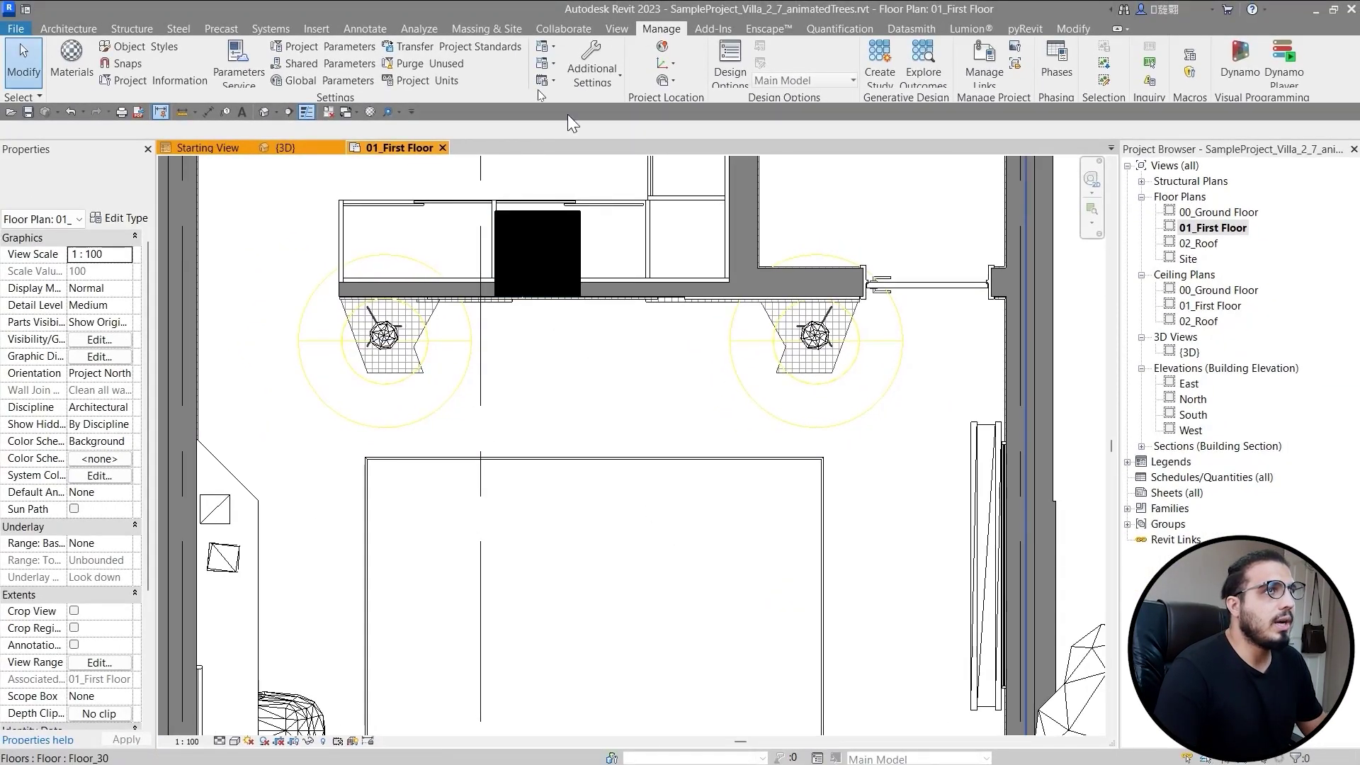
left_click(770, 31)
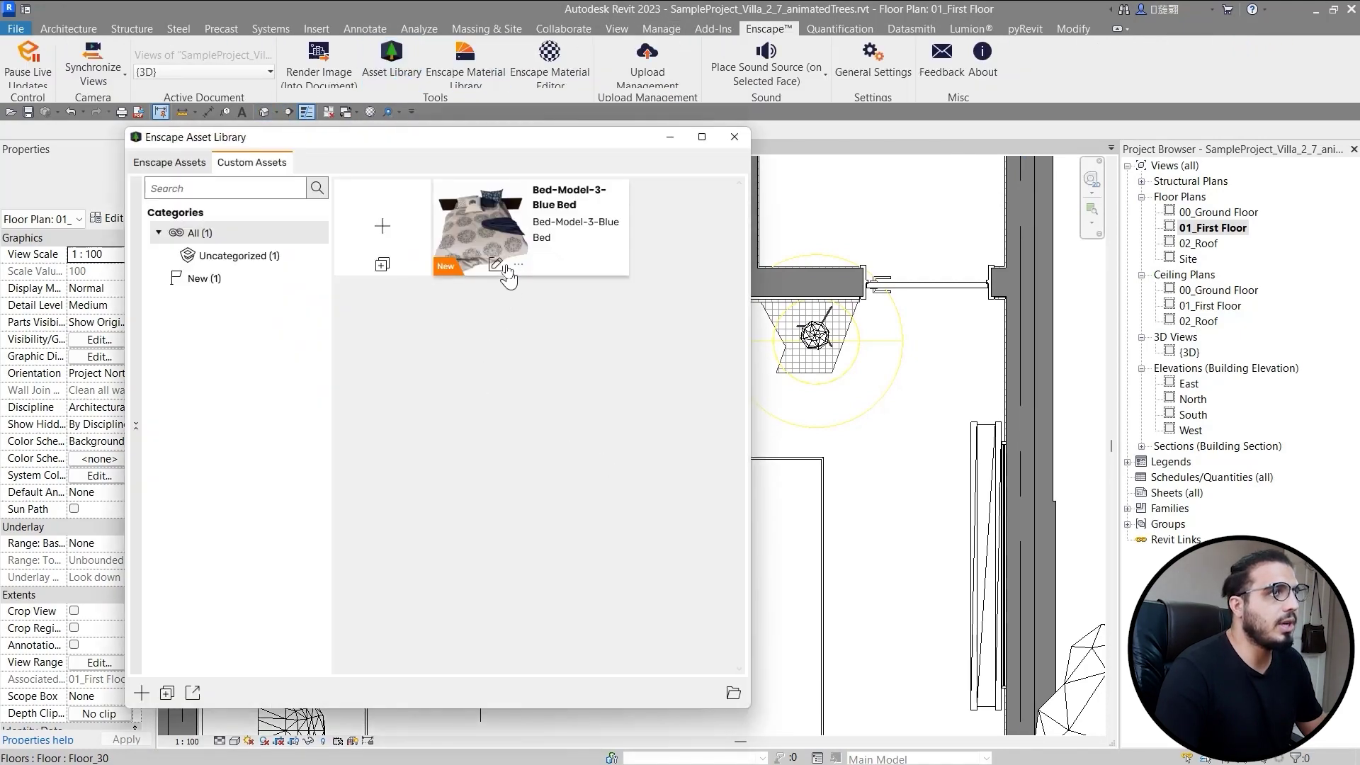
left_click(494, 239)
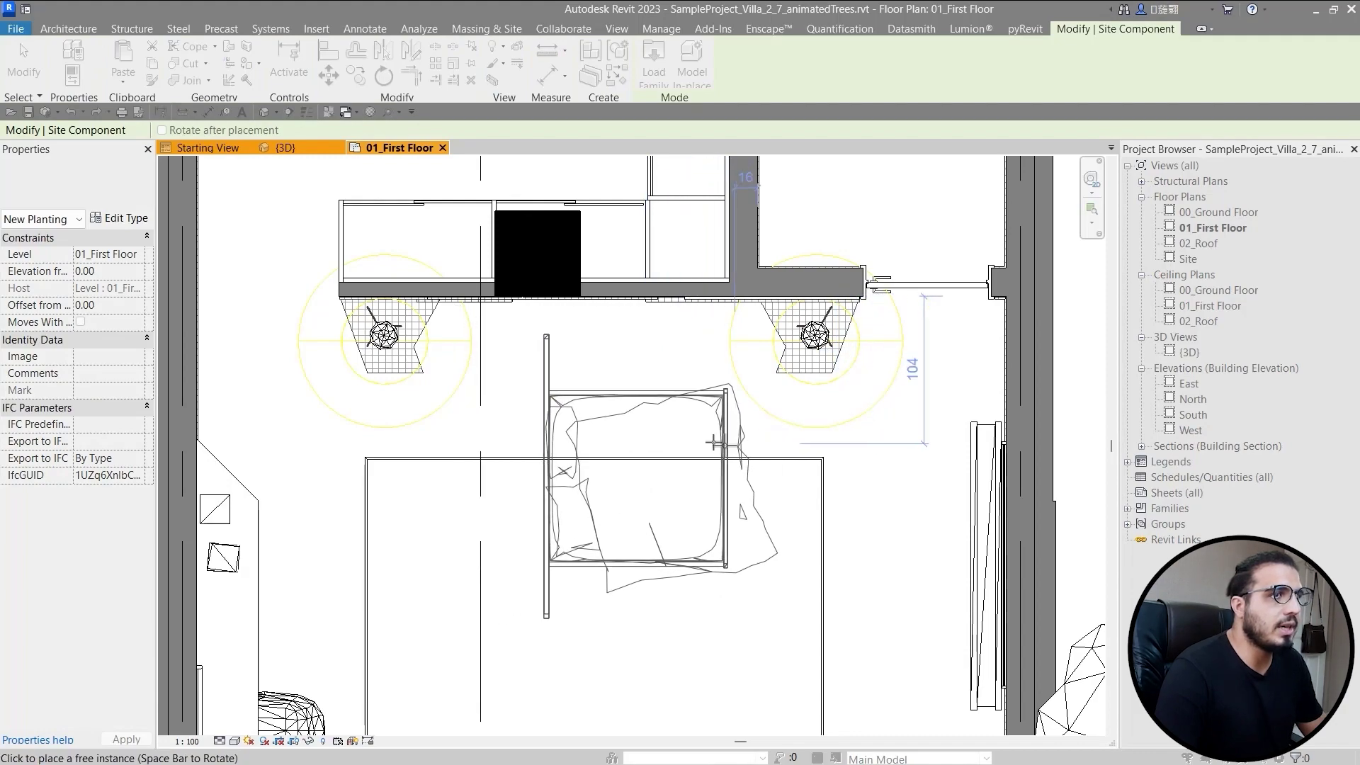
left_click(697, 431)
key("Escape")
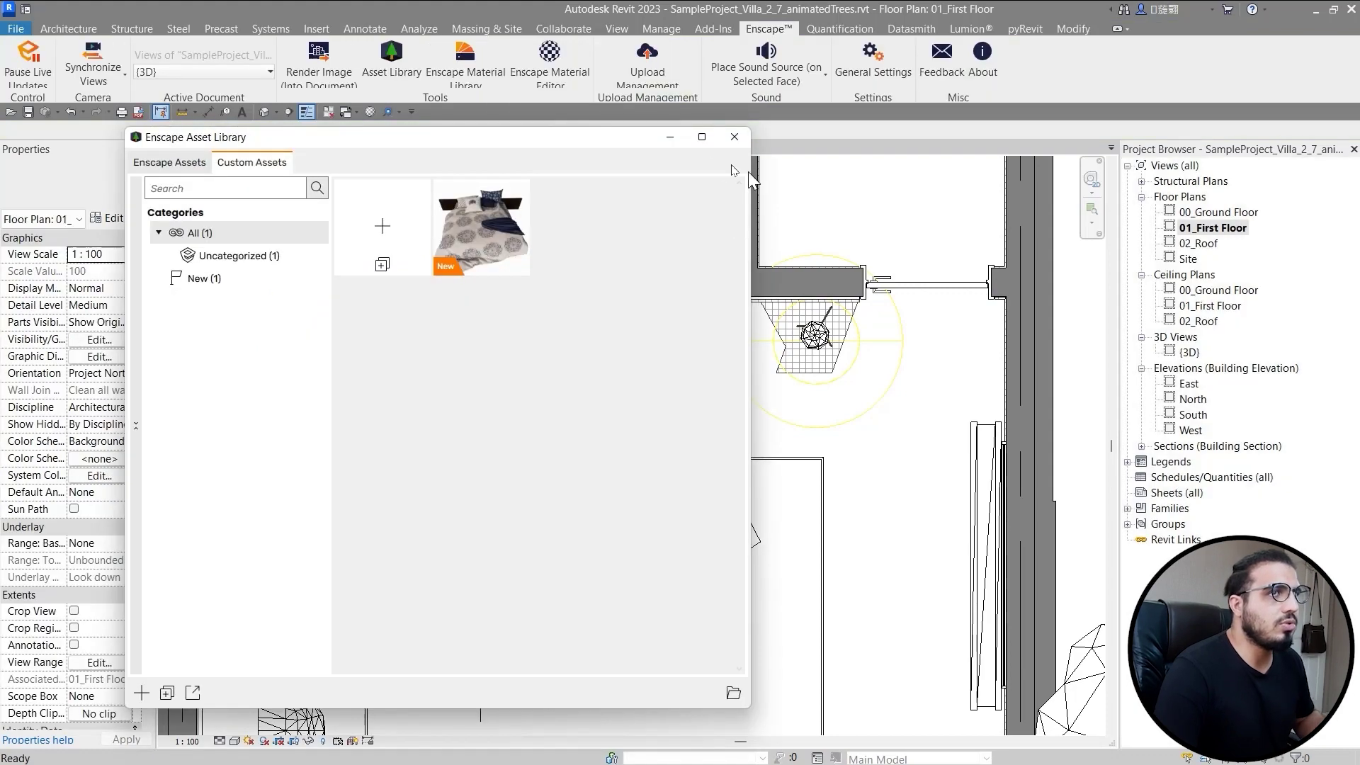
left_click(733, 140)
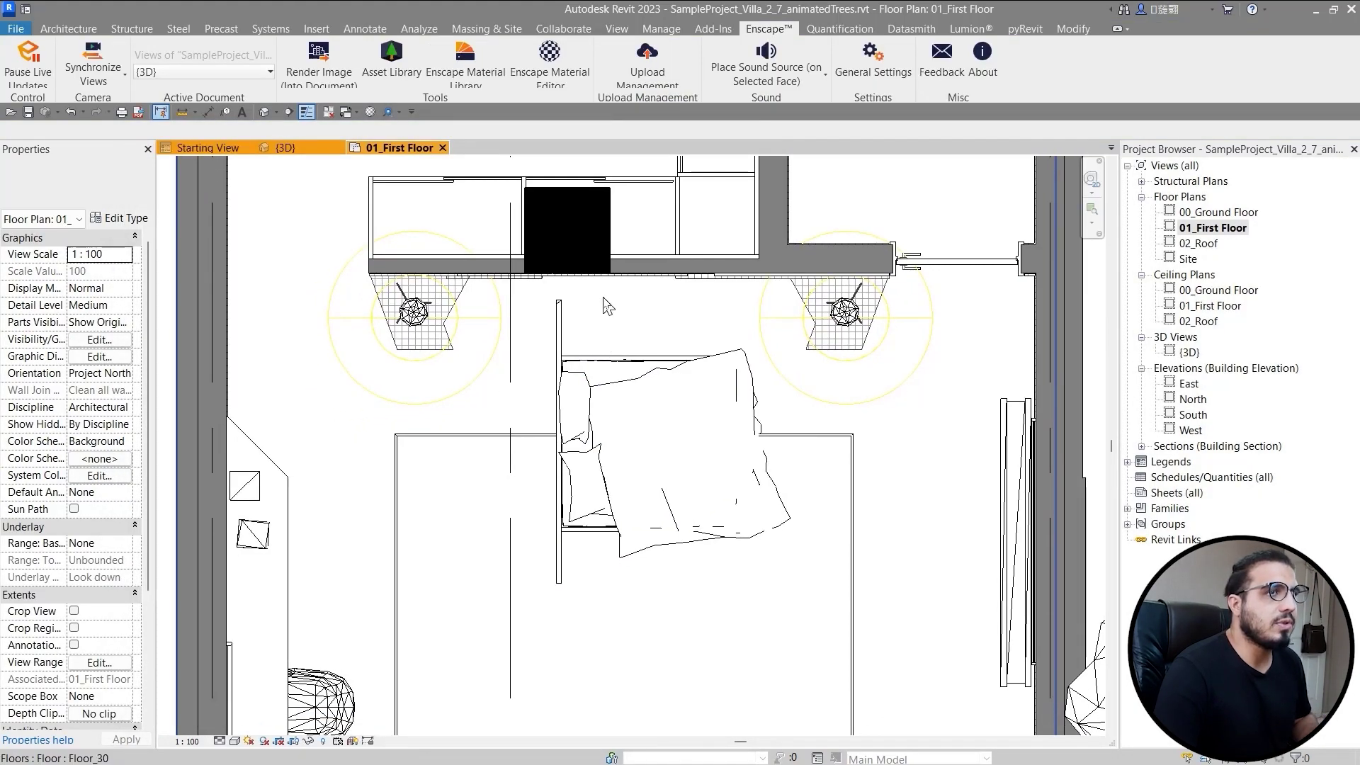
scroll(607, 306, "up", 3)
key("a")
key("l")
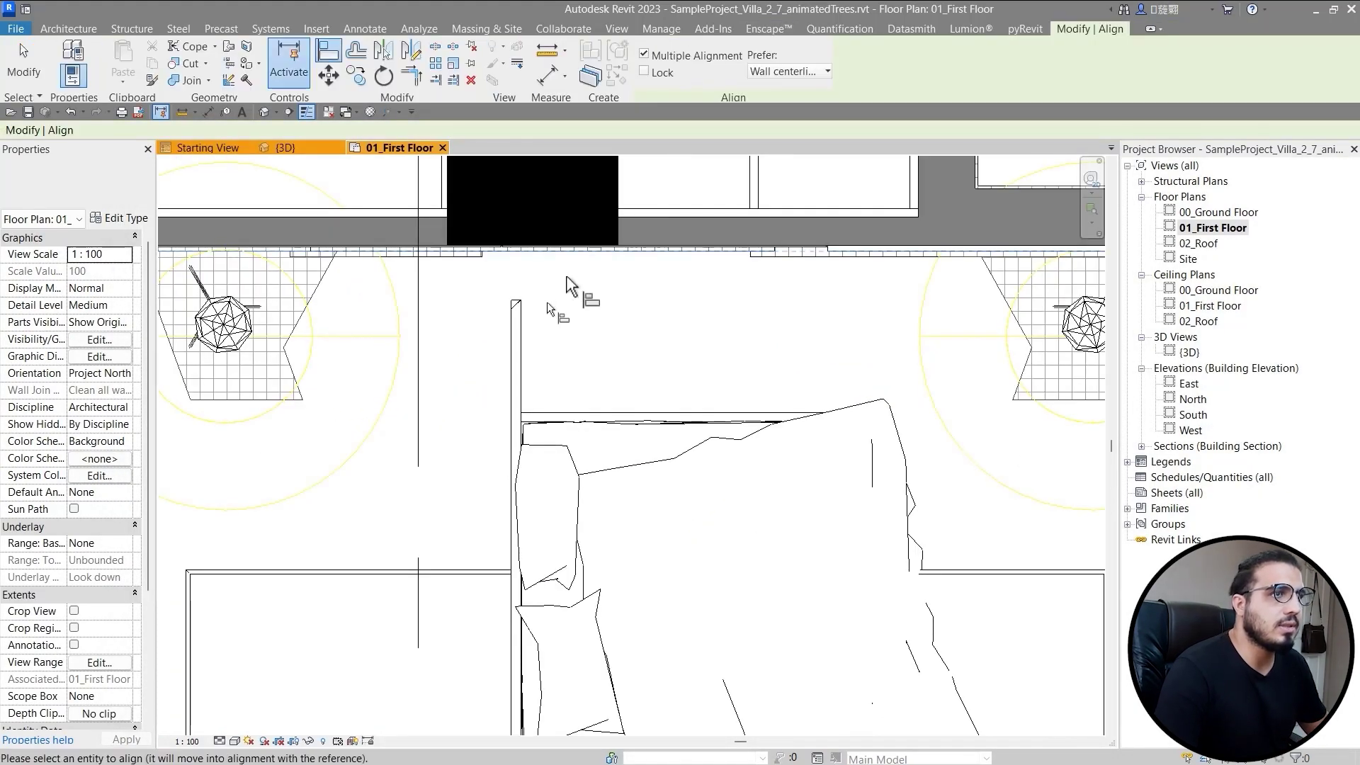
key("Escape")
Rotate the Bed-Model-3-Blue Bed asset so its headboard faces the headboard wall and move it against the wall between the nightstands
scroll(593, 344, "down", 2)
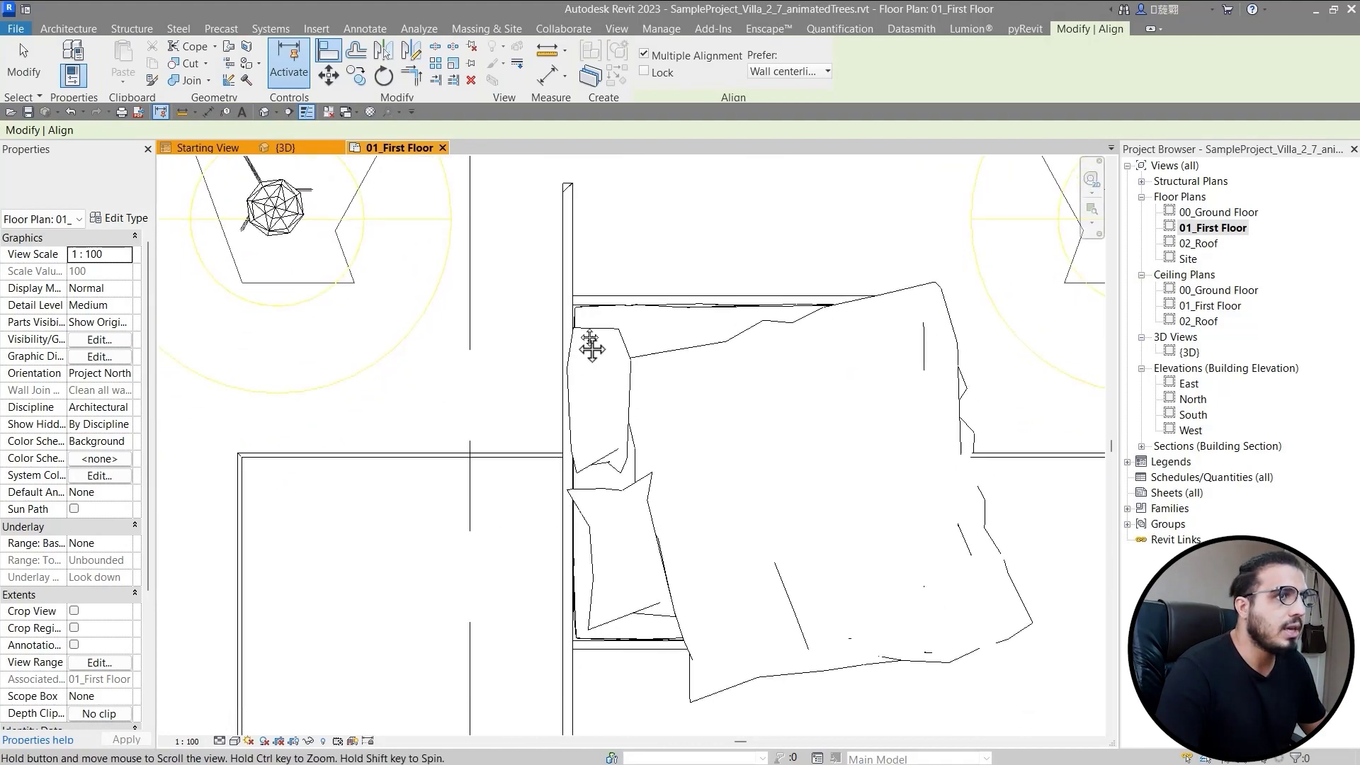
left_click(673, 418)
scroll(673, 418, "down", 2)
key("space")
middle_click_drag(673, 418, 581, 481)
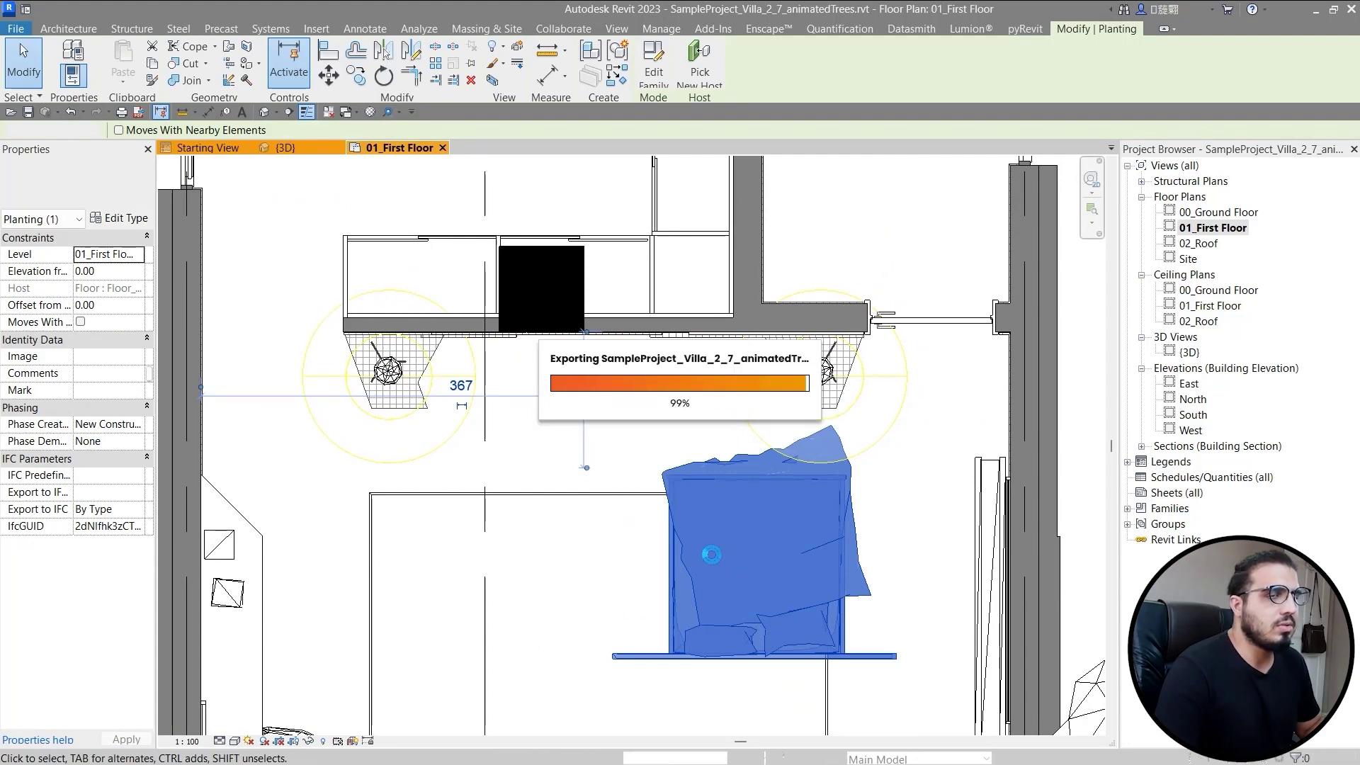
key("space")
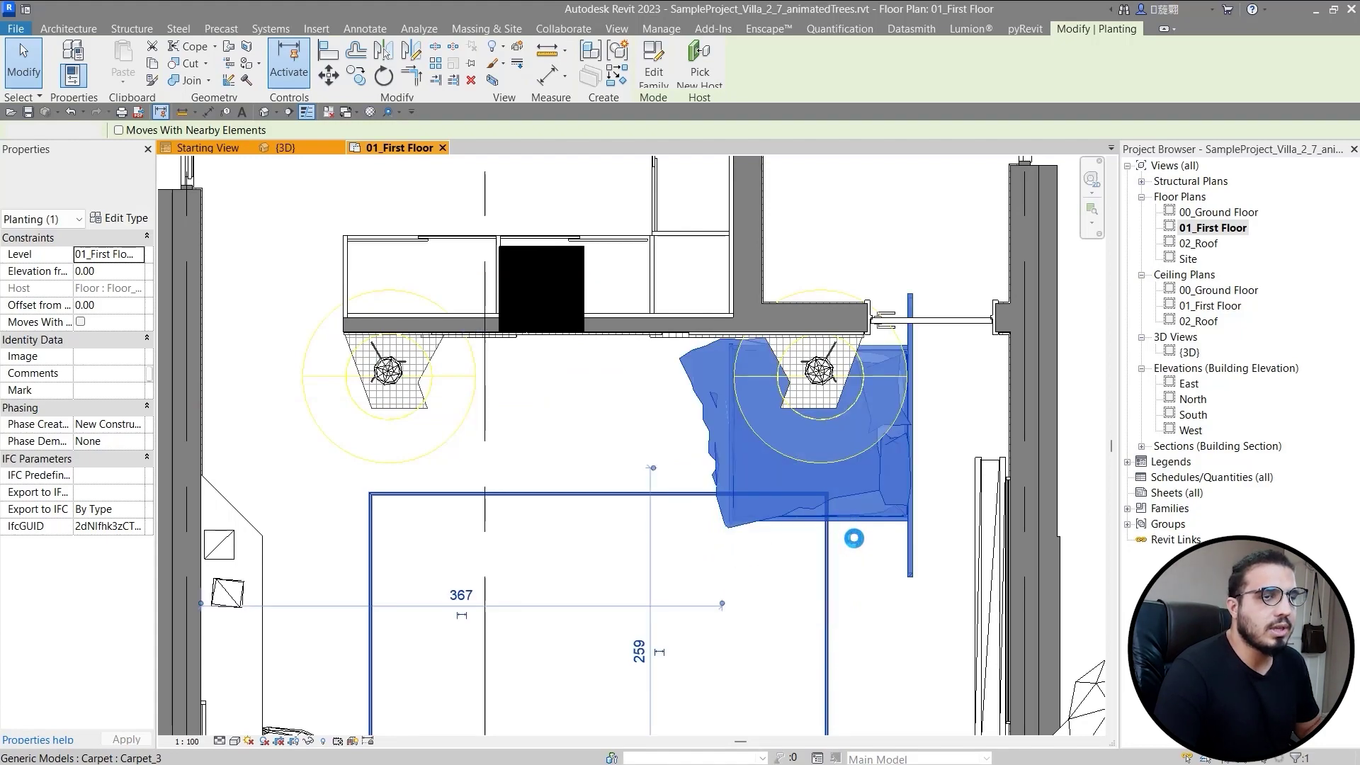
left_click_drag(845, 532, 533, 358)
scroll(533, 358, "up", 3)
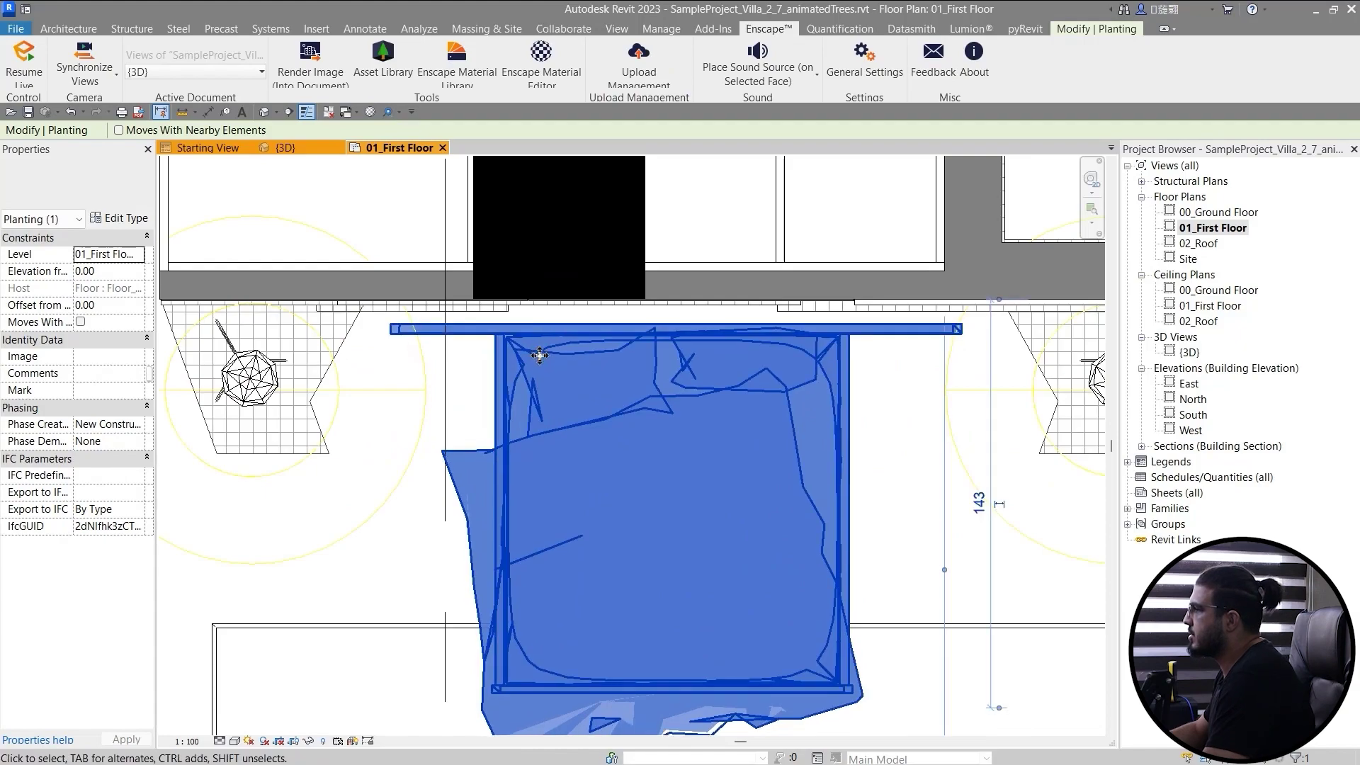
scroll(550, 446, "down", 3)
key("Escape")
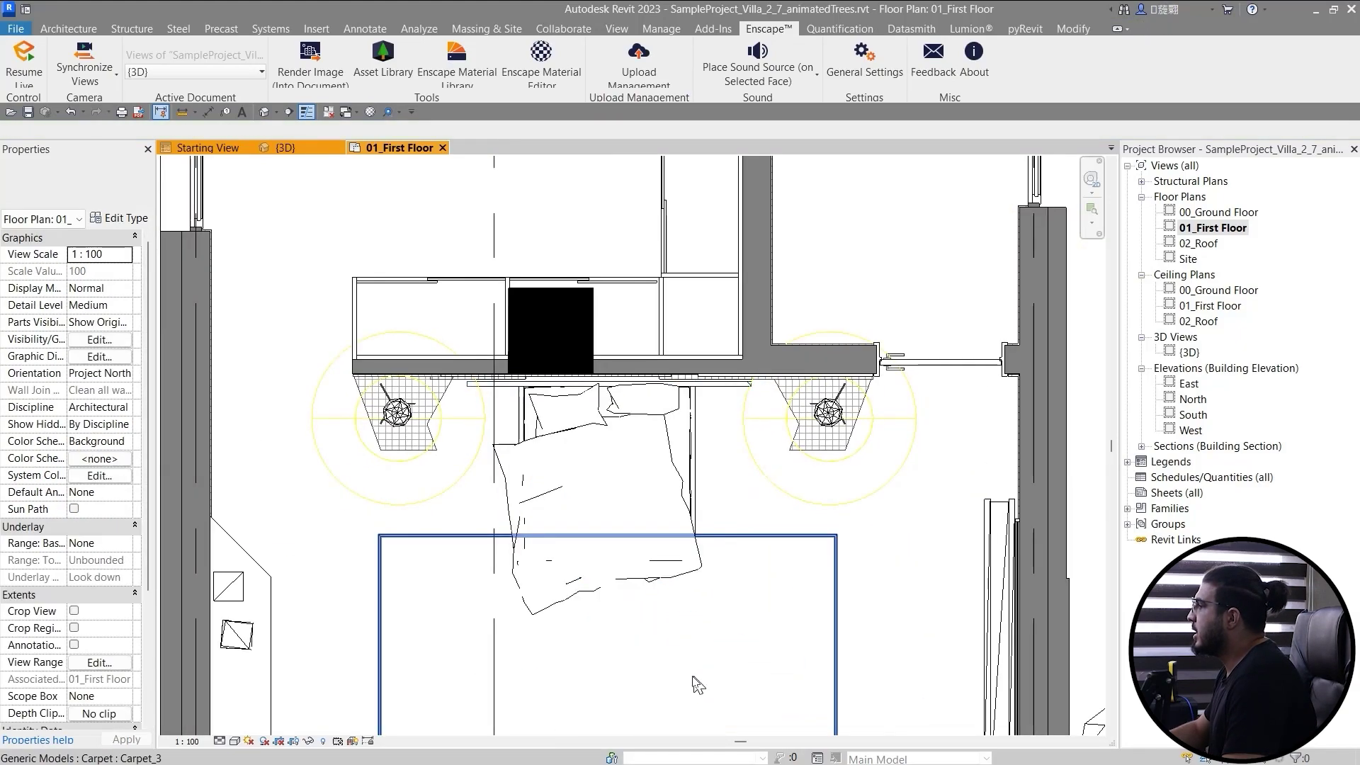
Resume the Enscape live updates, then switch to the Enscape render window and maximize it
middle_click_drag(641, 618, 650, 471)
scroll(666, 581, "down", 2)
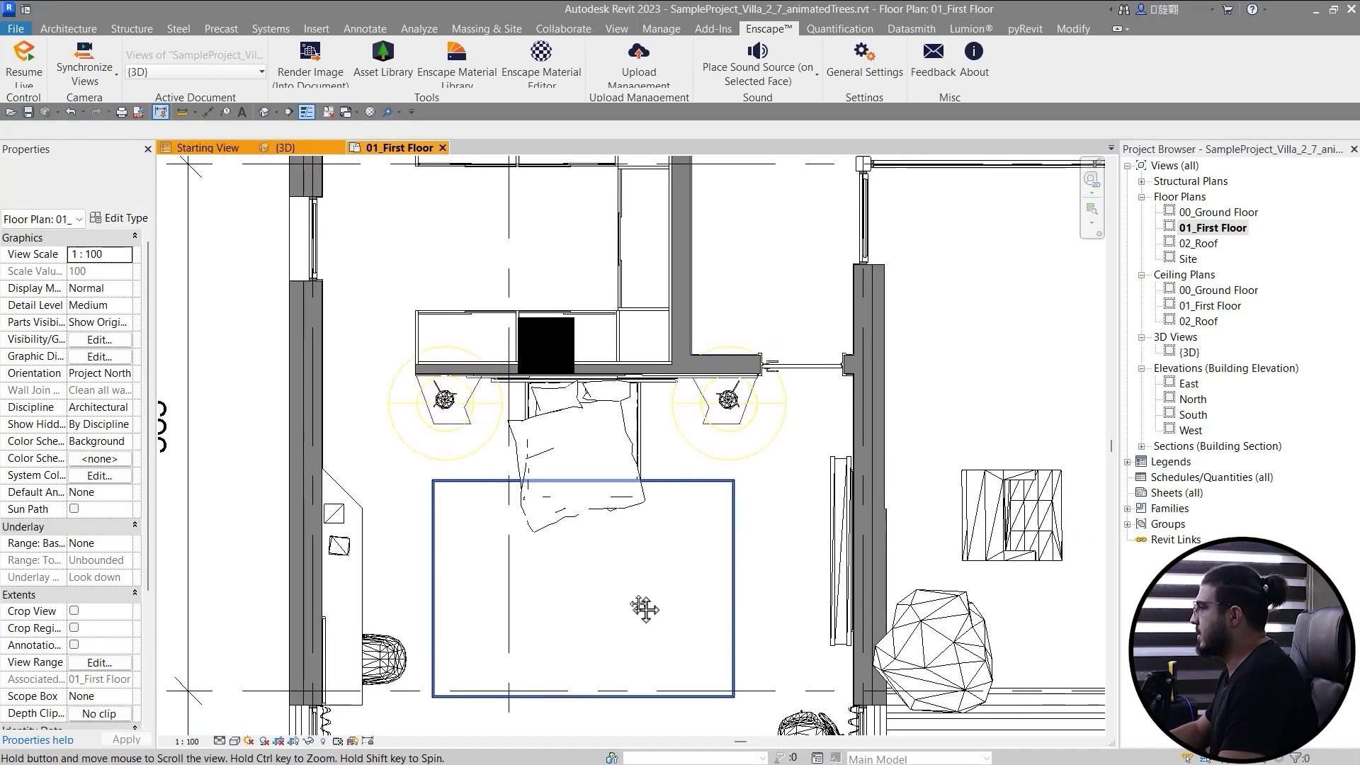
scroll(641, 606, "up", 1)
scroll(567, 439, "up", 1)
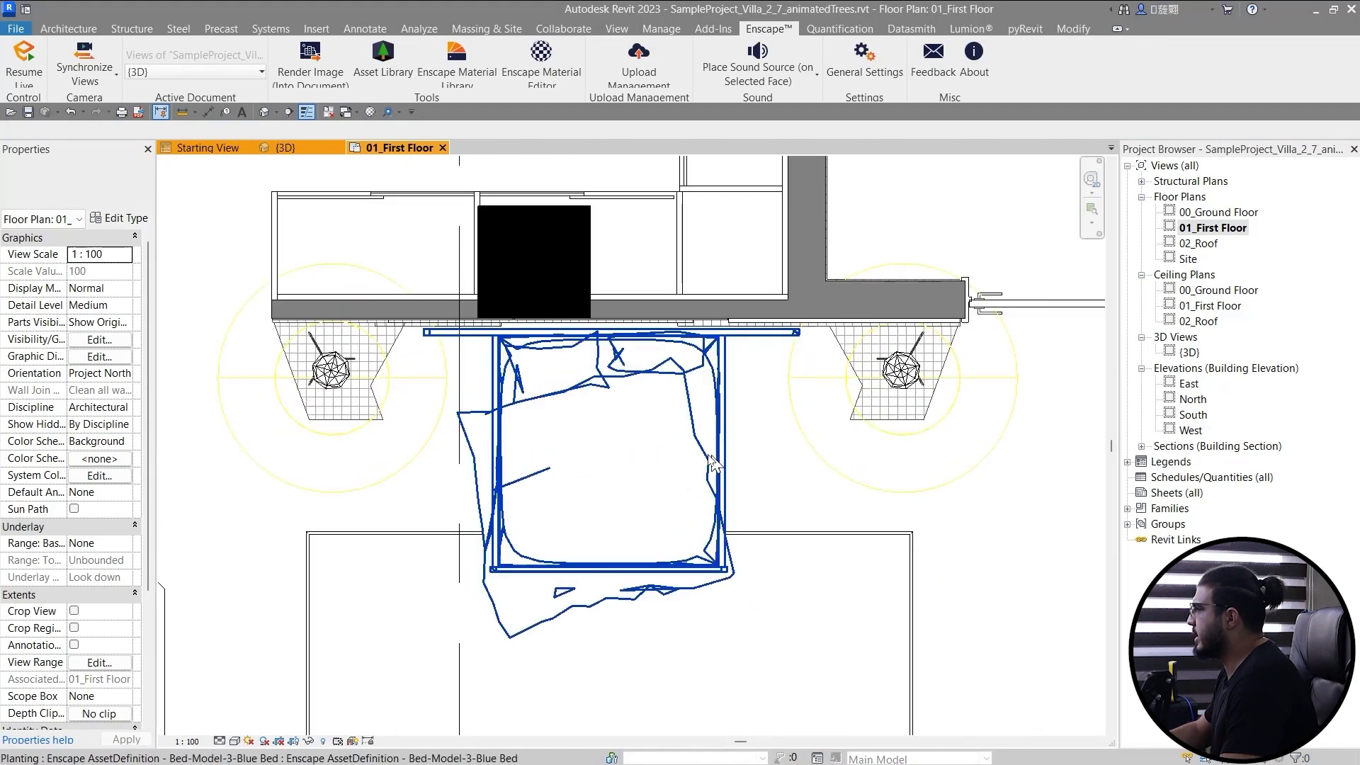
scroll(588, 447, "up", 1)
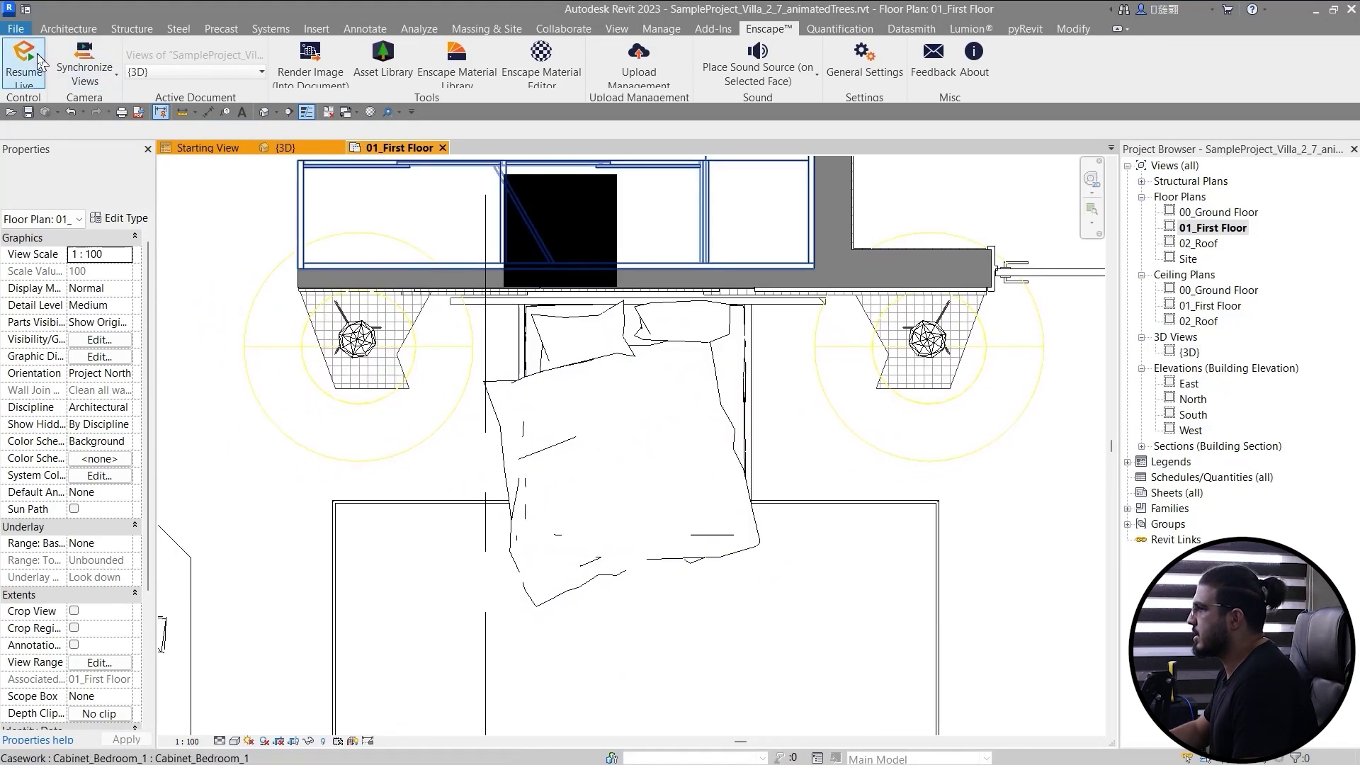
key("super")
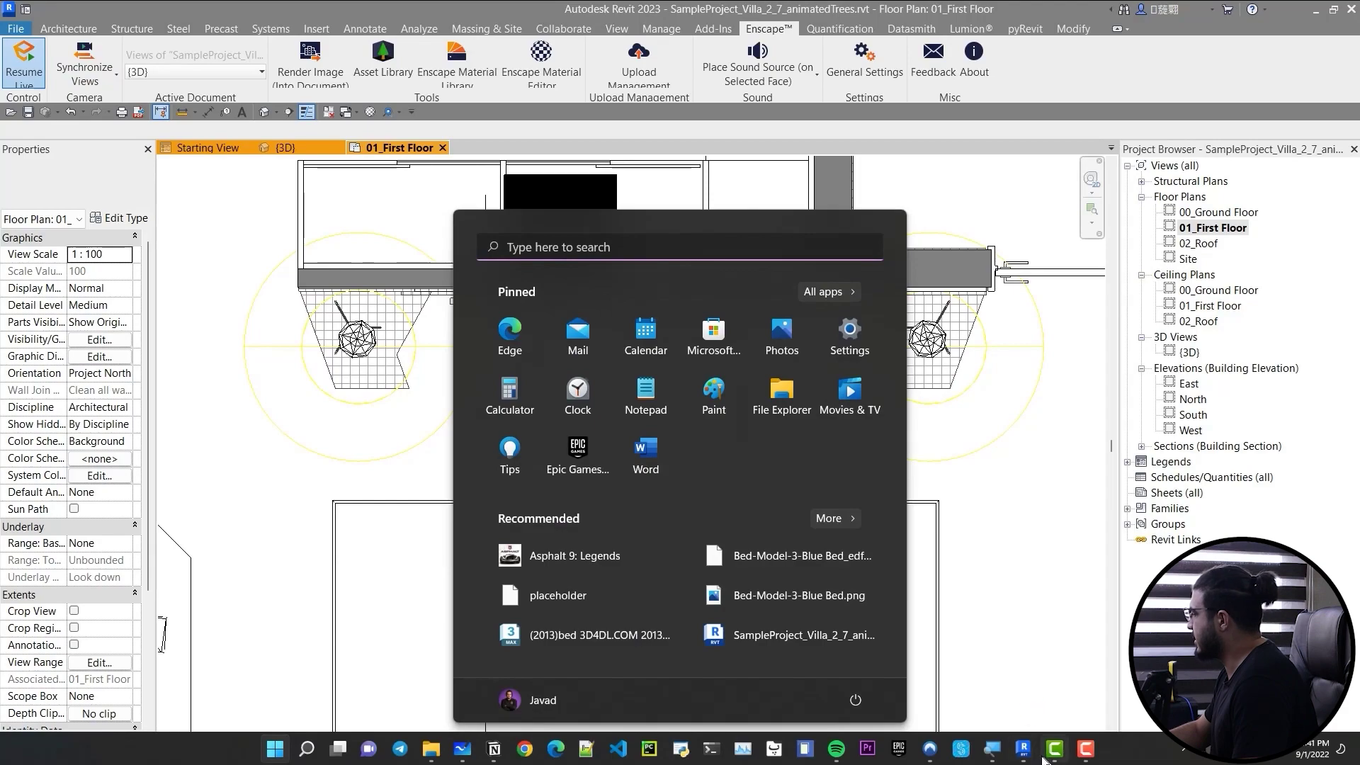
left_click(1073, 675)
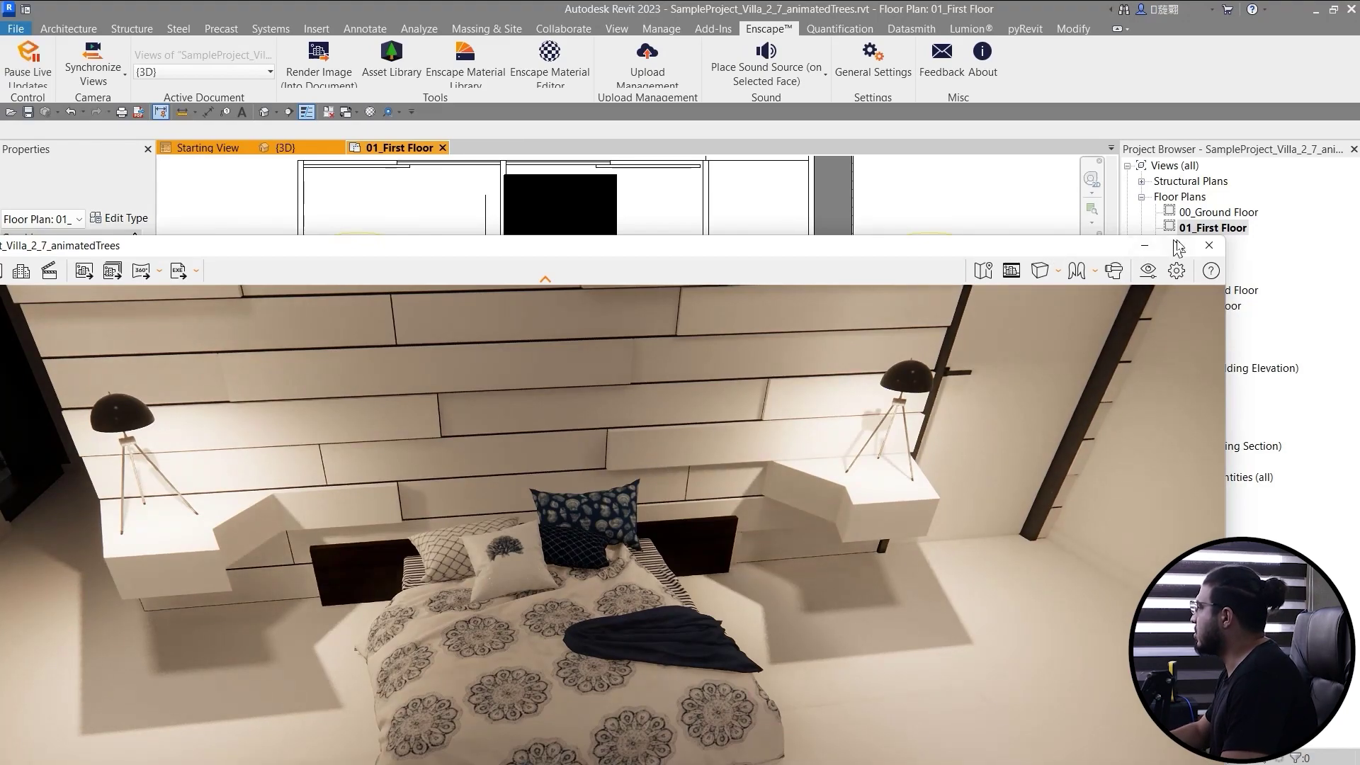
left_click(1178, 245)
Examine the blue bed between the nightstands in the render from several distances
scroll(731, 449, "up", 3)
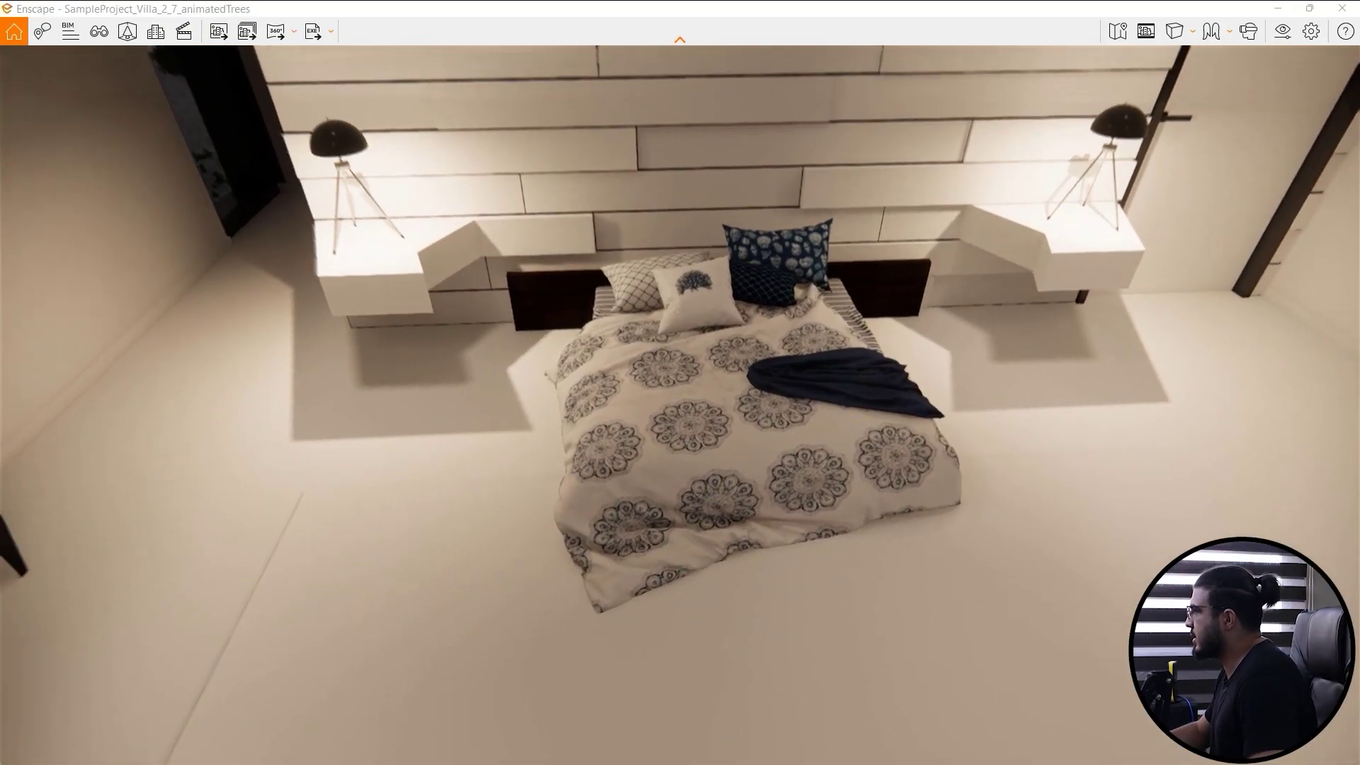
key("s")
key("w")
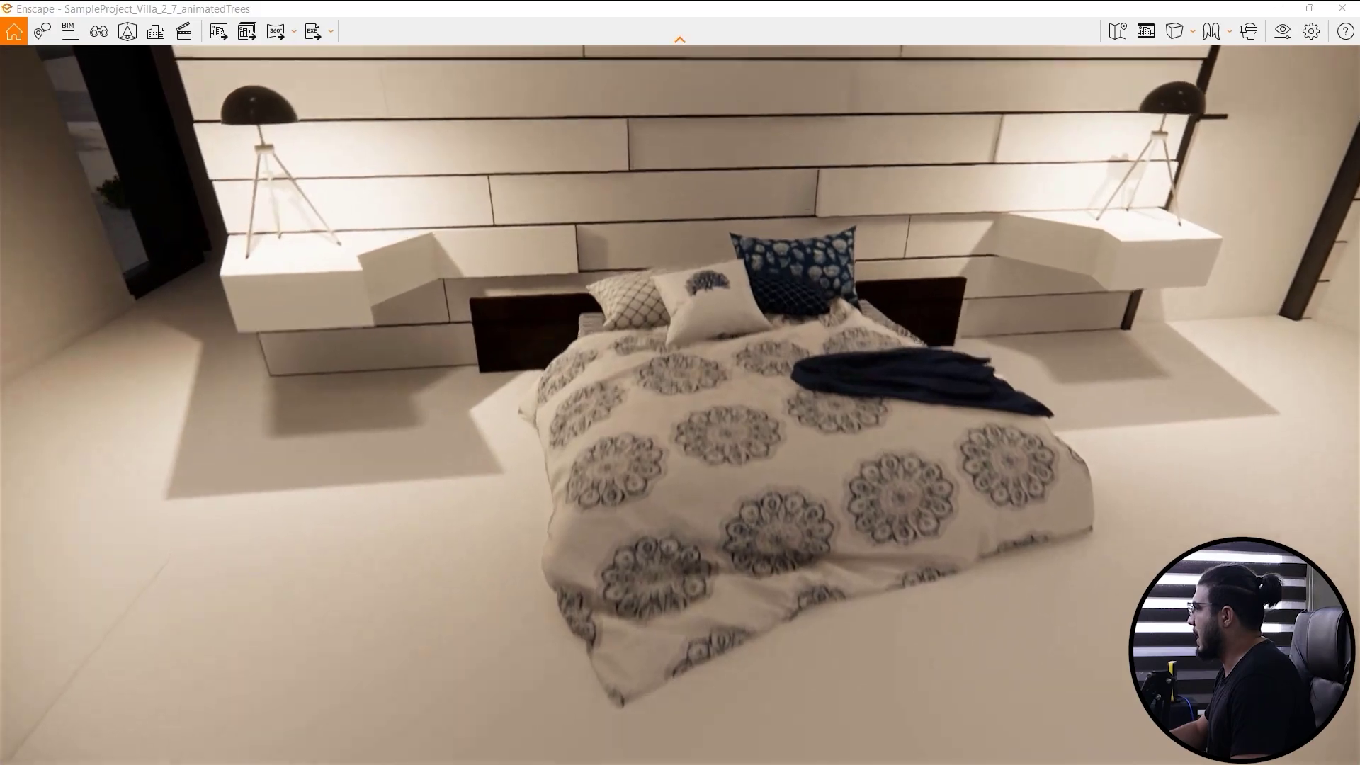
key("s")
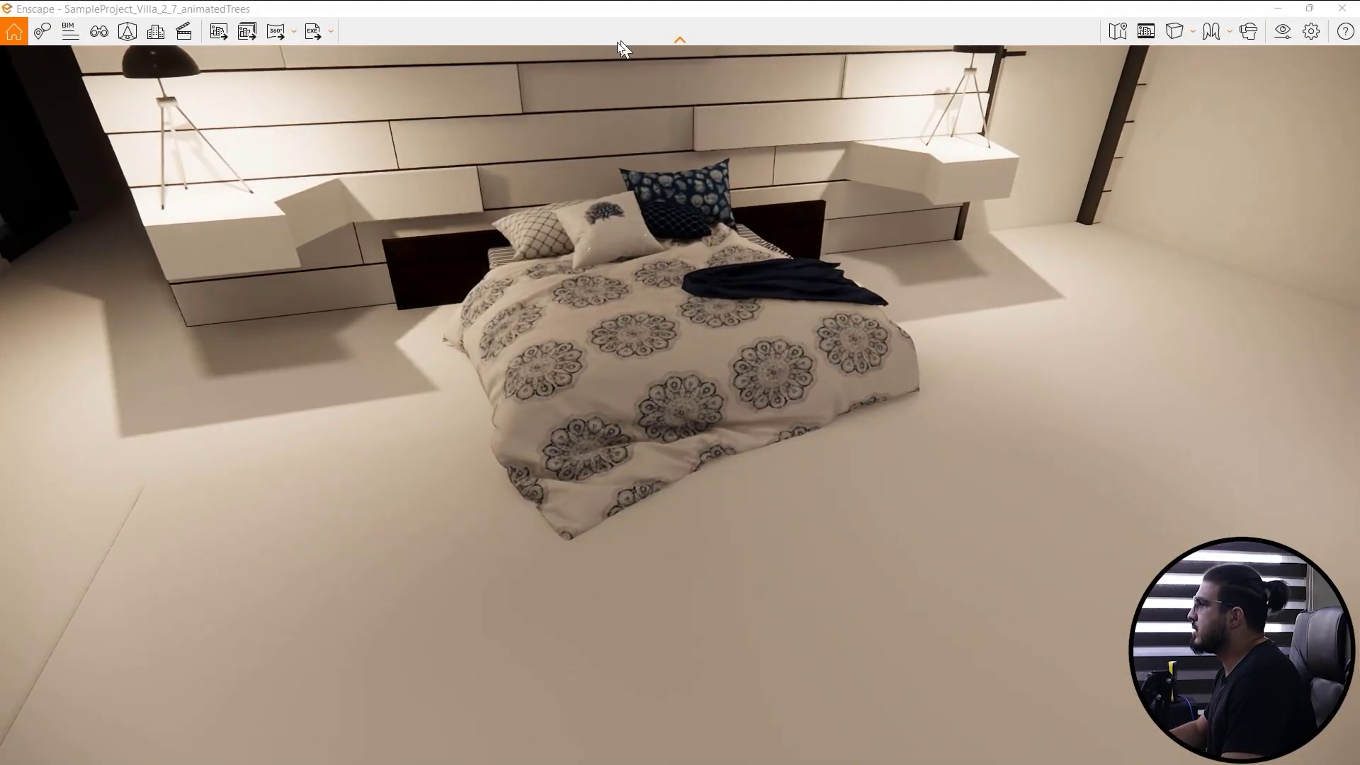
Open the asset library in the render, select the bed with the Move tool, and examine its simplified placeholder geometry up close
left_click(139, 41)
scroll(651, 489, "down", 2)
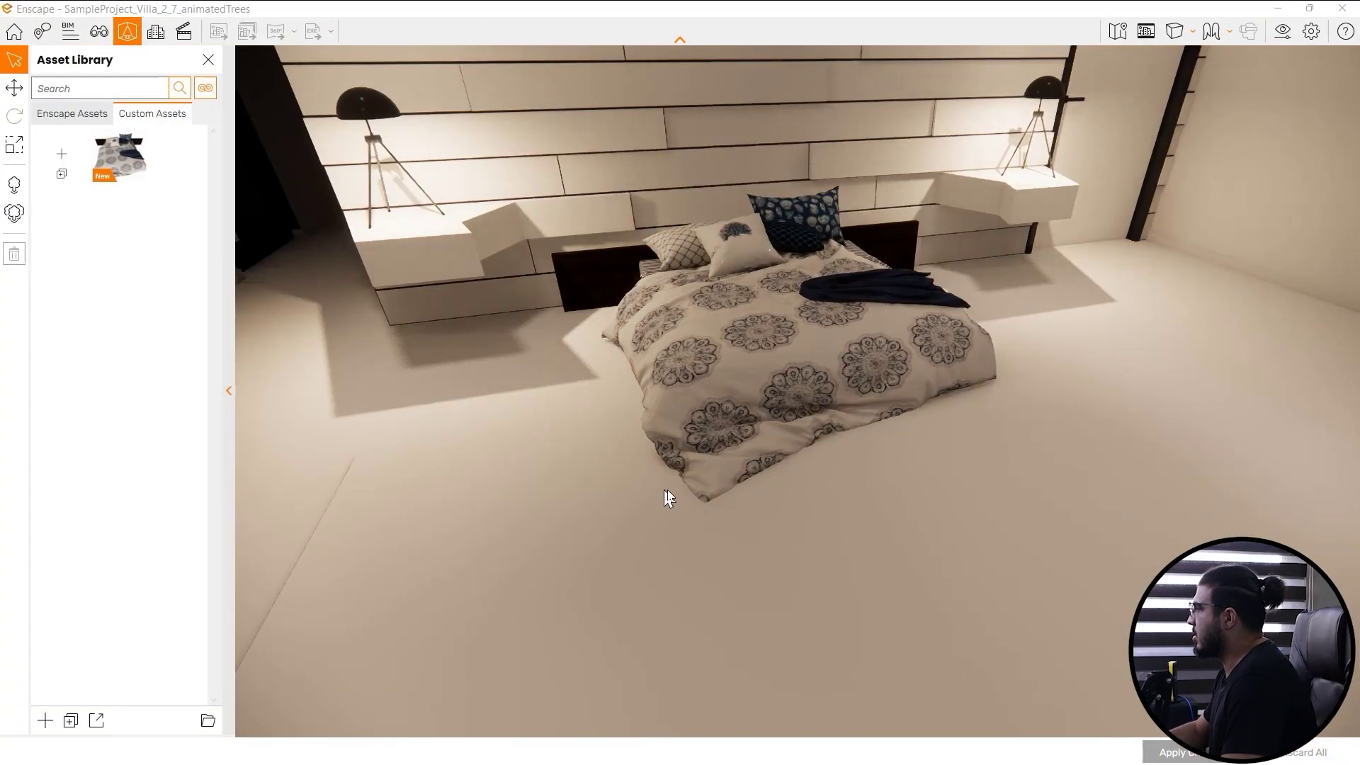
left_click(713, 406)
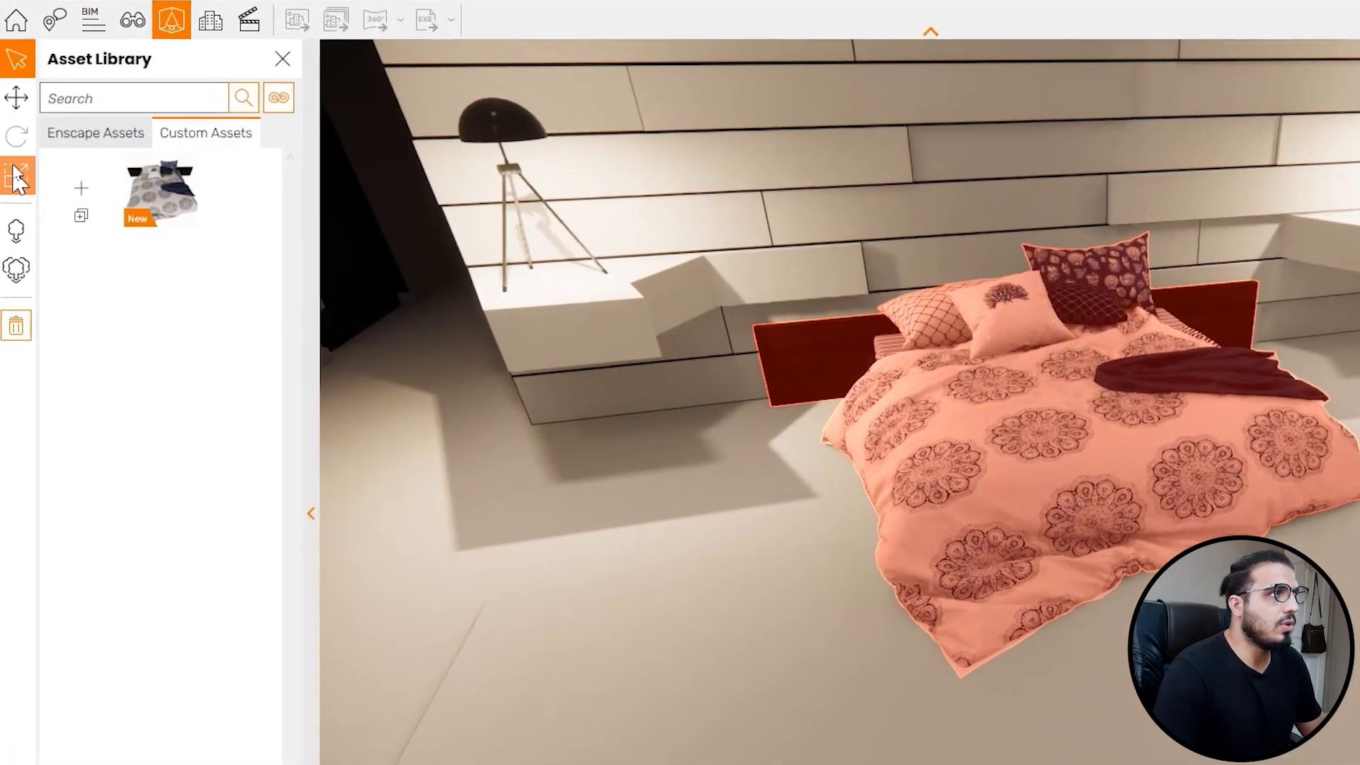
left_click(15, 98)
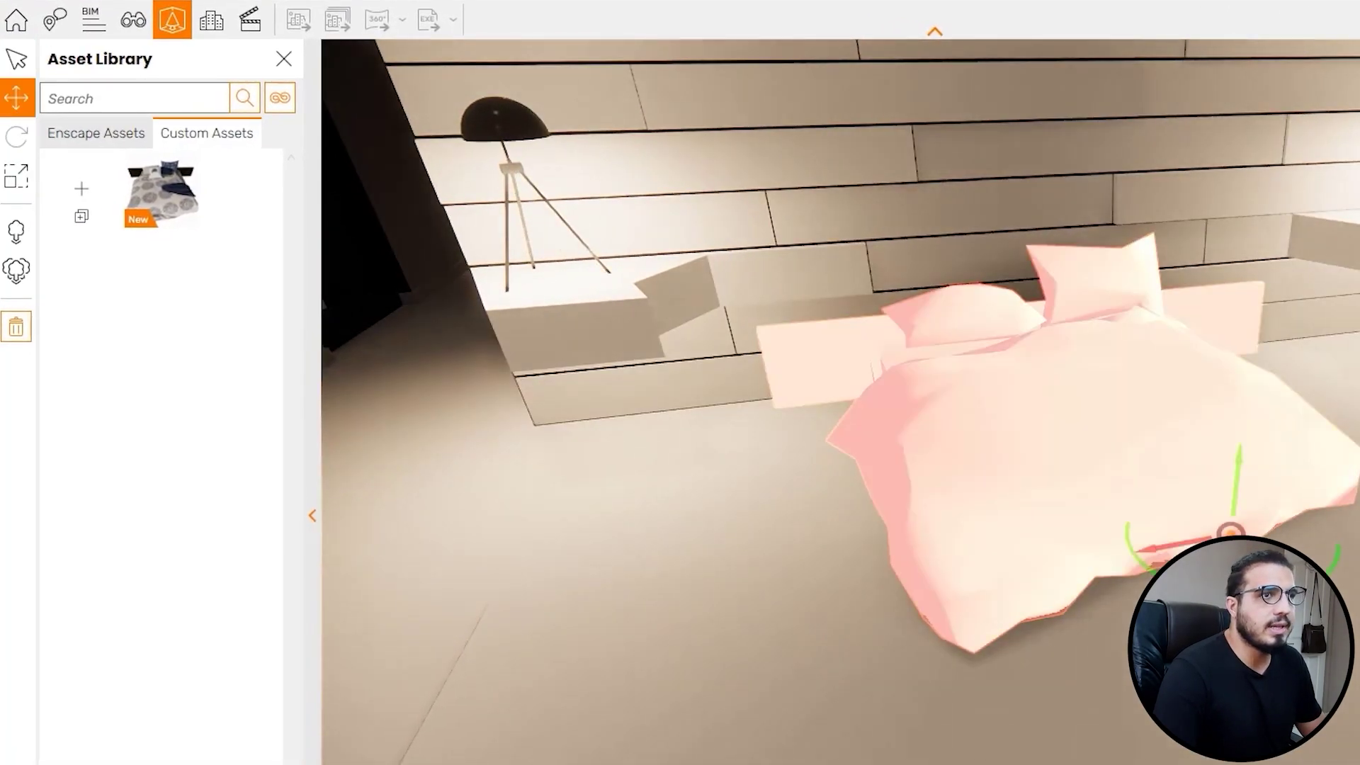
right_click_drag(840, 402, 1027, 344)
key("s")
key("w")
right_click_drag(840, 402, 692, 391)
key("w")
key("s")
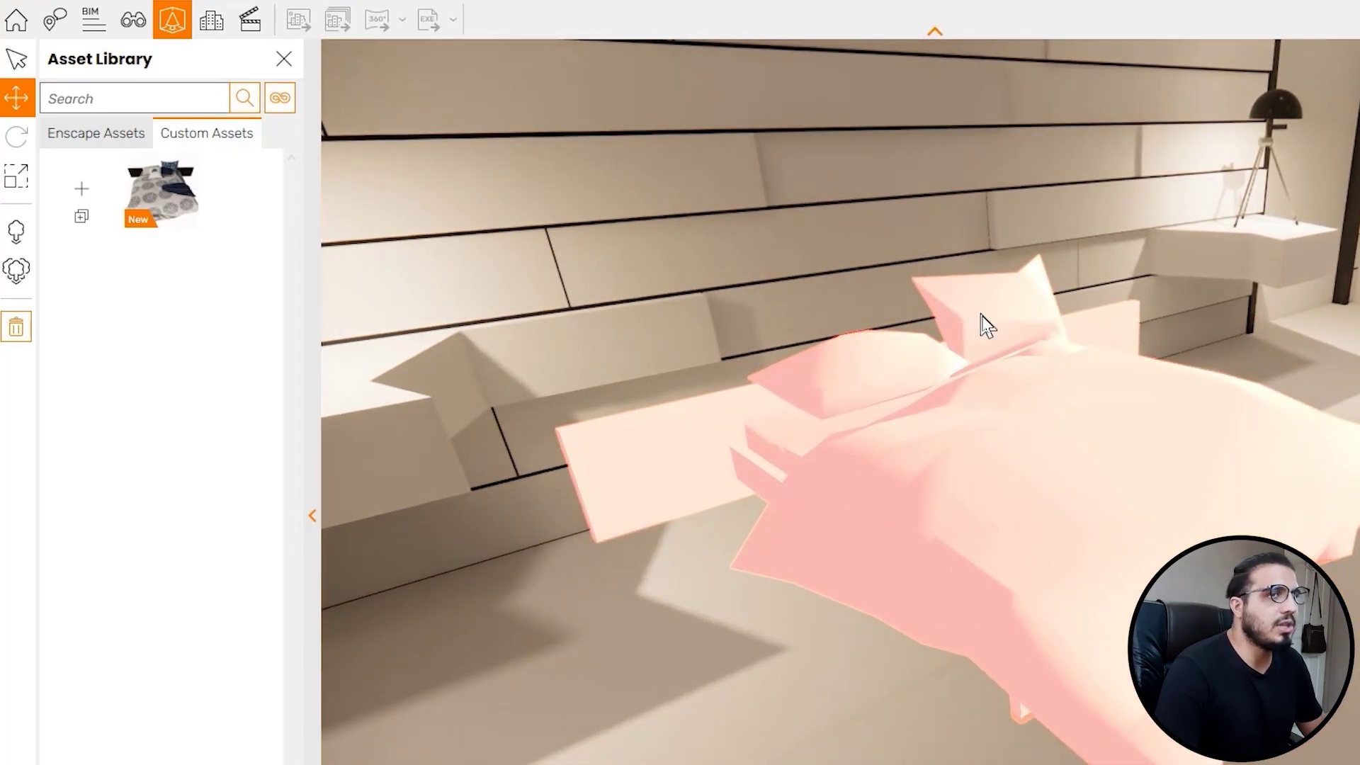
left_click(784, 342)
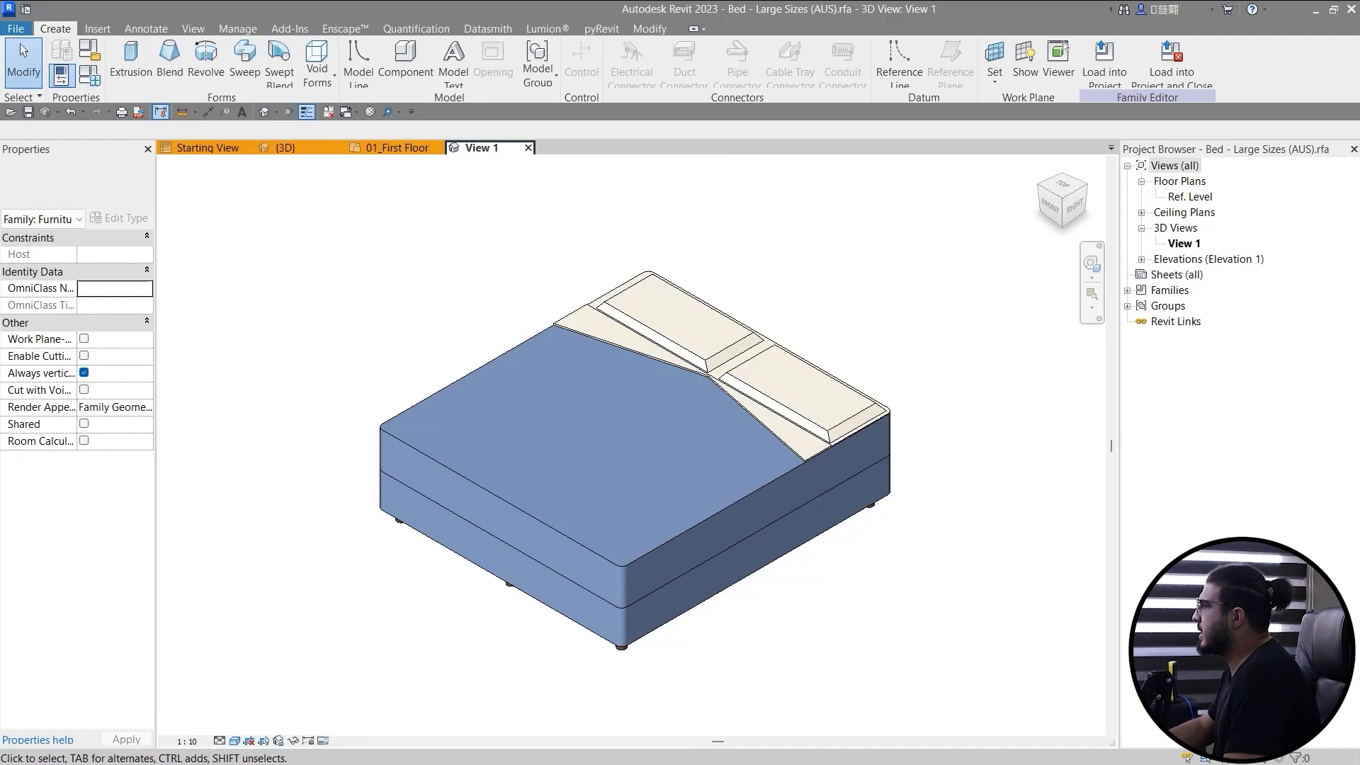
Load the Bed - Large Sizes (AUS) family into the villa project and place one instance on the bedroom carpet in the first floor plan
scroll(170, 238, "down", 2)
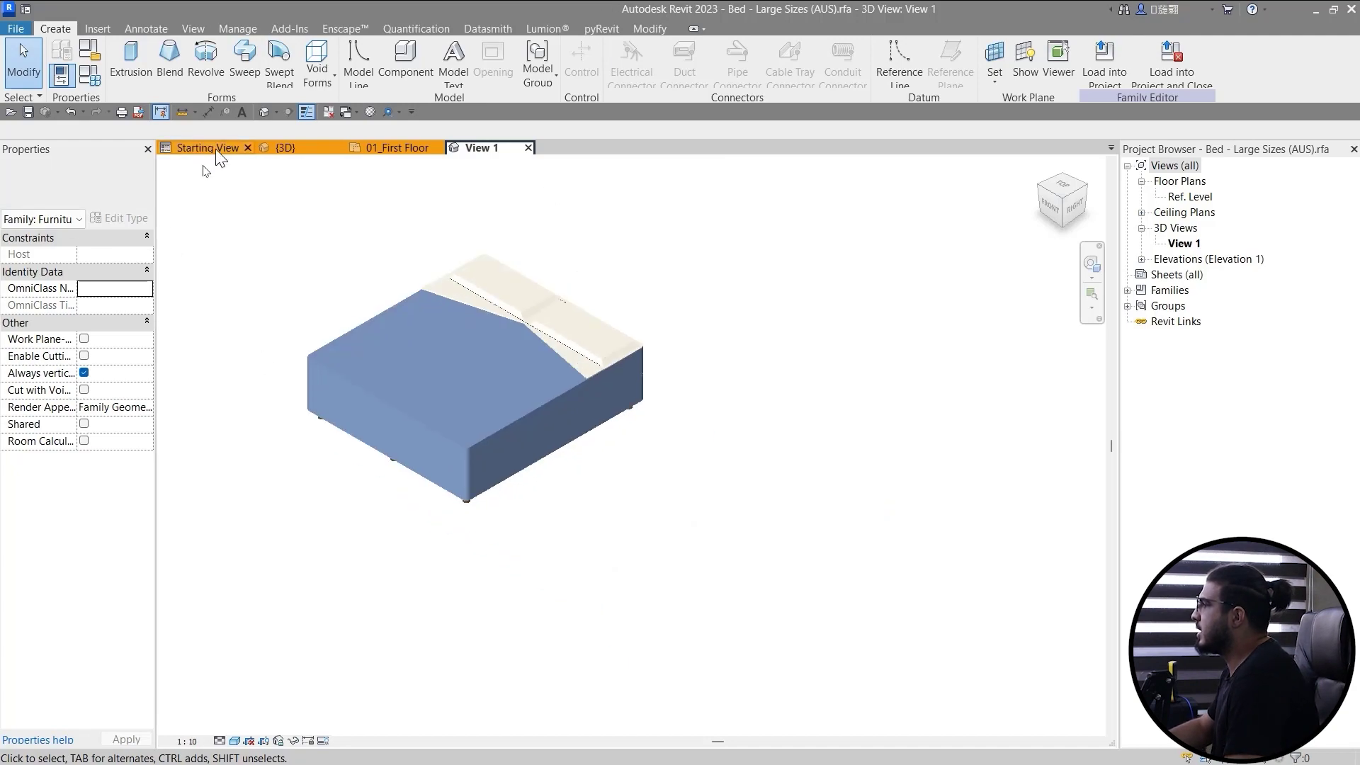
middle_click_drag(591, 262, 761, 358)
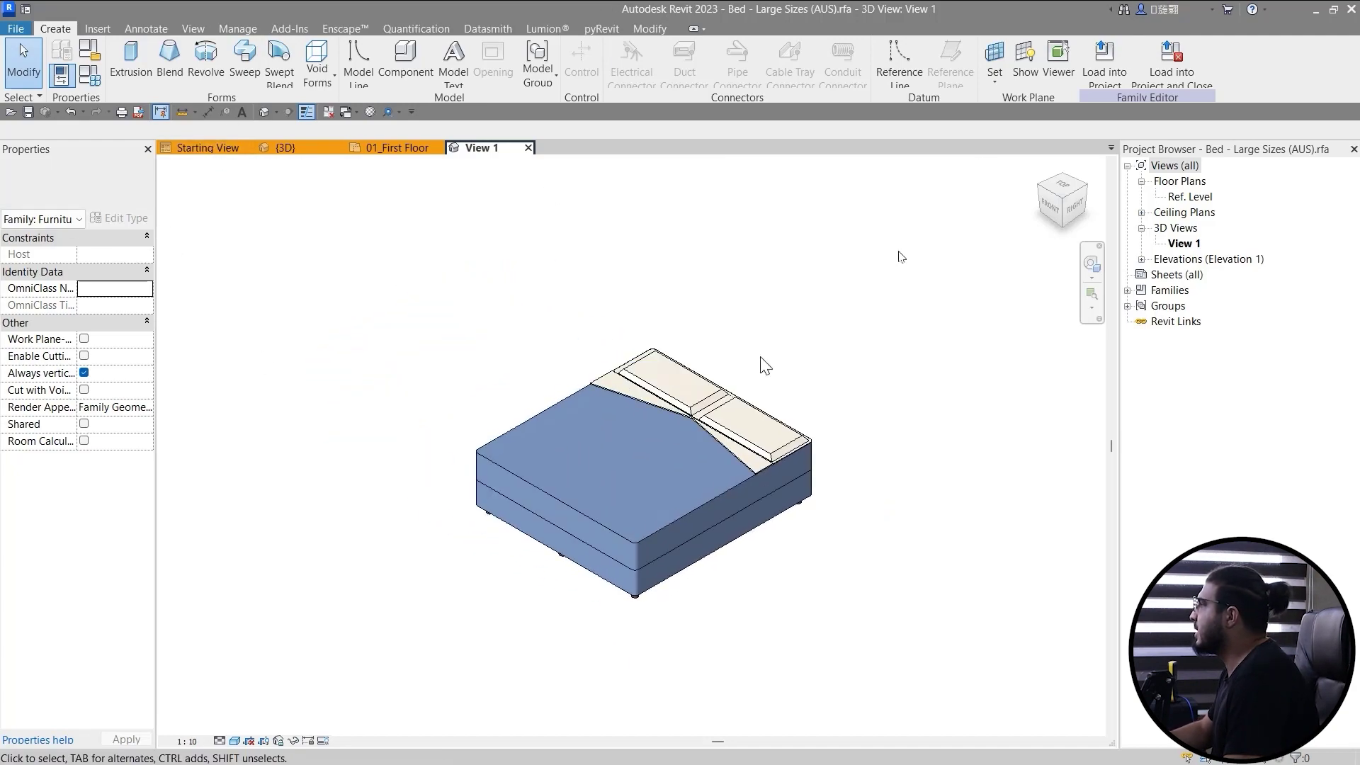
left_click(1094, 74)
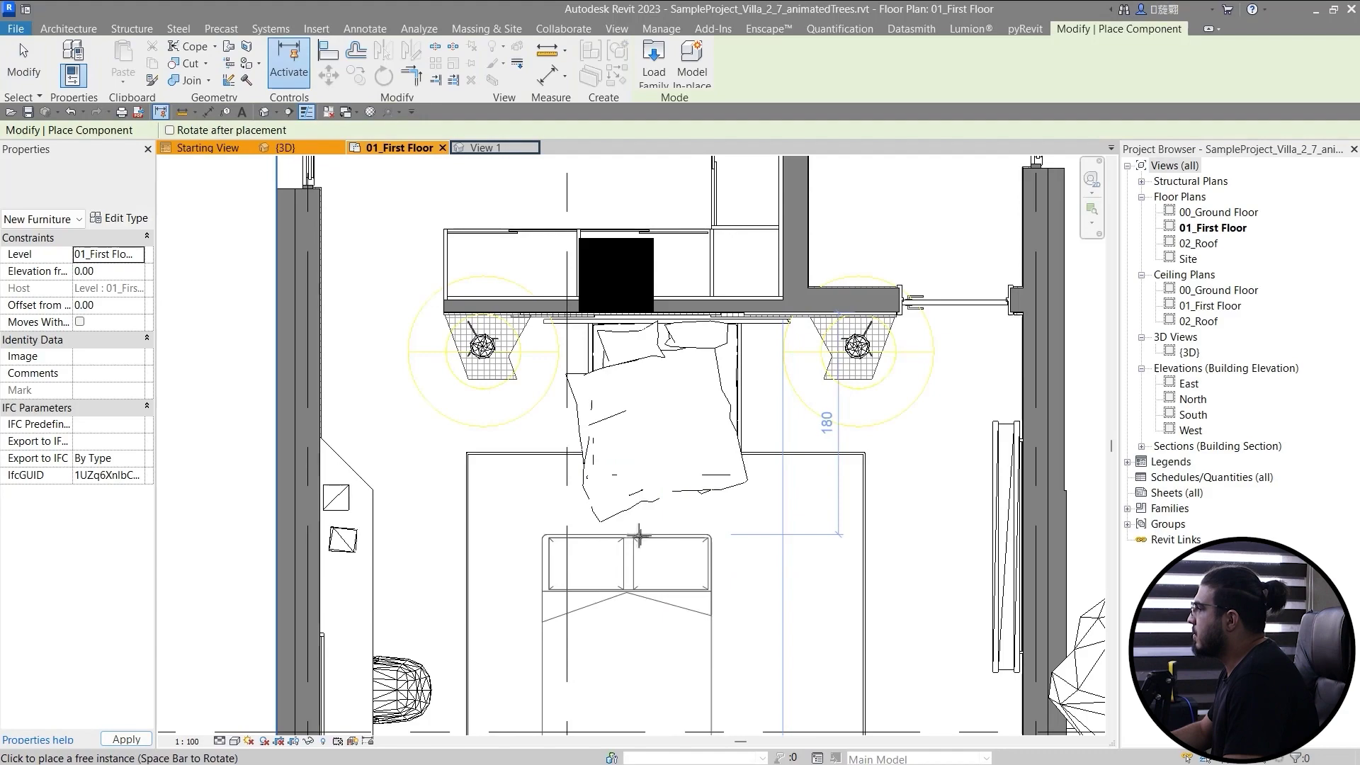
middle_click_drag(639, 536, 617, 383)
left_click(609, 419)
key("Escape")
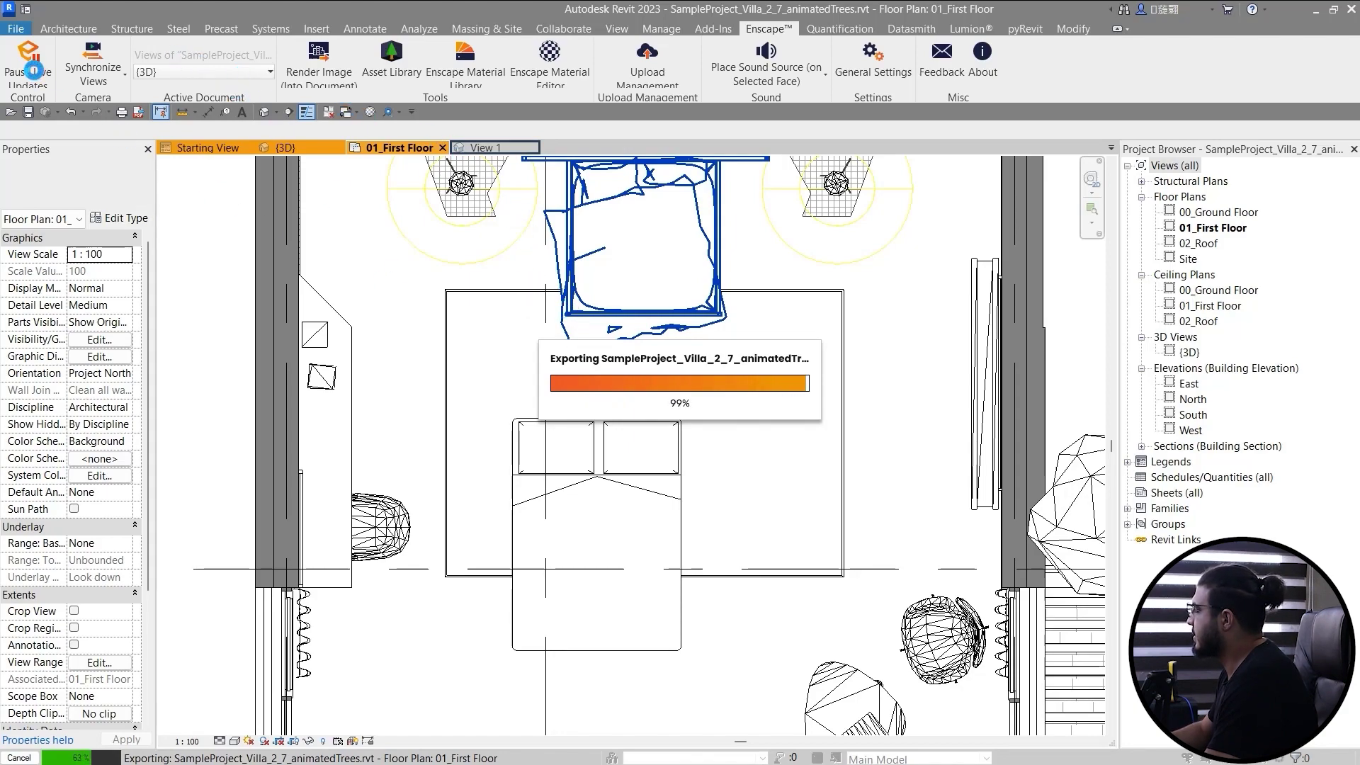
Pause the Enscape live updates and delete the Bed-Model-3-Blue Bed asset at the headboard wall
left_click(40, 49)
middle_click_drag(486, 295, 477, 363)
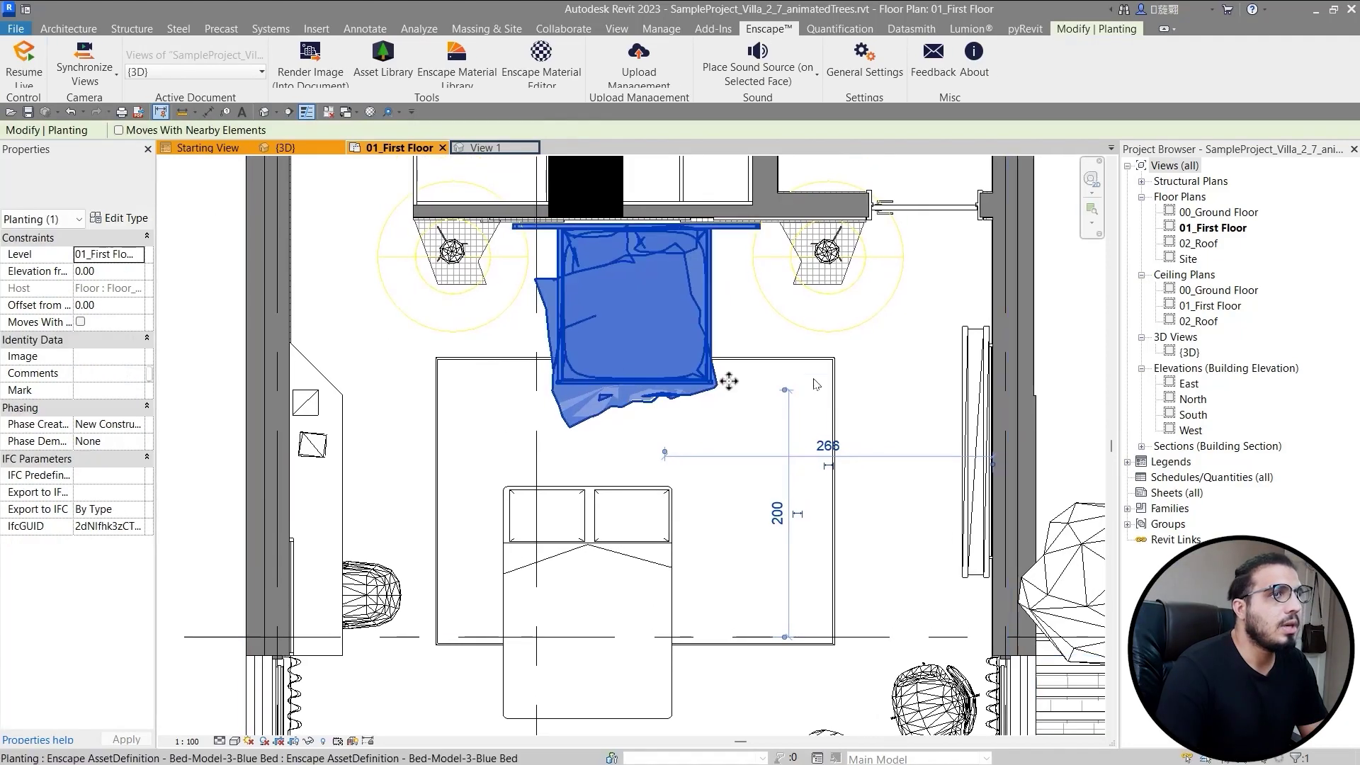
key("Delete")
Move the Bed - Large Sizes (AUS) Double up between the two nightstands and nudge it closer to the headboard wall and slightly right
left_click(642, 496)
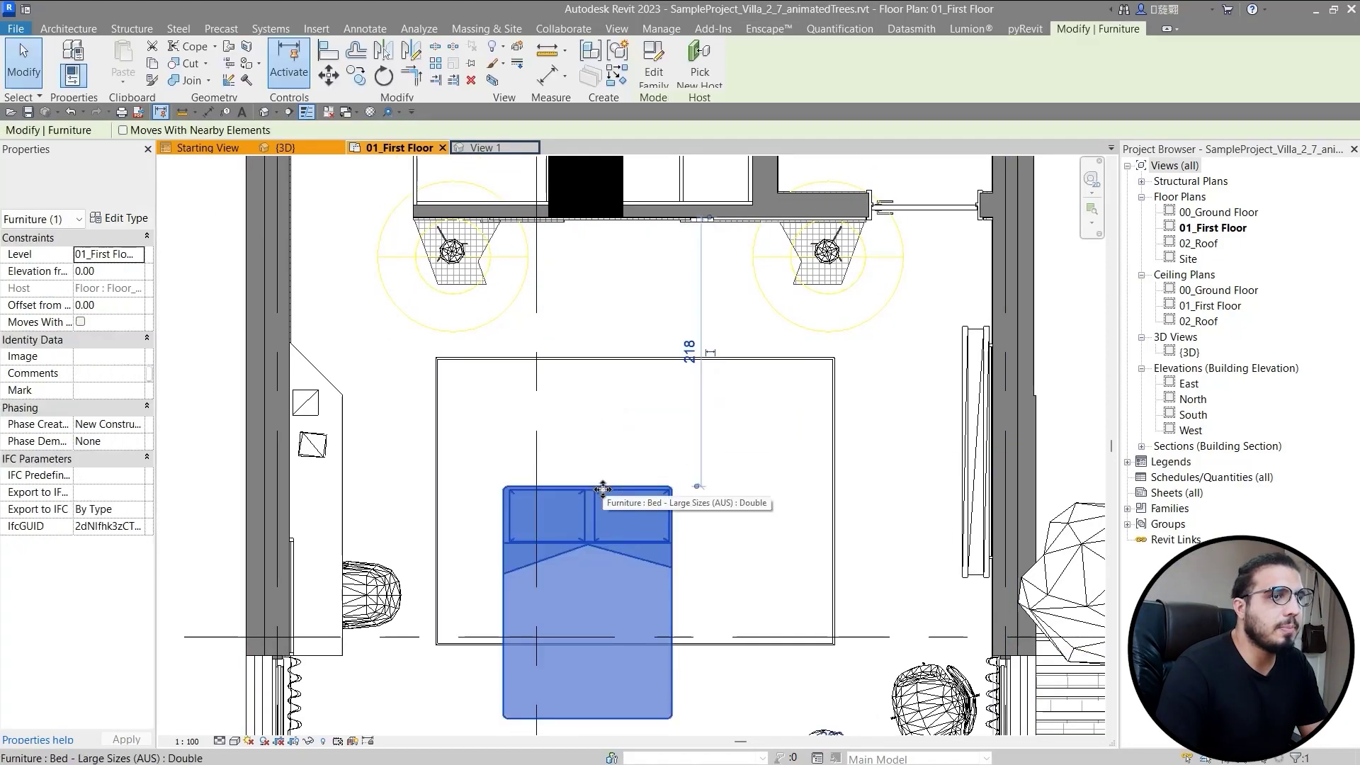
left_click_drag(608, 486, 633, 272)
scroll(633, 271, "up", 5)
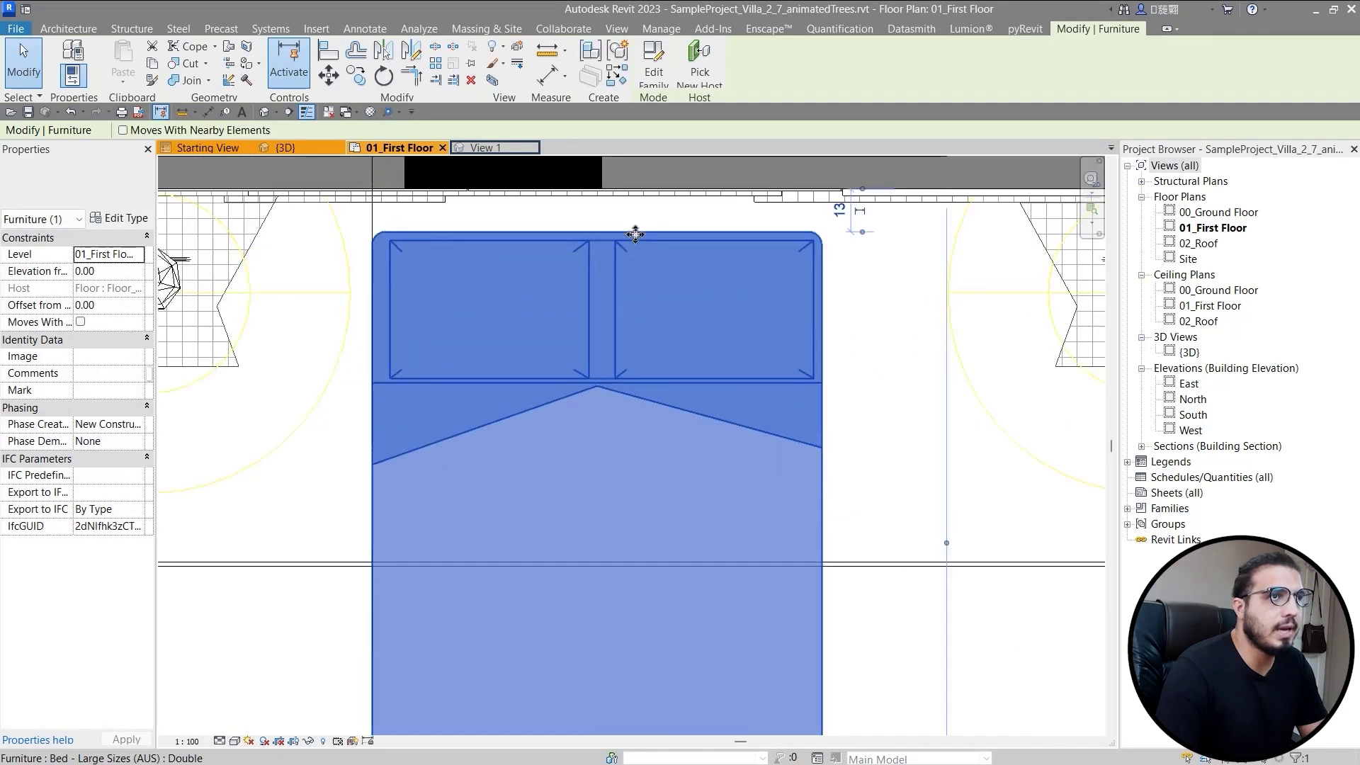
key("Up")
key("Up")
key("Up")
key("Up")
key("Up")
key("Up")
key("Up")
key("Up")
key("Up")
key("Right")
key("Right")
key("Right")
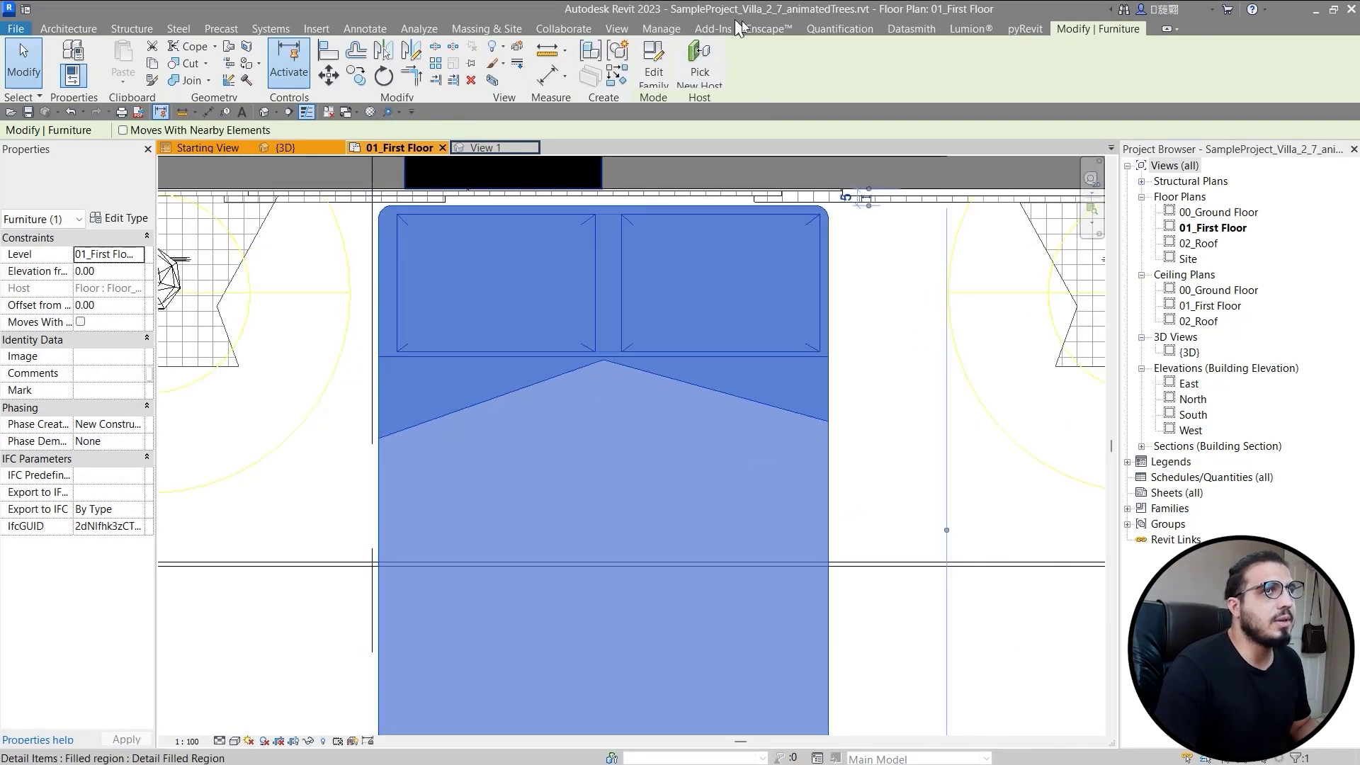
scroll(647, 210, "down", 4)
key("Escape")
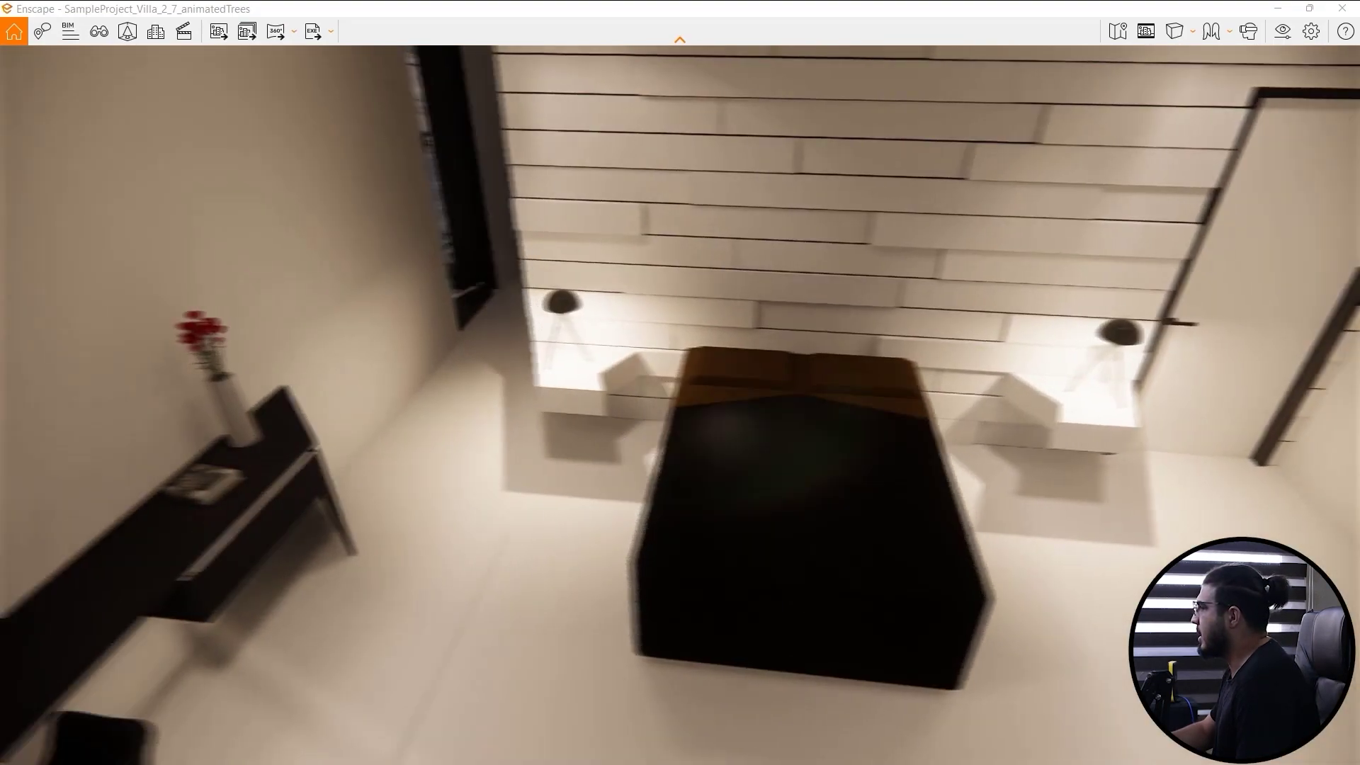
Examine the double family bed between the nightstands in the Enscape render
right_click_drag(923, 504, 798, 479)
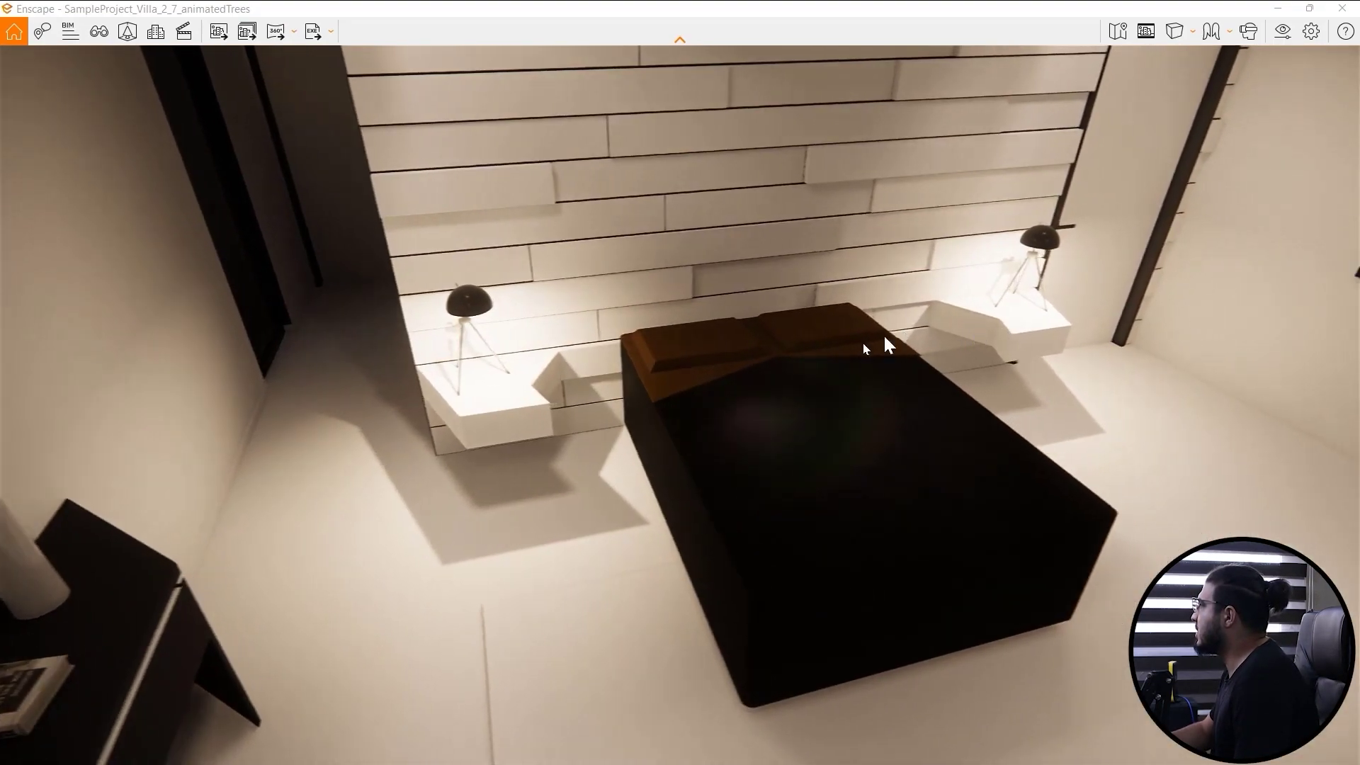